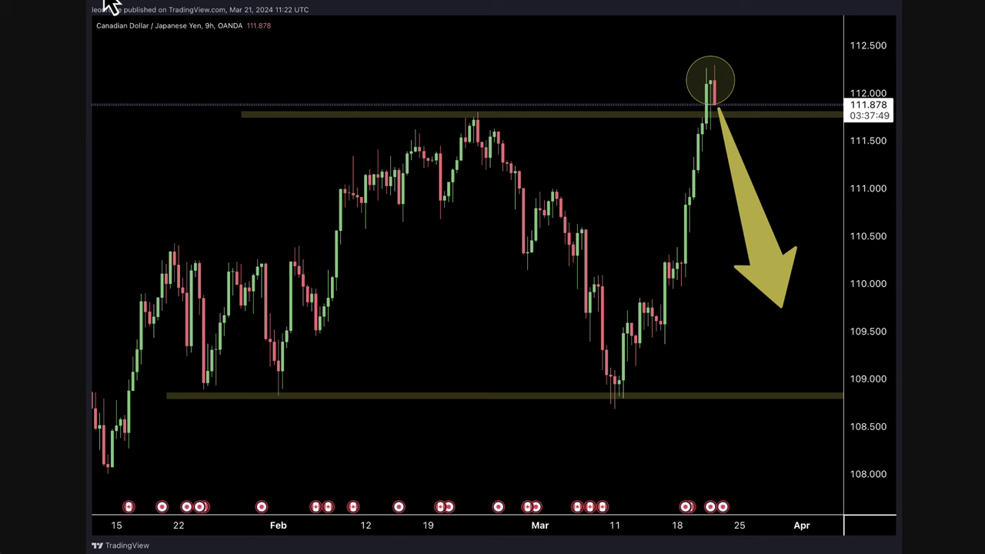
- Compare the CADJPY 11h chart's March supply zone and short position with the CADJPY chart image posted in the Discord discussion room
{"action": "left_click", "coordinate": [77, 3]}
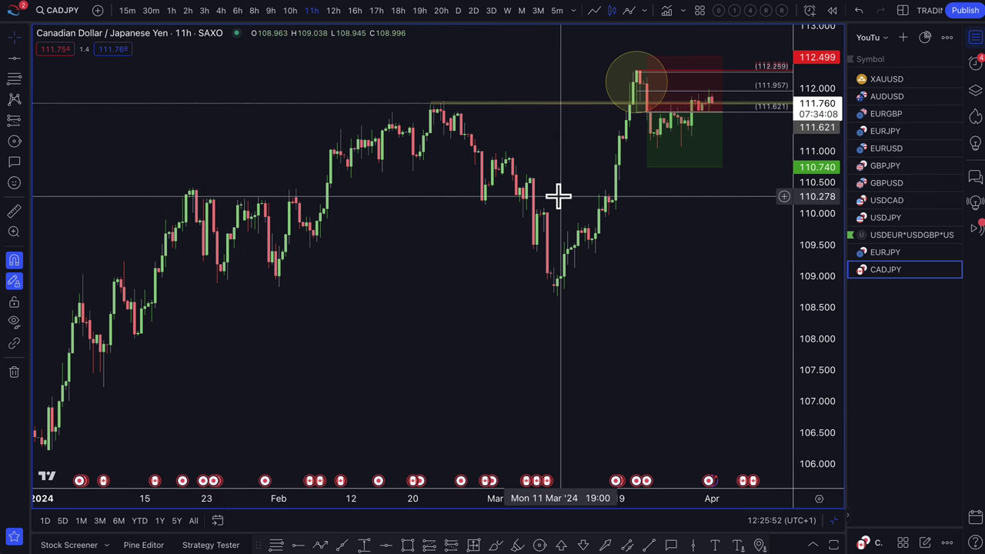
{"action": "scroll", "coordinate": [471, 90], "scroll_direction": "up", "scroll_amount": 5}
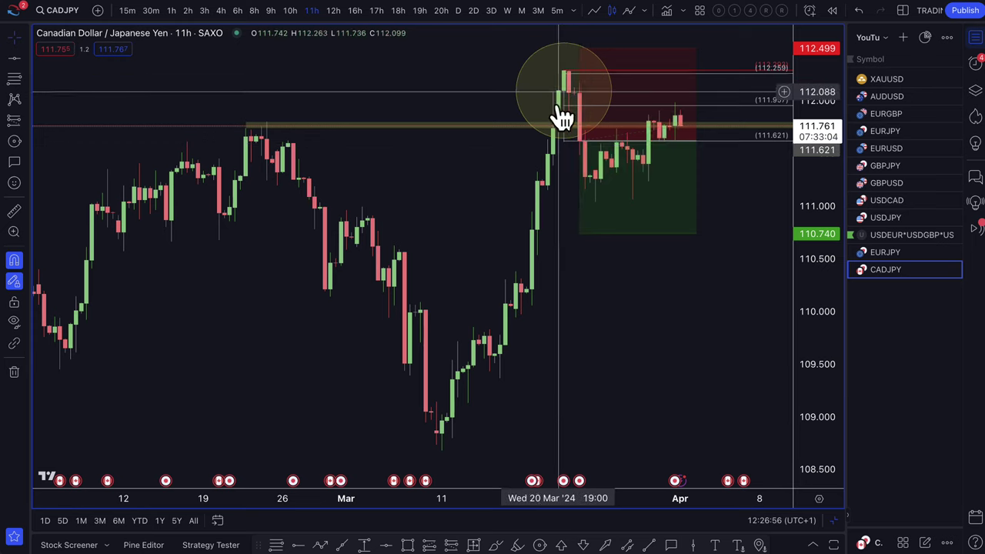
{"action": "left_click", "coordinate": [589, 69]}
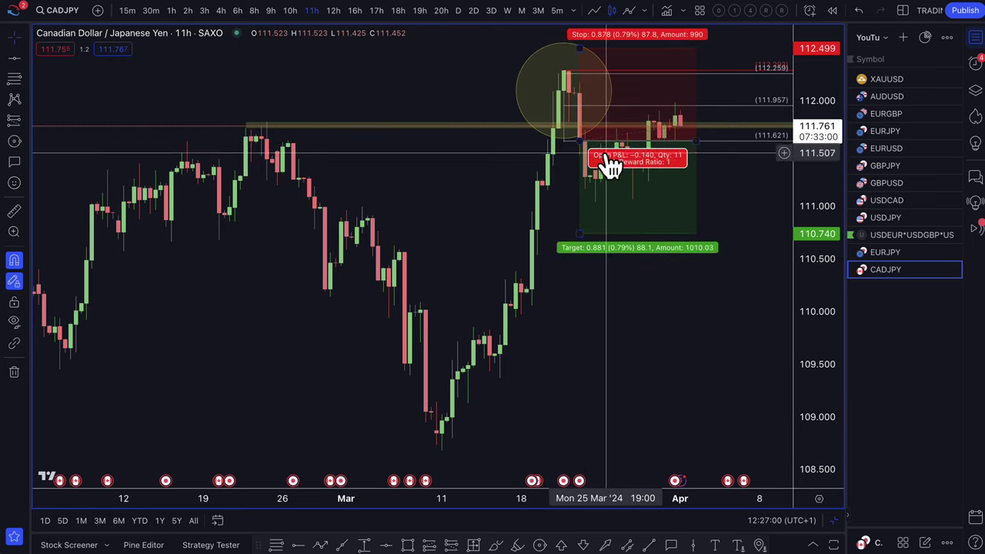
{"action": "left_click", "coordinate": [360, 110]}
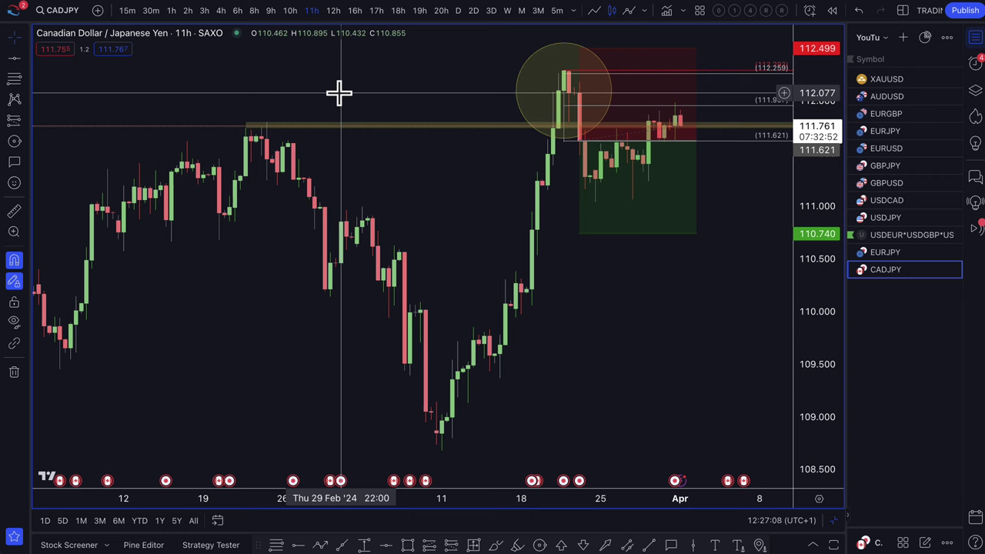
{"action": "mouse_move", "coordinate": [583, 87]}
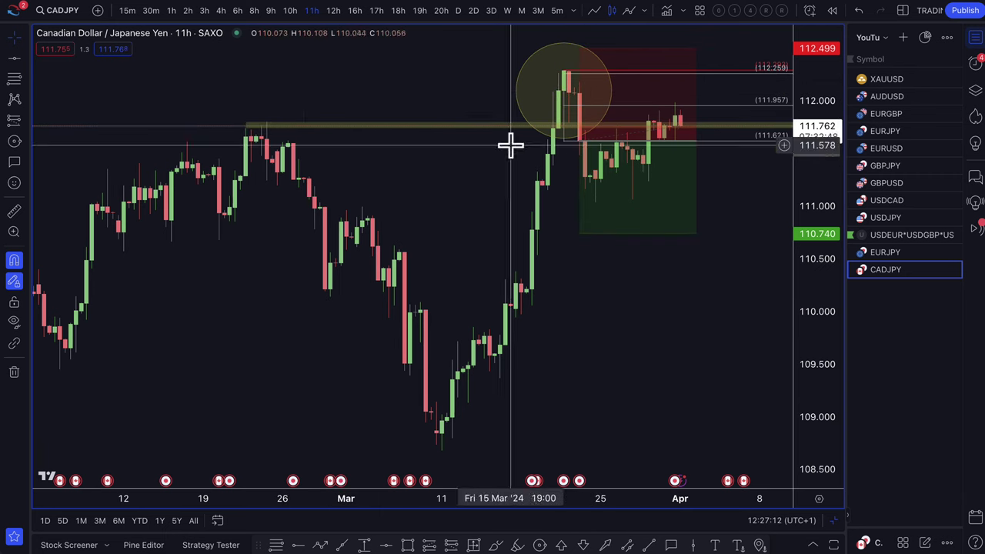
{"action": "key", "text": "super+Tab"}
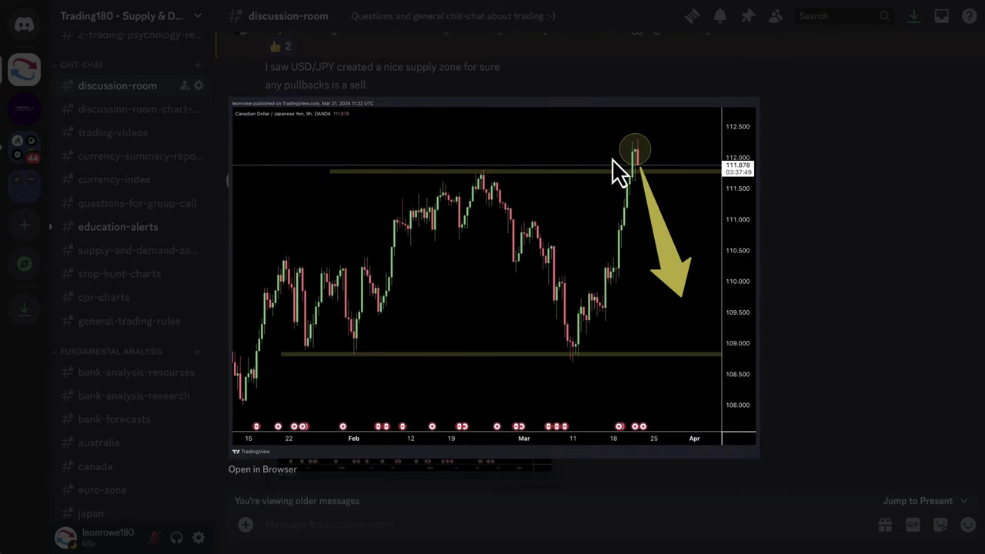
{"action": "key", "text": "super+Tab"}
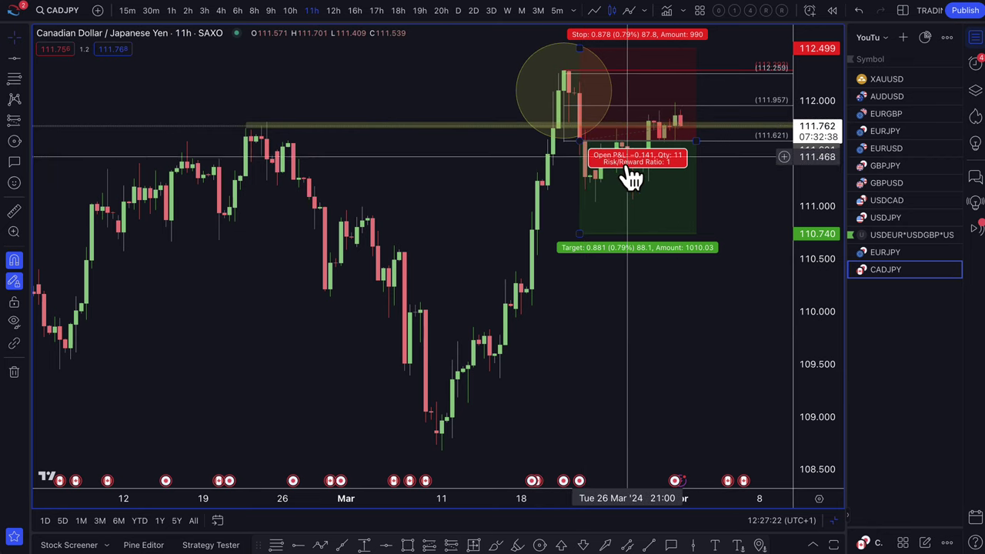
- Move the entry of the CADJPY short position up to 111.951, starting at 25 March 2024 21:00
{"action": "scroll", "coordinate": [630, 173], "scroll_direction": "up", "scroll_amount": 4}
{"action": "scroll", "coordinate": [546, 220], "scroll_direction": "up", "scroll_amount": 3}
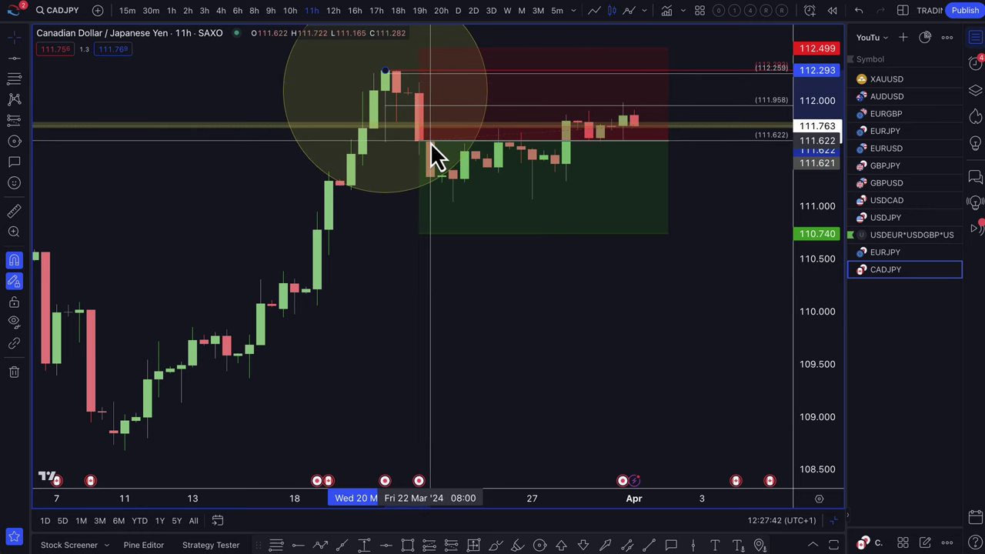
{"action": "mouse_move", "coordinate": [419, 143]}
{"action": "left_mouse_down"}
{"action": "mouse_move", "coordinate": [529, 105]}
{"action": "mouse_move", "coordinate": [488, 107]}
{"action": "left_mouse_up"}
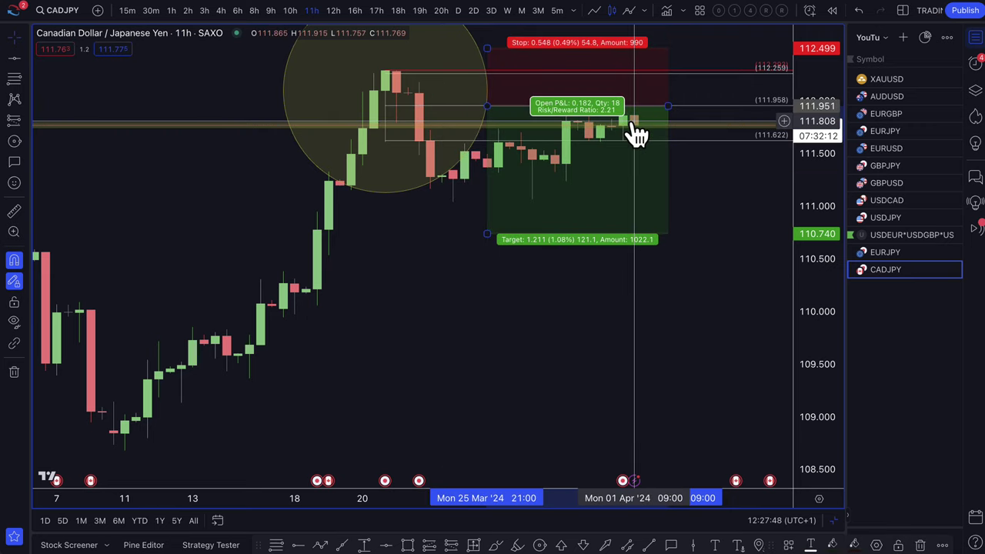
- Draw a downward arrow path on CADJPY from the latest candle near 111.75 to about 110.00
{"action": "scroll", "coordinate": [638, 135], "scroll_direction": "up", "scroll_amount": 4}
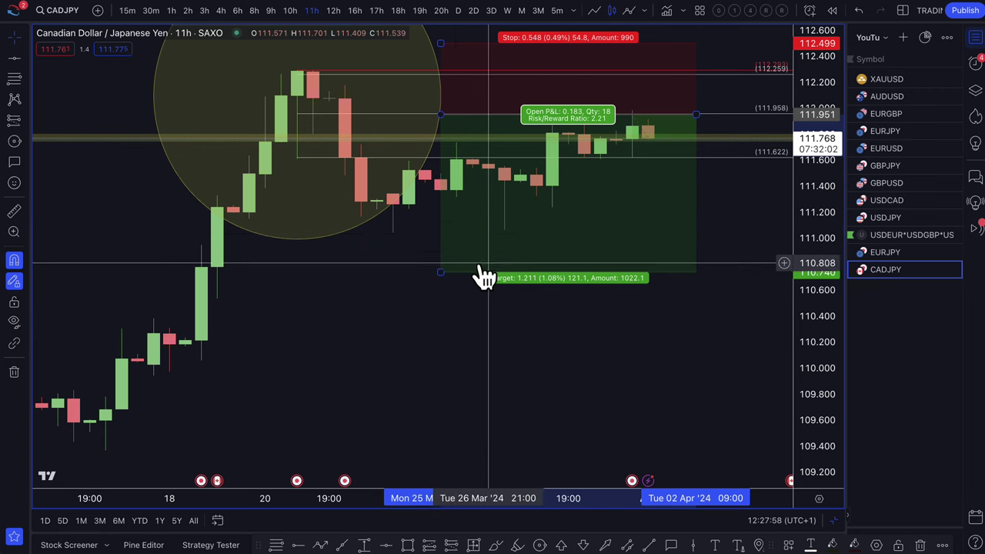
{"action": "scroll", "coordinate": [660, 225], "scroll_direction": "down", "scroll_amount": 3}
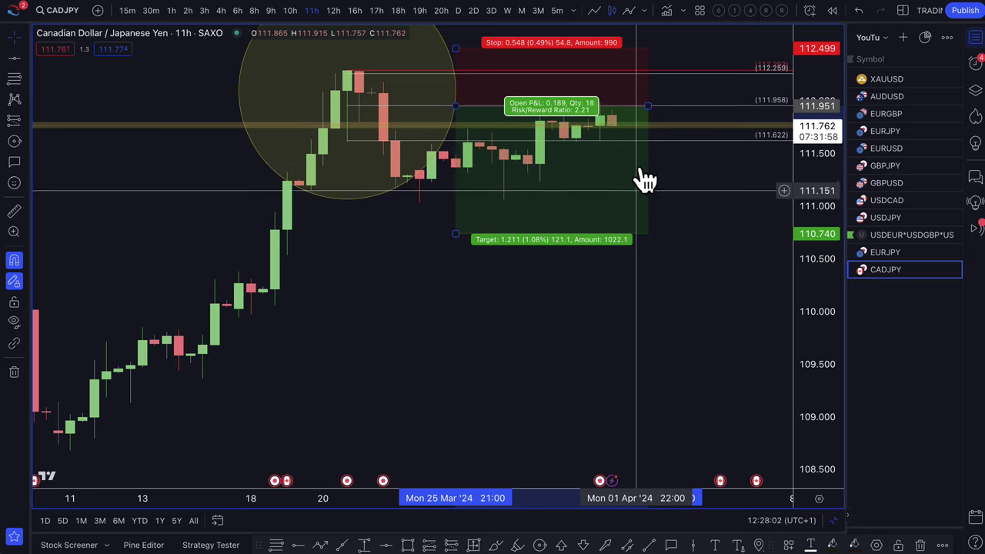
{"action": "scroll", "coordinate": [645, 188], "scroll_direction": "down", "scroll_amount": 2}
{"action": "scroll", "coordinate": [590, 154], "scroll_direction": "down", "scroll_amount": 2}
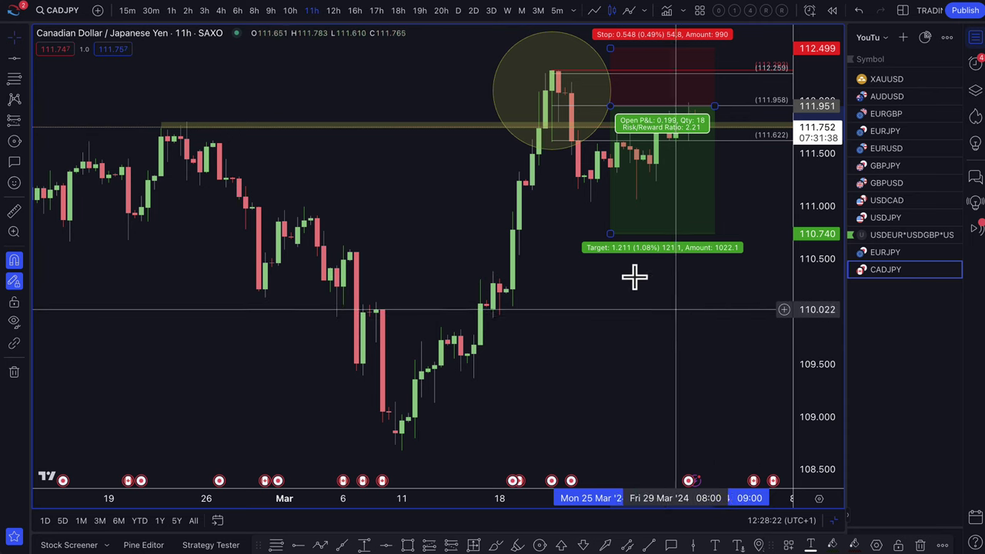
{"action": "left_click", "coordinate": [320, 545]}
{"action": "left_click", "coordinate": [700, 129]}
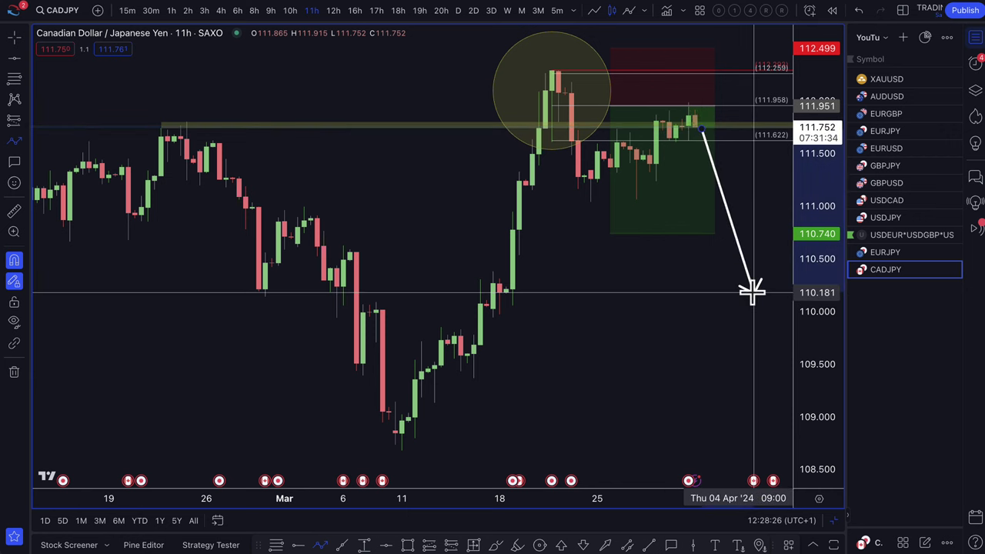
{"action": "left_click", "coordinate": [746, 310]}
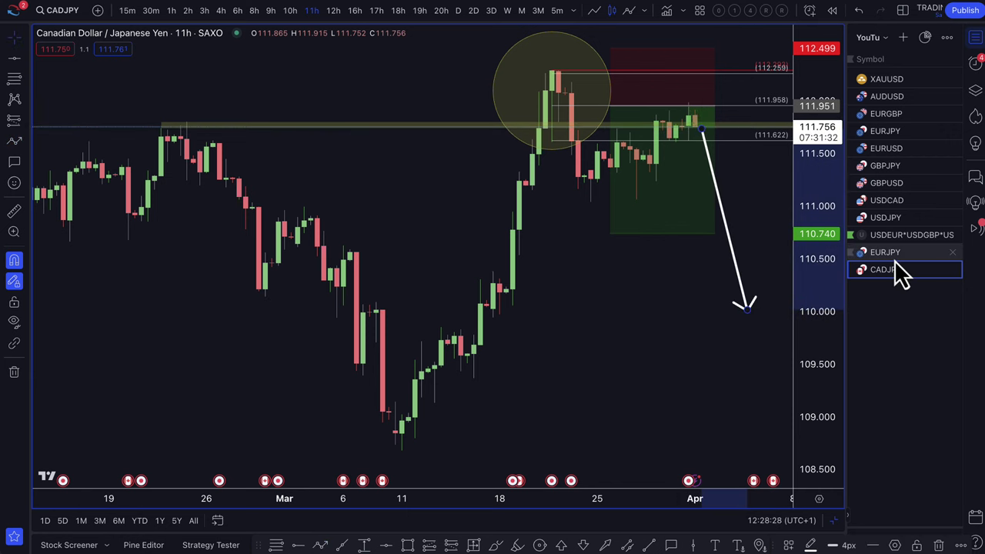
- Open the EURJPY chart and examine its March peak and short position against the November 2023 high
{"action": "left_click", "coordinate": [894, 259]}
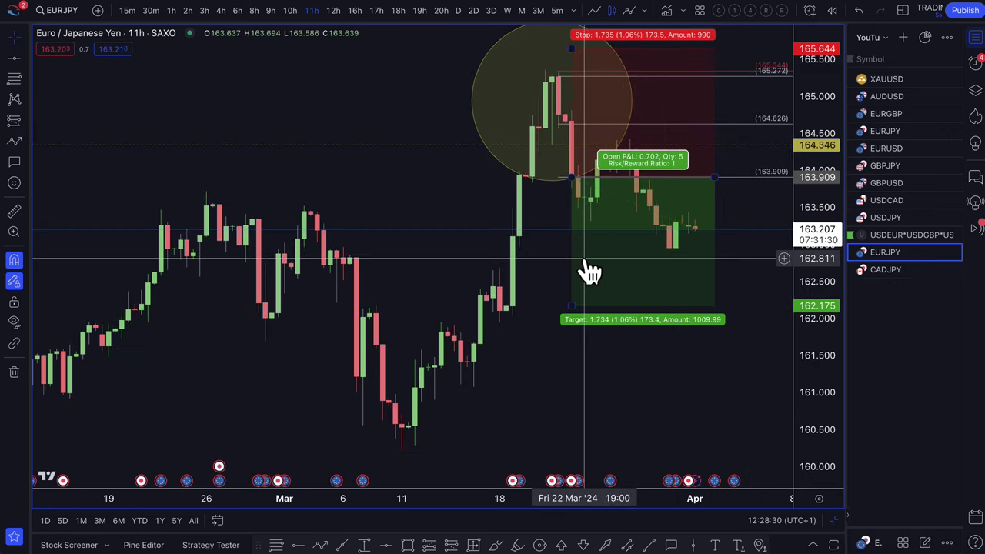
{"action": "scroll", "coordinate": [639, 231], "scroll_direction": "down", "scroll_amount": 6}
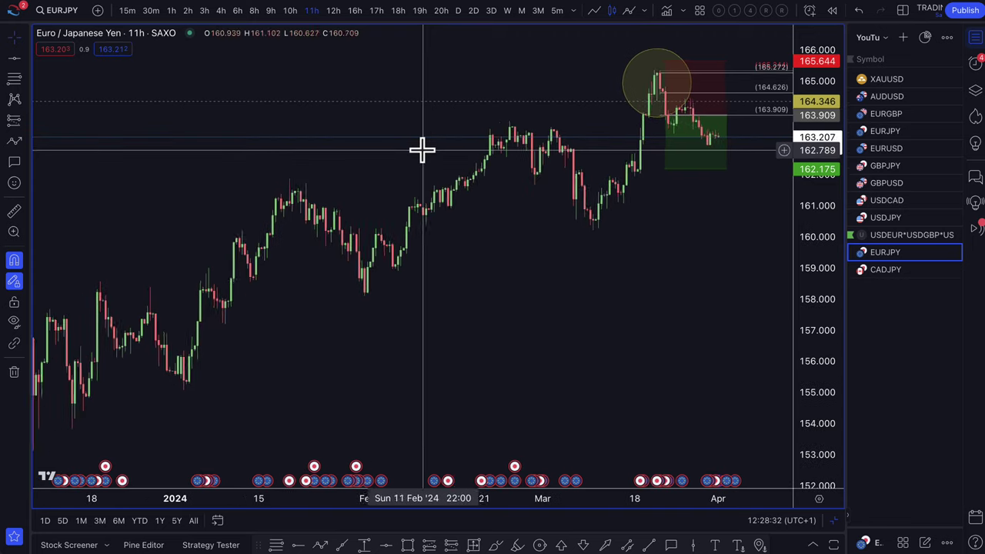
{"action": "scroll", "coordinate": [422, 150], "scroll_direction": "down", "scroll_amount": 2}
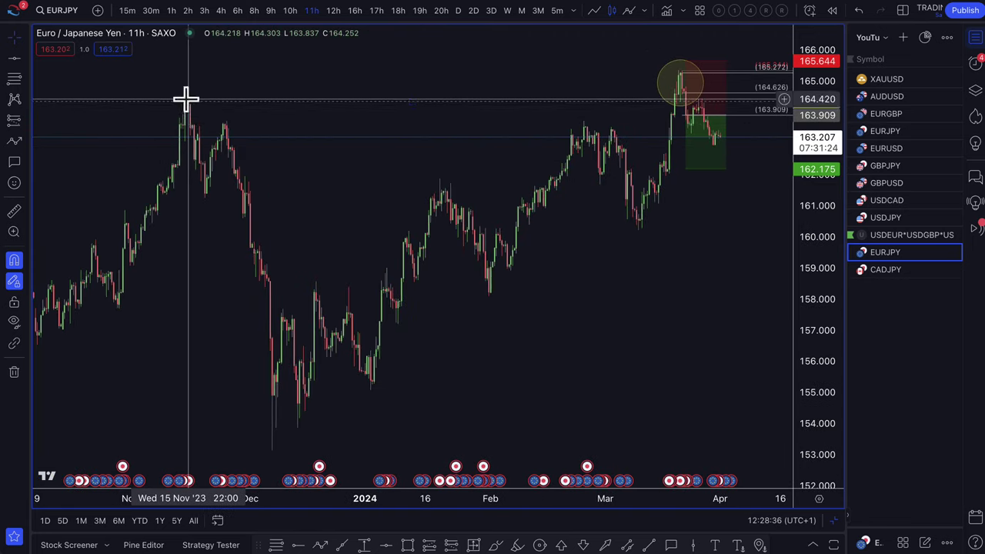
{"action": "scroll", "coordinate": [354, 121], "scroll_direction": "up", "scroll_amount": 6}
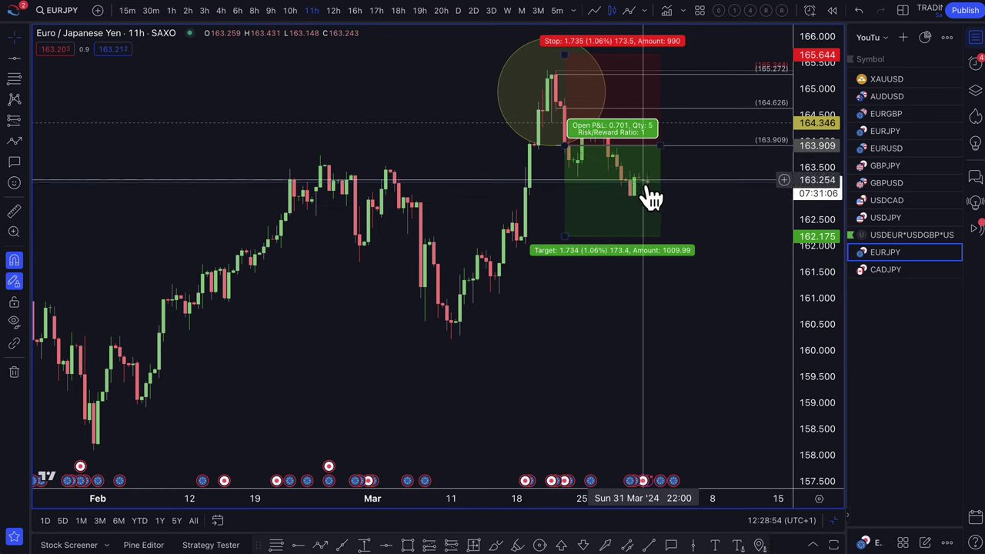
{"action": "scroll", "coordinate": [653, 212], "scroll_direction": "down", "scroll_amount": 4}
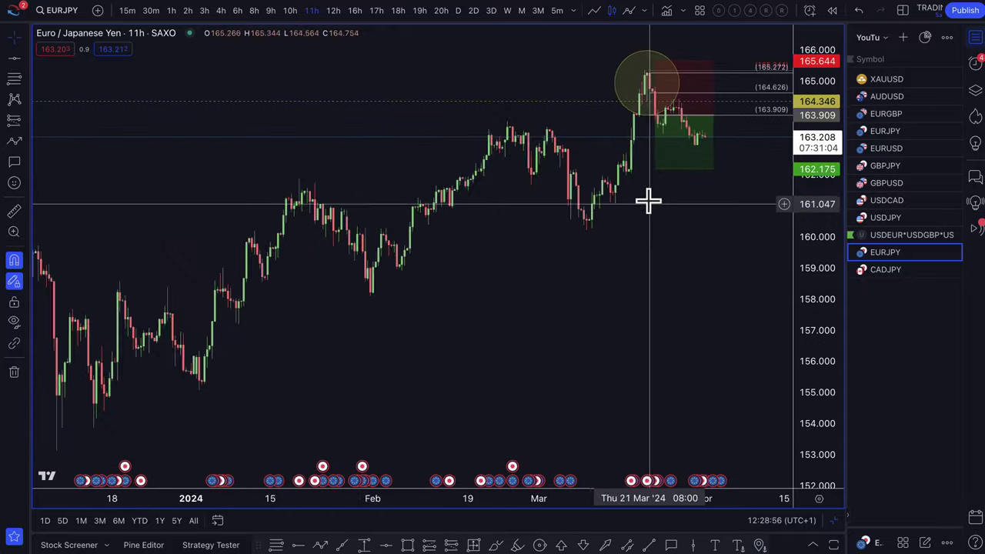
{"action": "scroll", "coordinate": [649, 201], "scroll_direction": "down", "scroll_amount": 4}
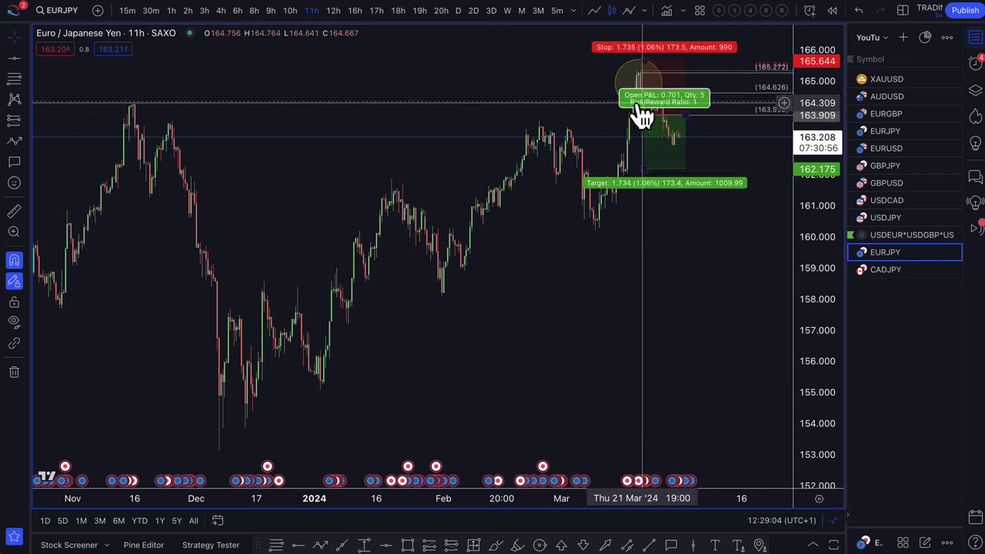
{"action": "left_click_drag", "start_coordinate": [235, 101], "coordinate": [323, 102]}
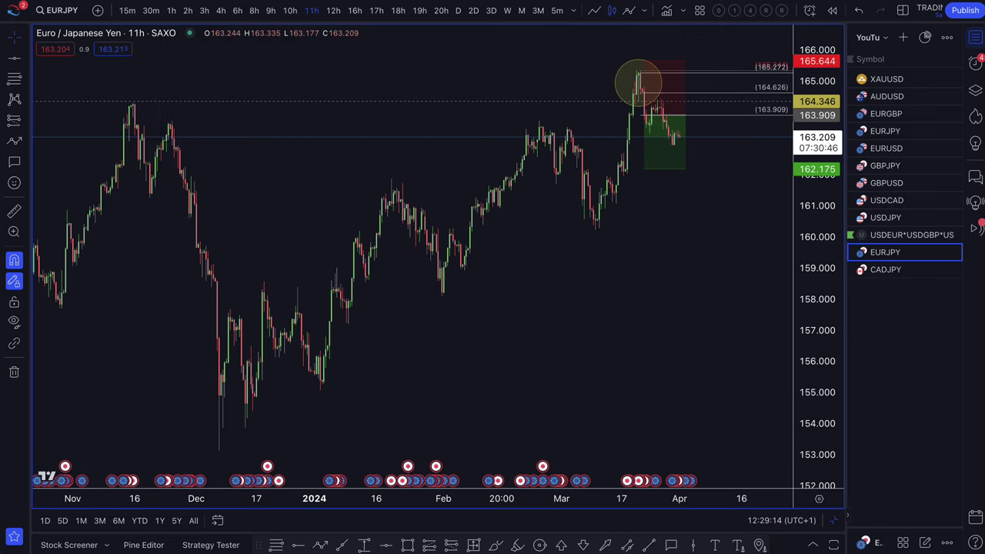
- Switch to the browser and read the Bloomberg article on Powell and inflation bets, including its highlighted passages and breakeven chart
{"action": "left_click", "coordinate": [171, 8]}
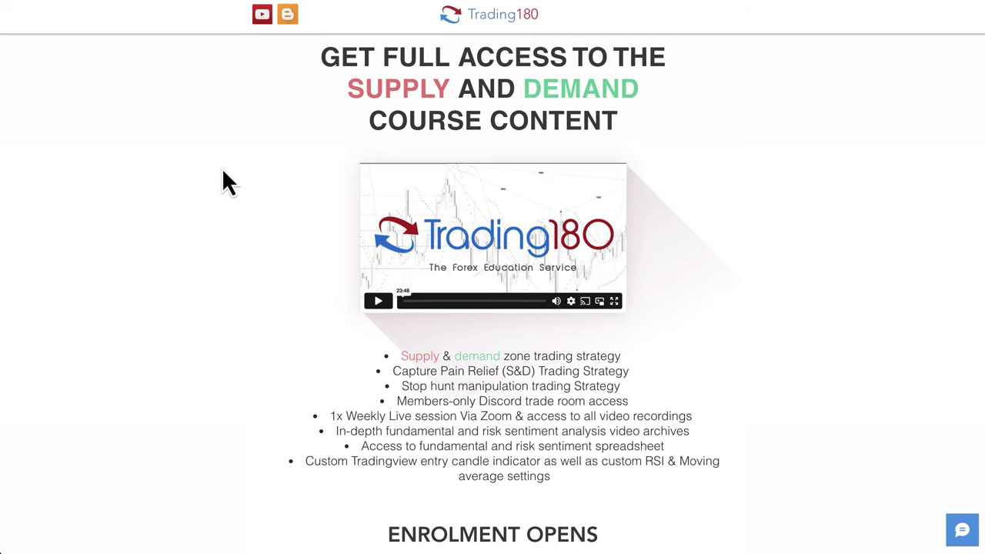
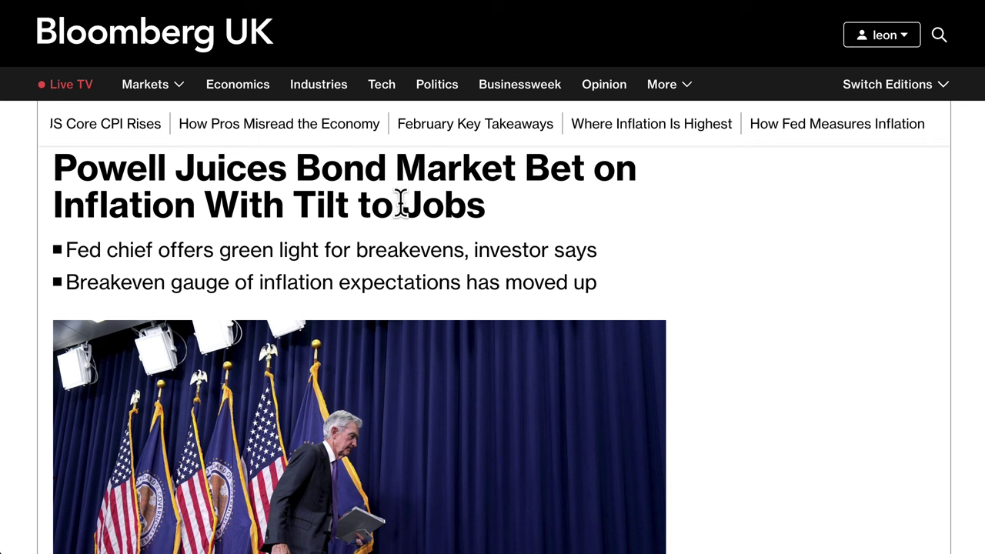
{"action": "scroll", "coordinate": [416, 288], "scroll_direction": "down", "scroll_amount": 3}
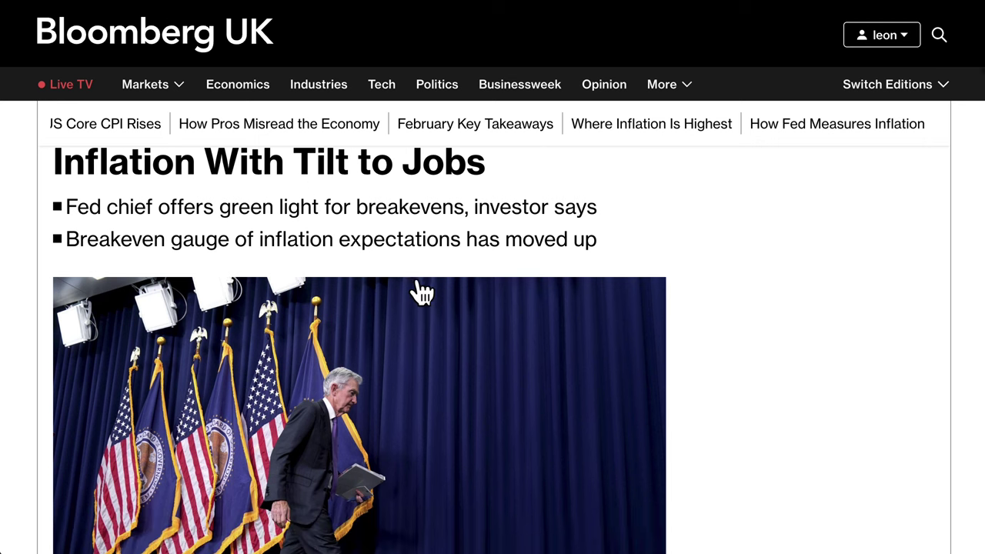
{"action": "scroll", "coordinate": [420, 291], "scroll_direction": "up", "scroll_amount": 1}
{"action": "scroll", "coordinate": [435, 283], "scroll_direction": "down", "scroll_amount": 7}
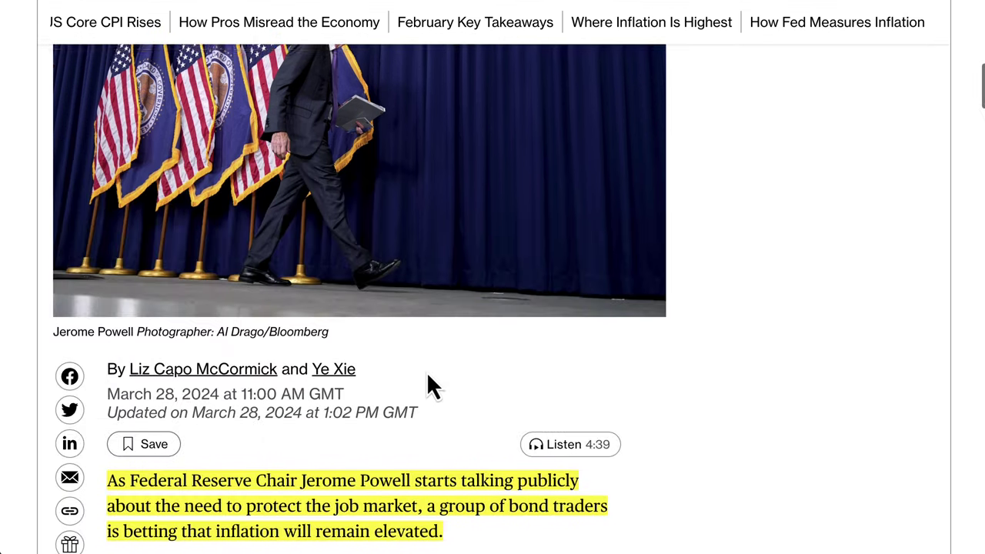
{"action": "scroll", "coordinate": [471, 401], "scroll_direction": "down", "scroll_amount": 3}
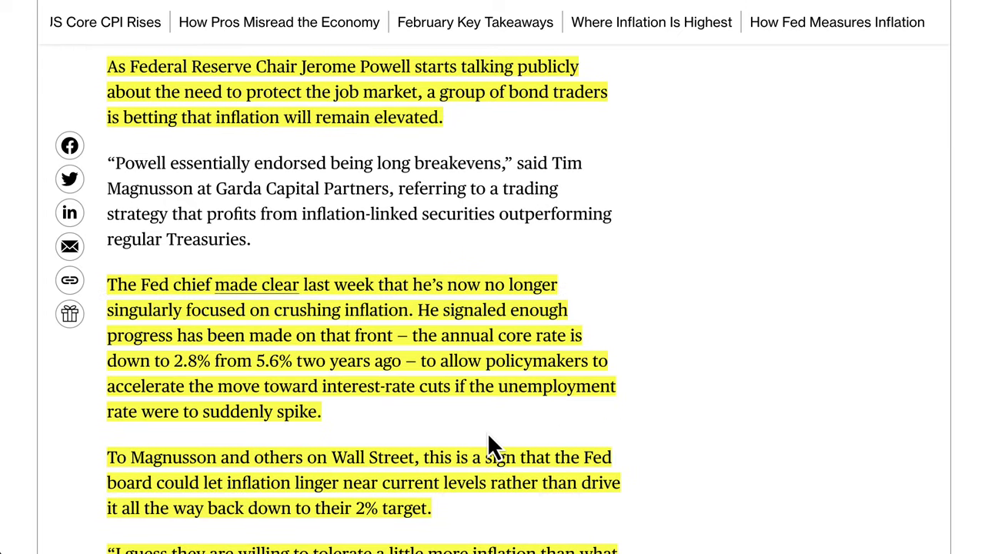
{"action": "scroll", "coordinate": [487, 431], "scroll_direction": "down", "scroll_amount": 2}
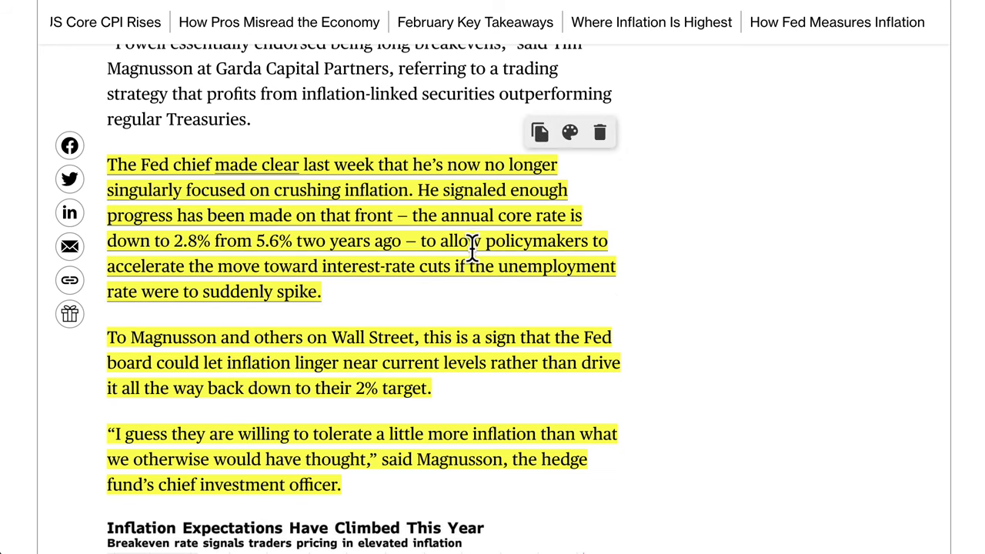
{"action": "scroll", "coordinate": [474, 307], "scroll_direction": "down", "scroll_amount": 12}
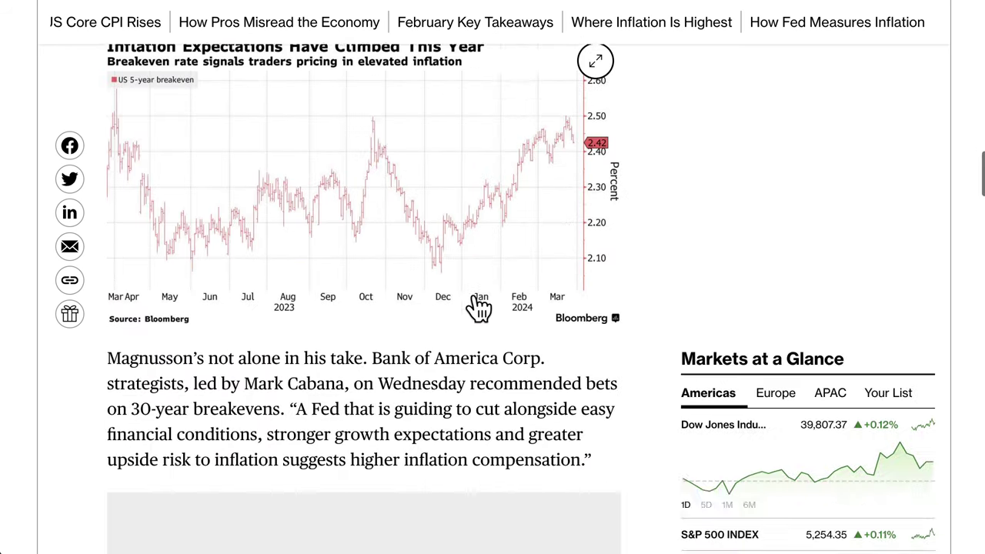
{"action": "scroll", "coordinate": [474, 304], "scroll_direction": "down", "scroll_amount": 5}
{"action": "scroll", "coordinate": [472, 308], "scroll_direction": "up", "scroll_amount": 15}
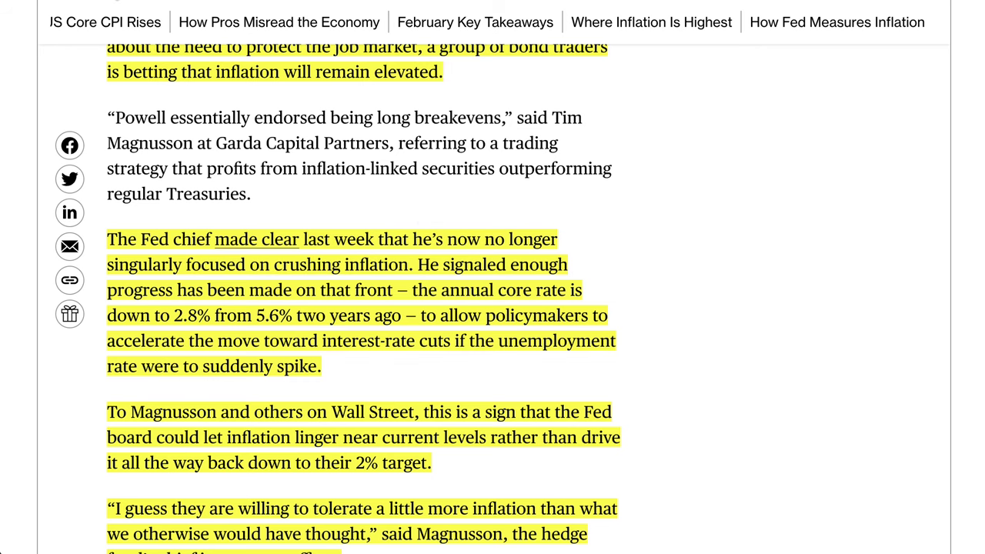
- Return to the USD basket chart in TradingView and set its timeframe to daily
{"action": "left_click", "coordinate": [70, 1]}
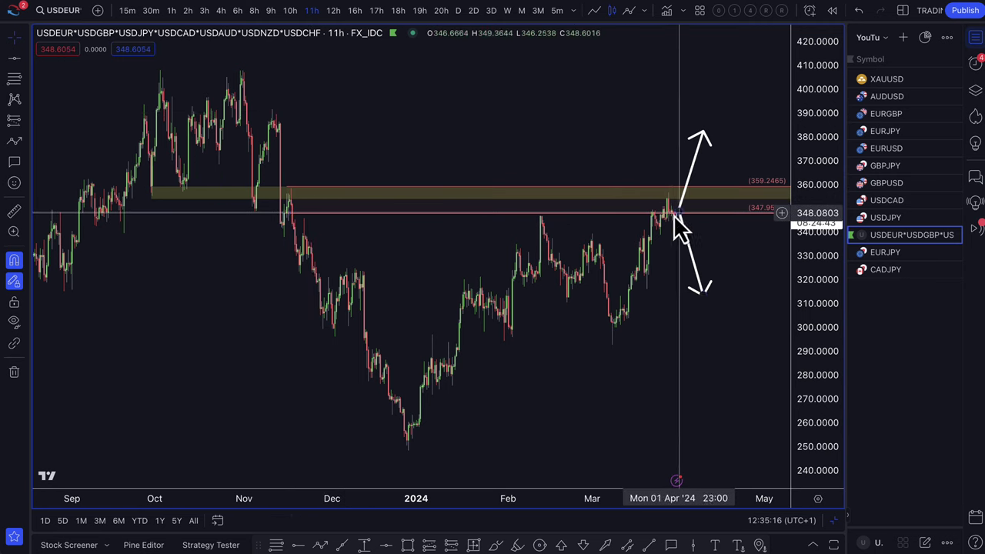
{"action": "scroll", "coordinate": [639, 212], "scroll_direction": "up", "scroll_amount": 2}
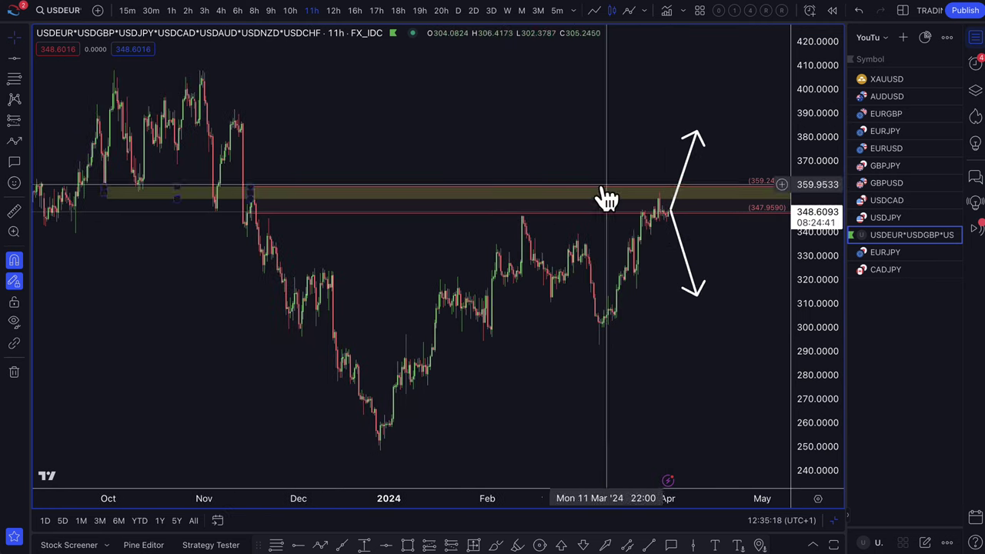
{"action": "left_click", "coordinate": [458, 11]}
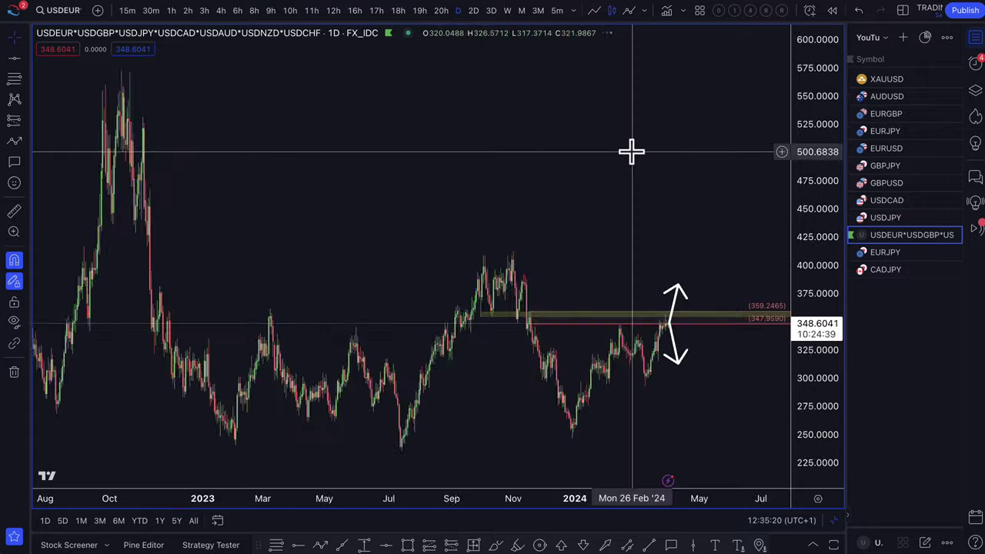
{"action": "scroll", "coordinate": [631, 150], "scroll_direction": "up", "scroll_amount": 4}
{"action": "scroll", "coordinate": [632, 150], "scroll_direction": "up", "scroll_amount": 2}
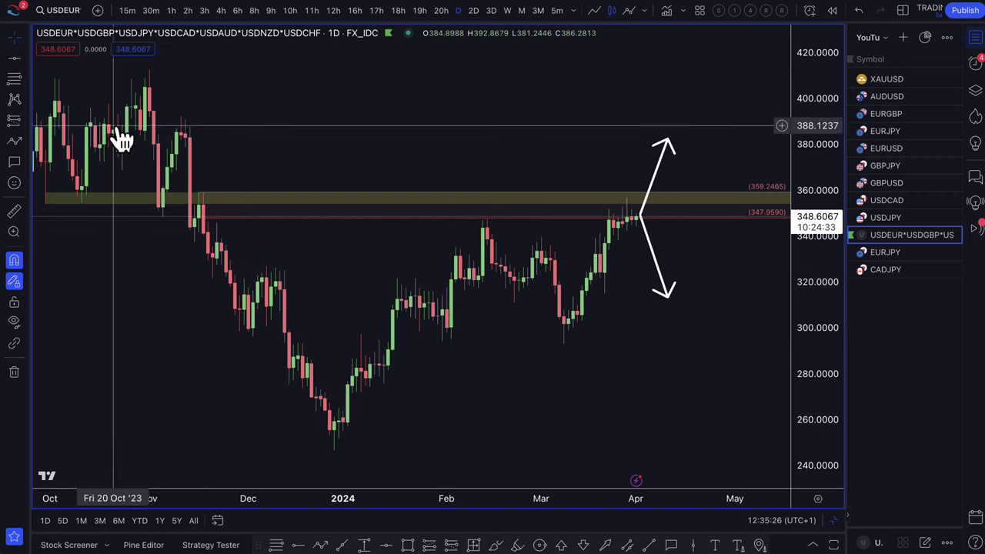
- Mark a zone on the USD basket chart from 332.2604 to 315.1033 at the late-March candles, using the 2. DEMAND template
{"action": "left_click", "coordinate": [14, 78]}
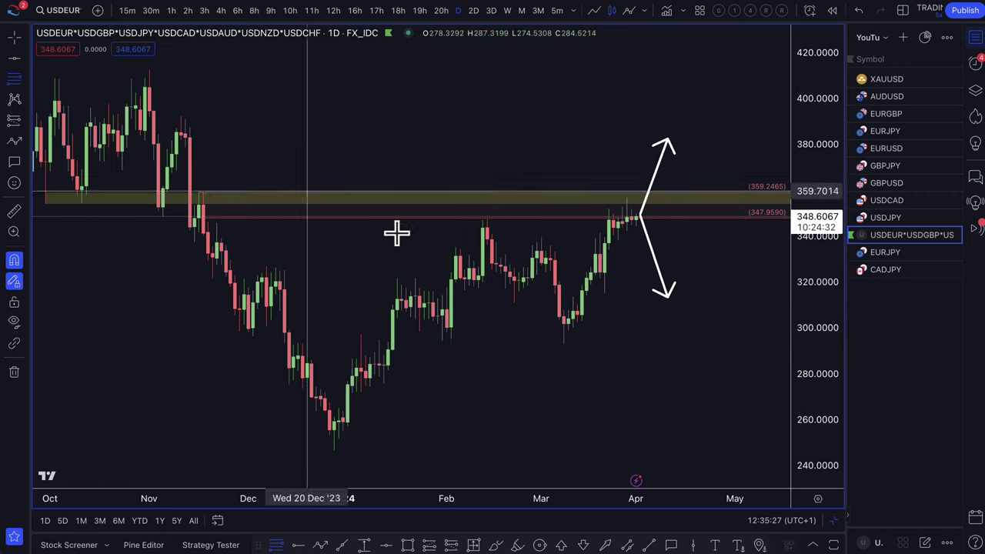
{"action": "left_click", "coordinate": [600, 254]}
{"action": "left_click", "coordinate": [604, 273]}
{"action": "left_click", "coordinate": [605, 291]}
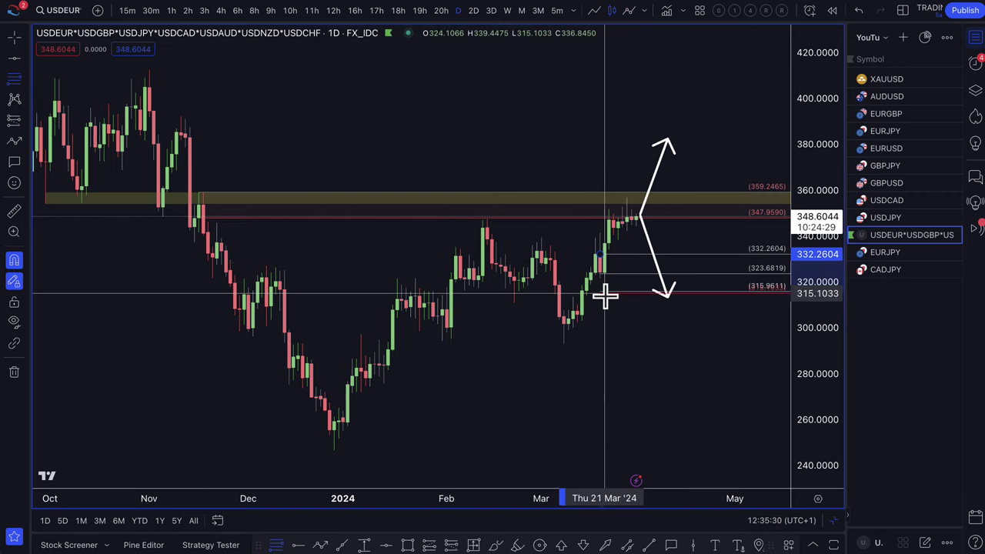
{"action": "left_click", "coordinate": [789, 545]}
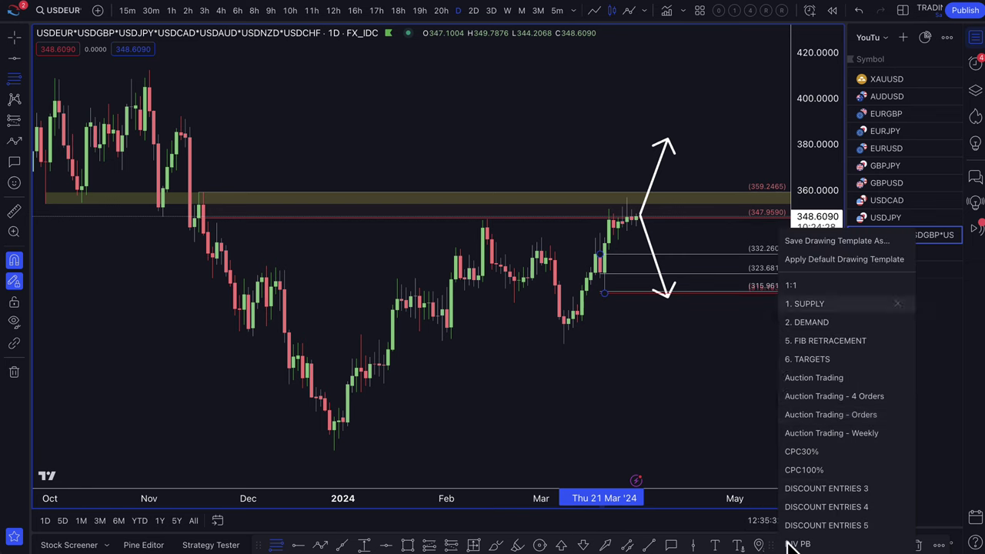
{"action": "left_click", "coordinate": [807, 323]}
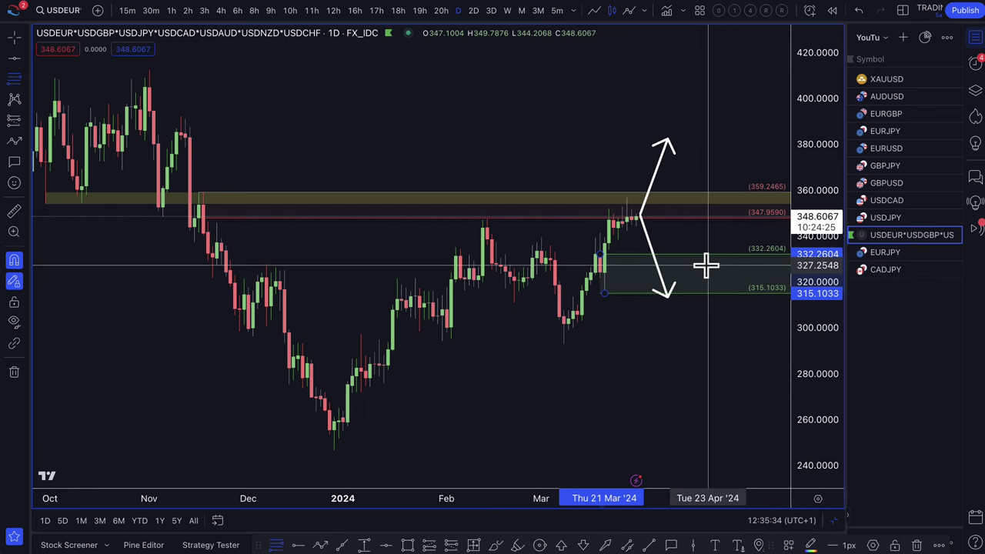
- Move the downward arrow's tip to about 321 inside the new demand zone and lower the upward arrow's tip
{"action": "left_click_drag", "start_coordinate": [668, 298], "coordinate": [660, 278]}
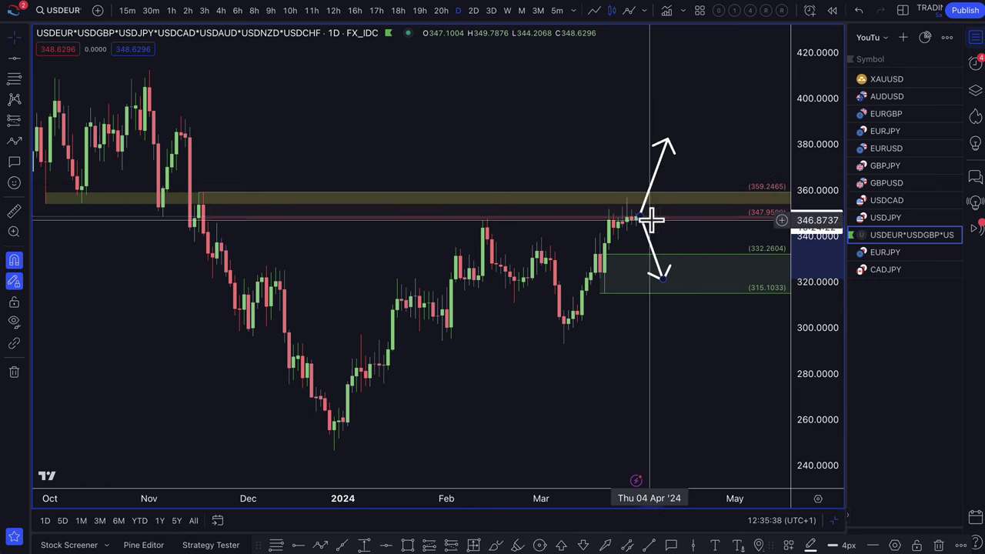
{"action": "left_click_drag", "start_coordinate": [640, 218], "coordinate": [650, 189]}
{"action": "key", "text": "ctrl+z"}
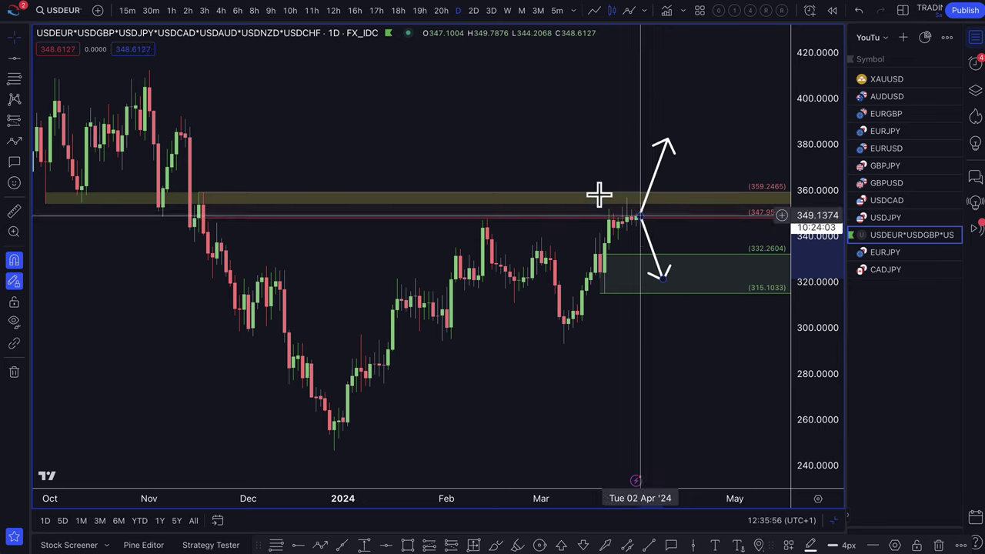
{"action": "scroll", "coordinate": [339, 234], "scroll_direction": "down", "scroll_amount": 2}
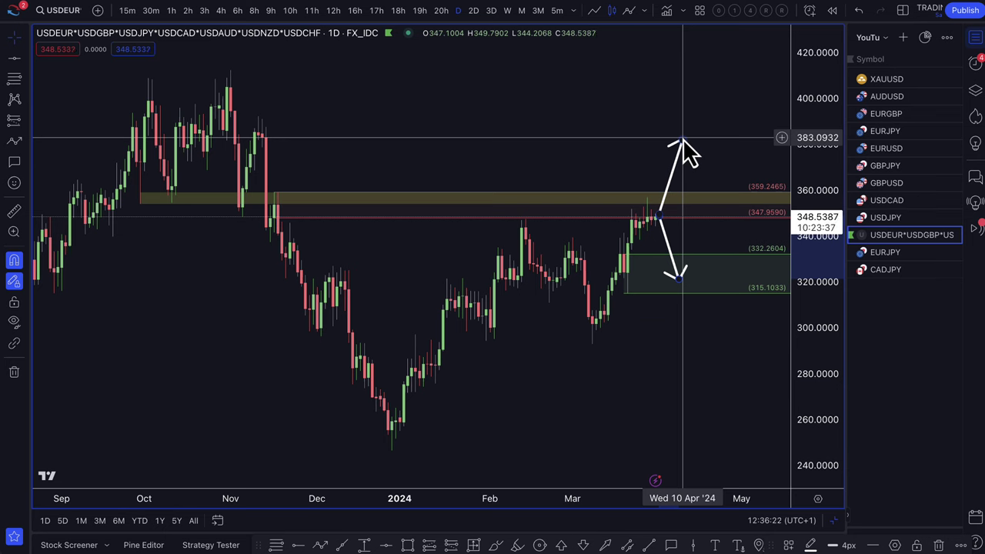
{"action": "left_click_drag", "start_coordinate": [682, 139], "coordinate": [696, 234]}
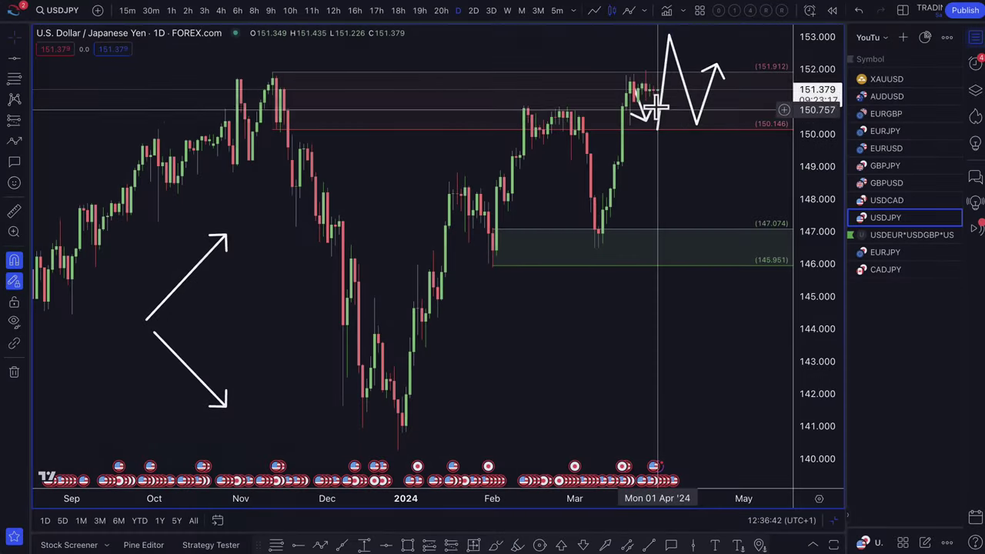
- Delete the short downward arrow and the zigzag projection beside the latest candles on USDJPY
{"action": "scroll", "coordinate": [658, 101], "scroll_direction": "right", "scroll_amount": 5}
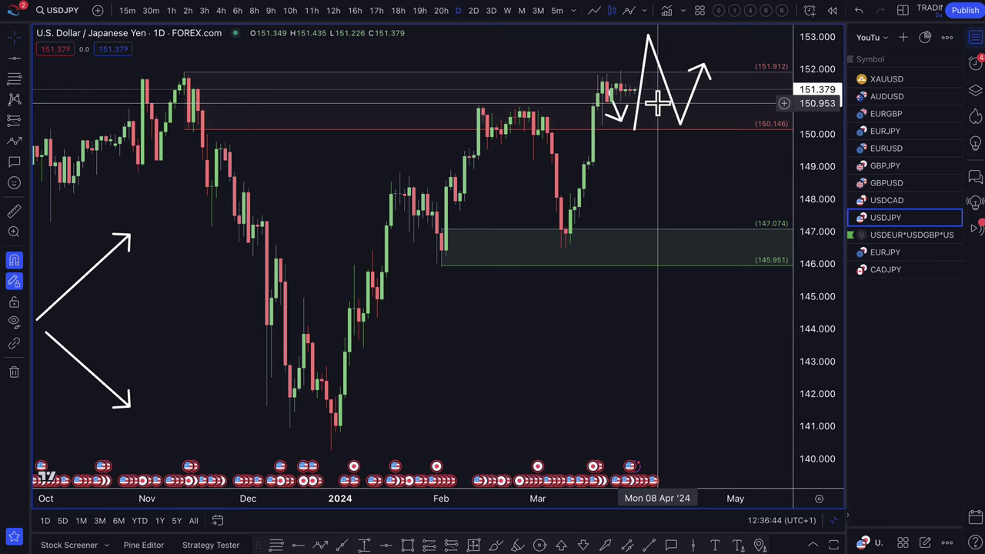
{"action": "left_click", "coordinate": [620, 123]}
{"action": "key", "text": "Delete"}
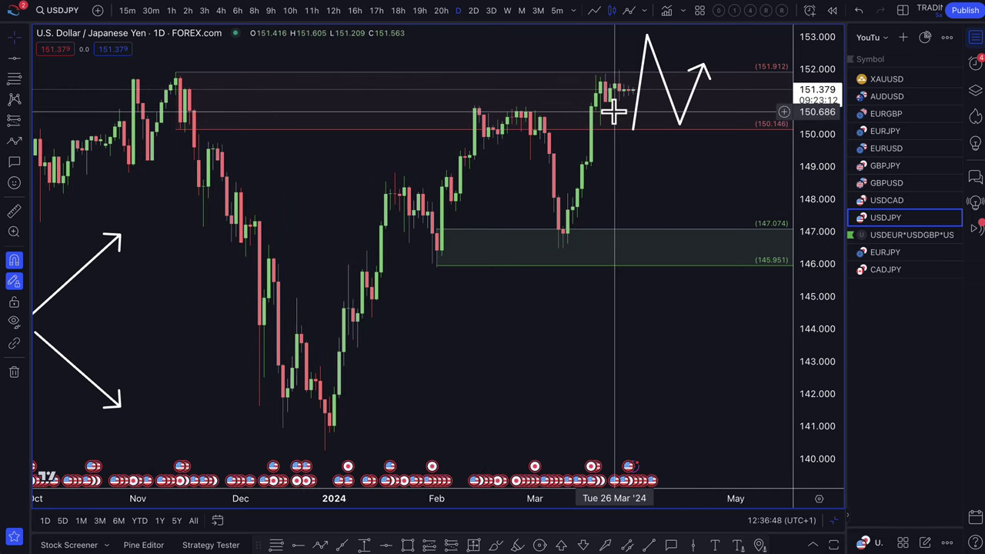
{"action": "left_click", "coordinate": [647, 104]}
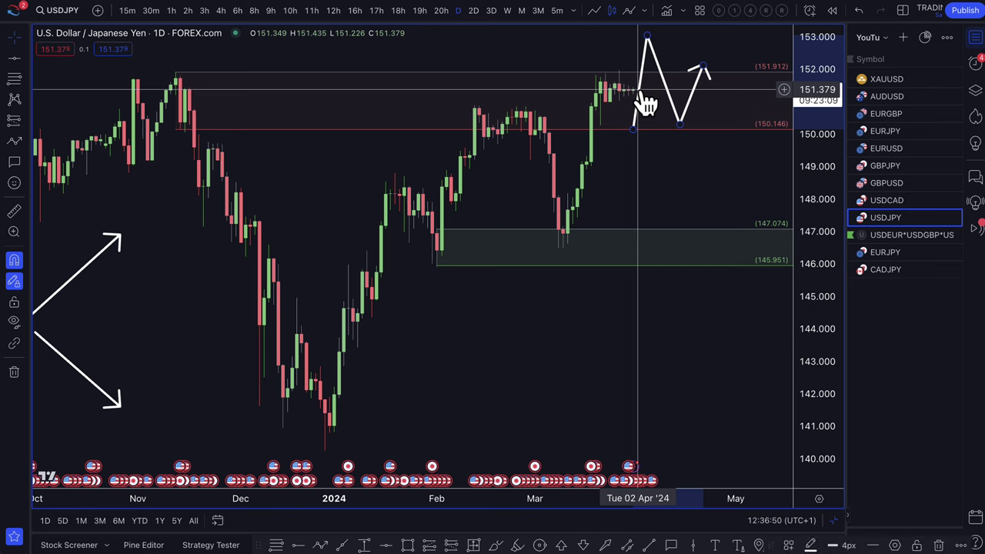
{"action": "key", "text": "Delete"}
{"action": "scroll", "coordinate": [630, 105], "scroll_direction": "up", "scroll_amount": 5}
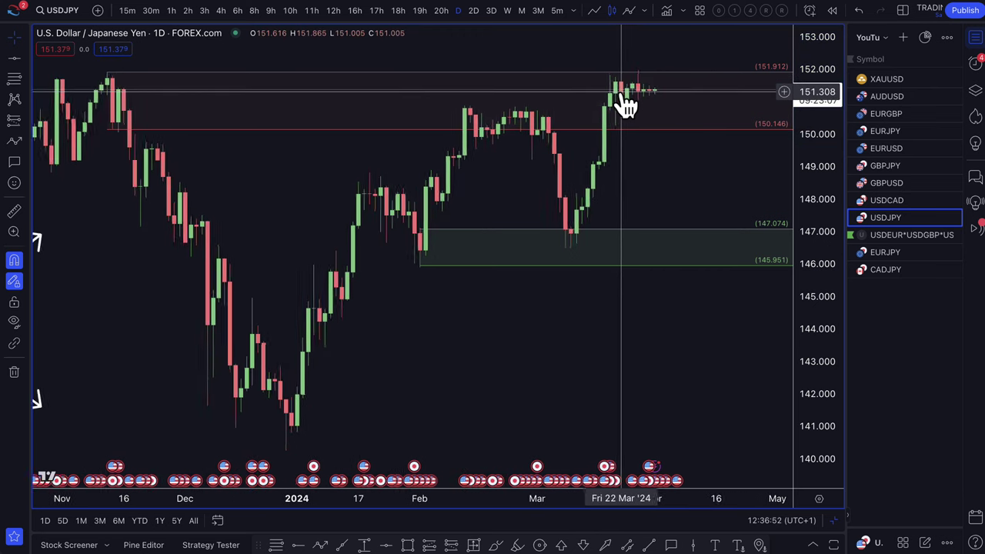
{"action": "scroll", "coordinate": [654, 97], "scroll_direction": "down", "scroll_amount": 3}
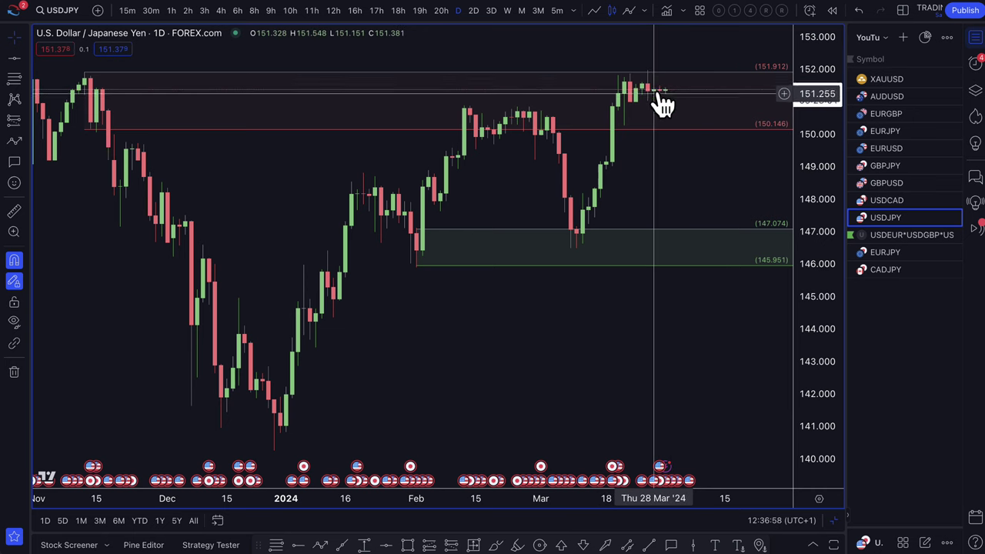
{"action": "scroll", "coordinate": [650, 96], "scroll_direction": "down", "scroll_amount": 2}
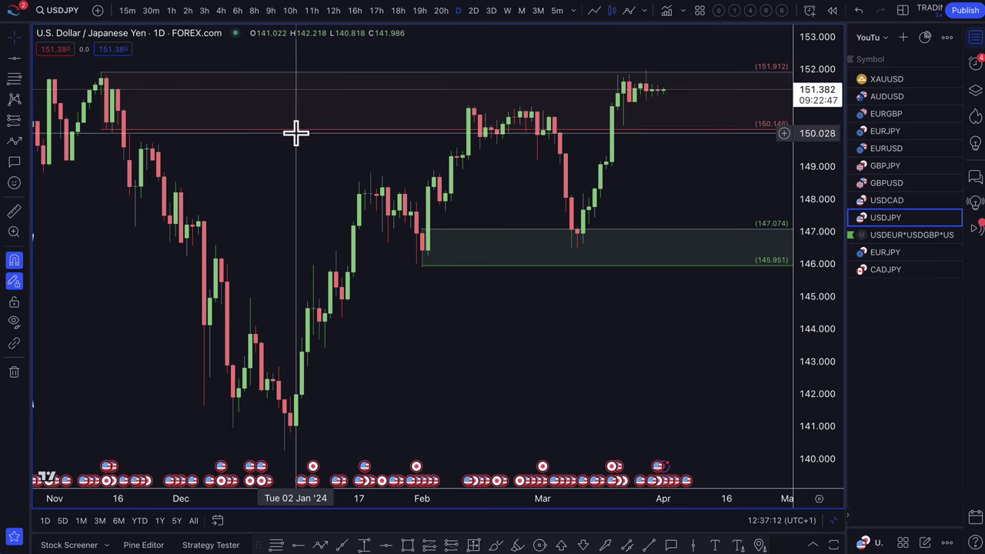
{"action": "left_click", "coordinate": [14, 141]}
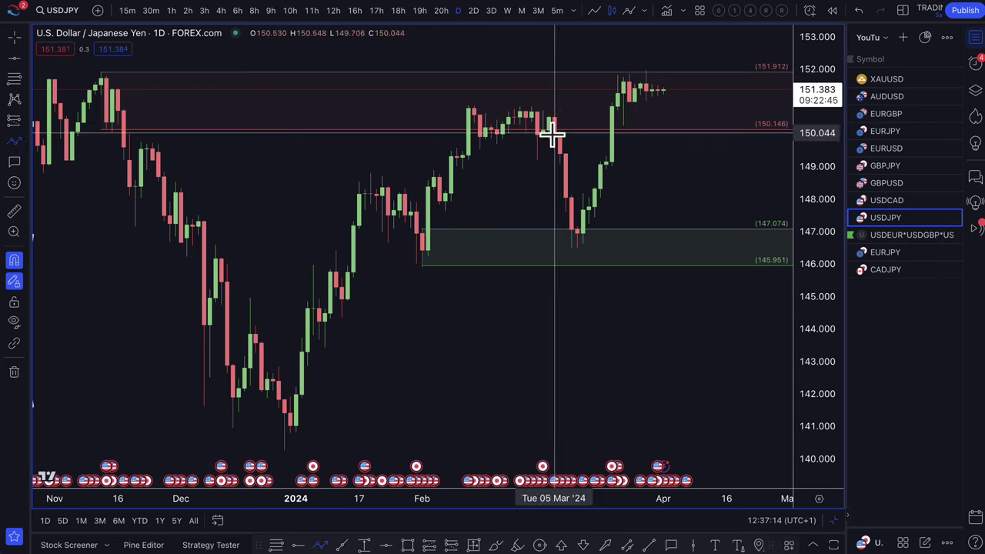
{"action": "left_click", "coordinate": [663, 88]}
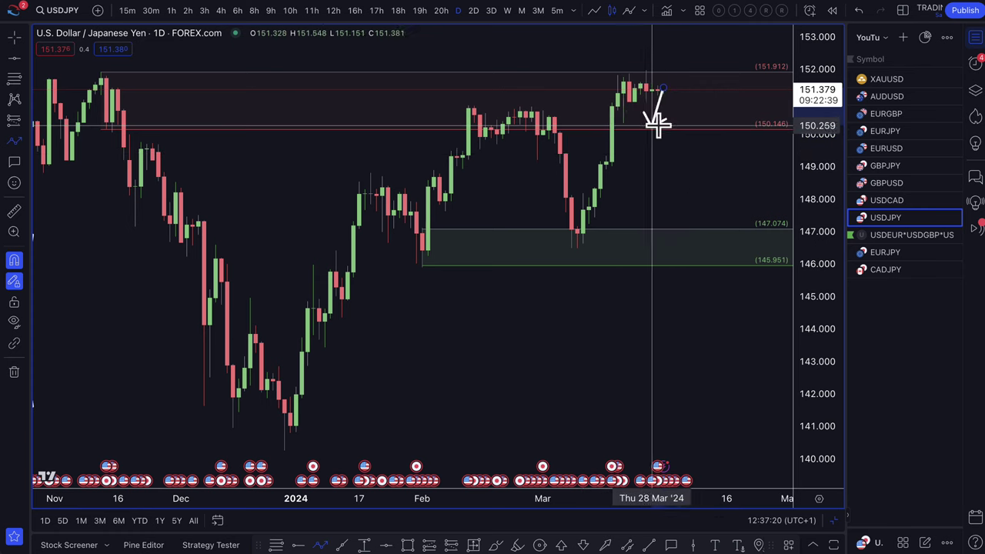
{"action": "key", "text": "Escape"}
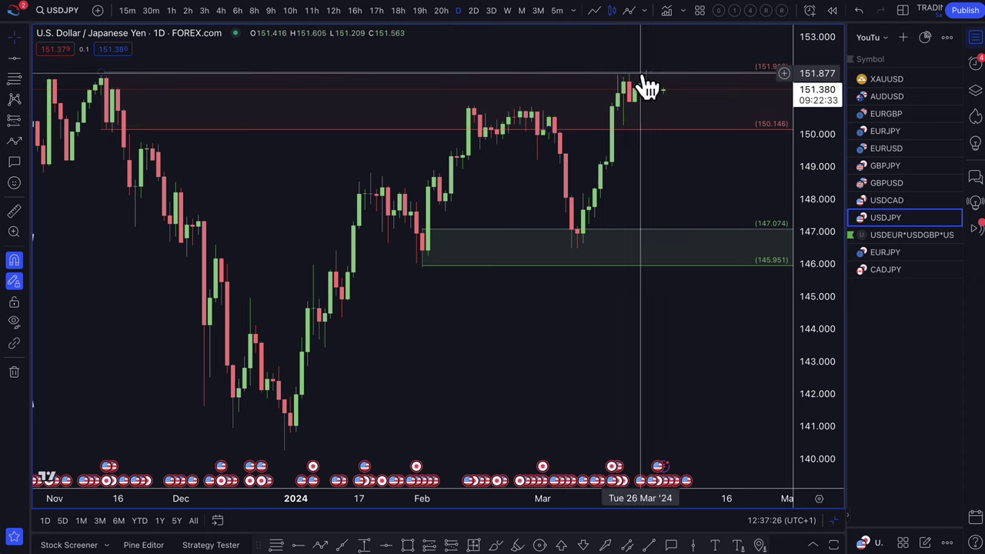
- Draw an arrow path on USDJPY from the latest candle near 151.4 up to about 153.0, then down to about 145.8
{"action": "left_click", "coordinate": [12, 143]}
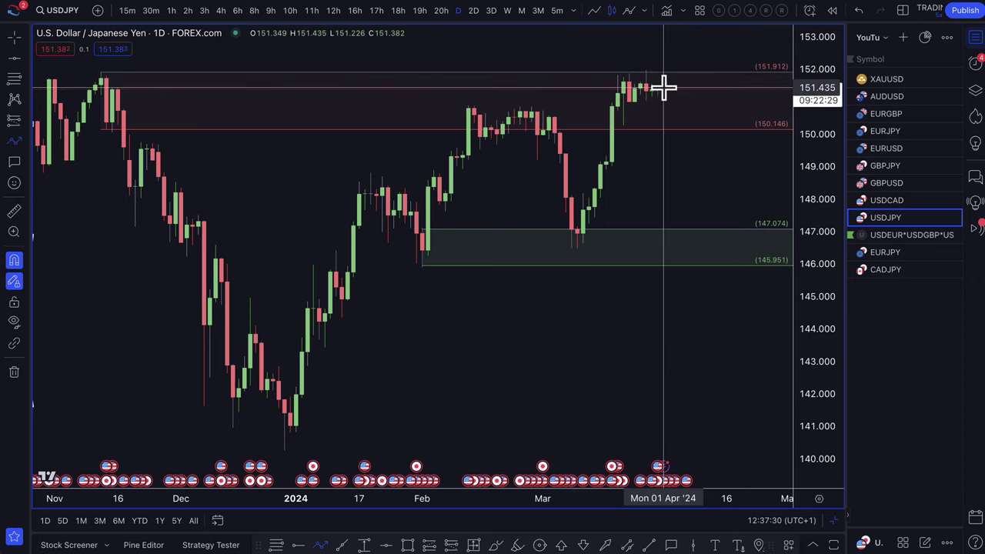
{"action": "left_click", "coordinate": [674, 69]}
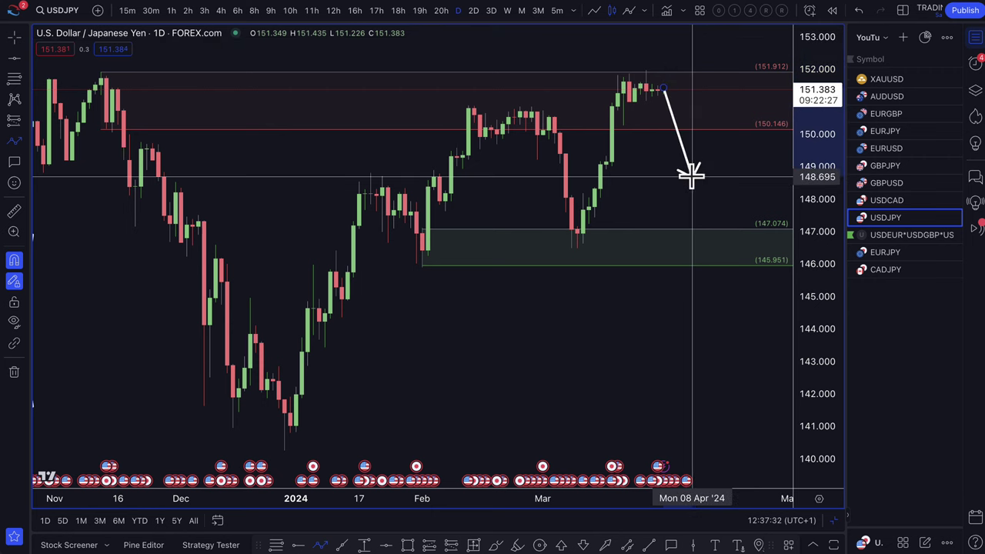
{"action": "left_click", "coordinate": [674, 37]}
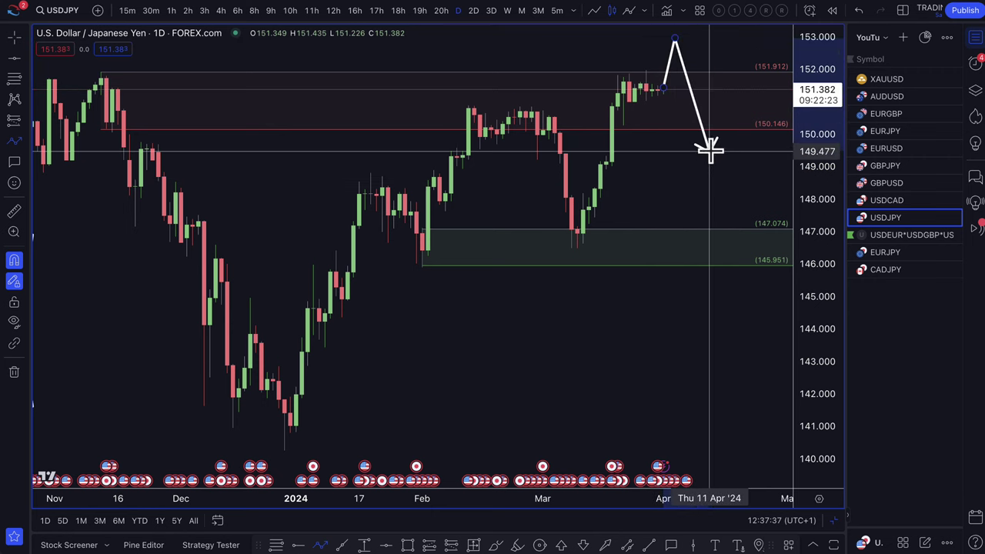
{"action": "double_click", "coordinate": [726, 270]}
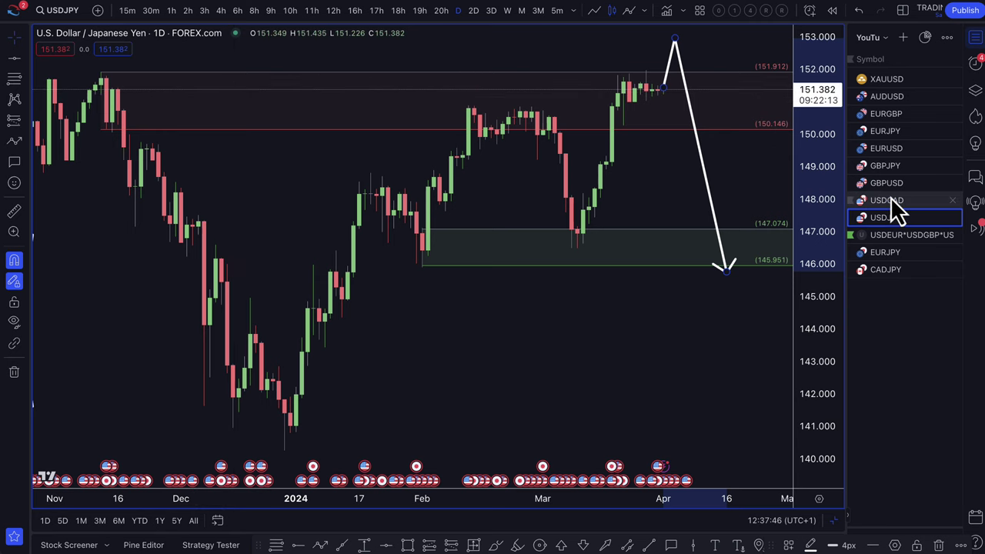
- Delete the two old diverging arrows beneath the October 2023 candles on USDJPY
{"action": "scroll", "coordinate": [532, 250], "scroll_direction": "down", "scroll_amount": 1}
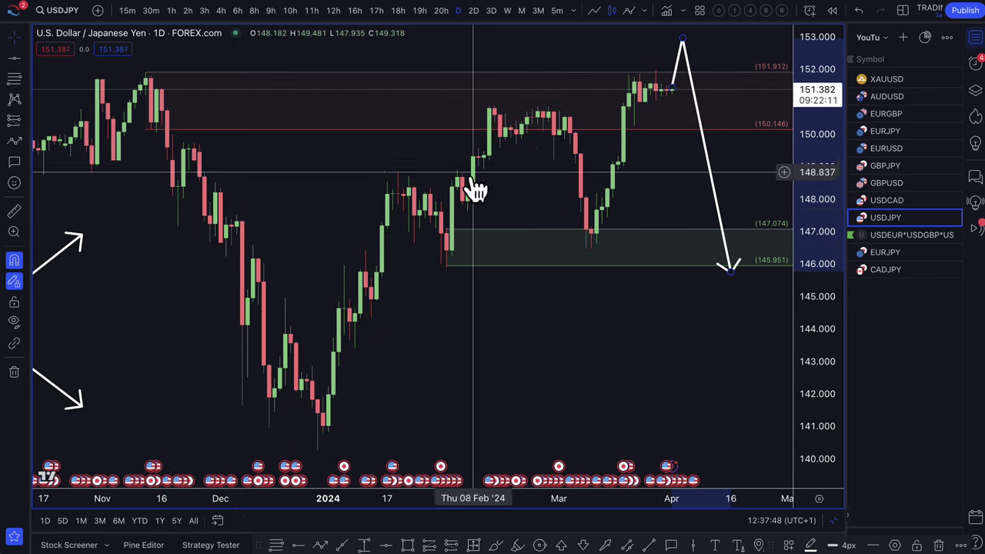
{"action": "left_click", "coordinate": [80, 250]}
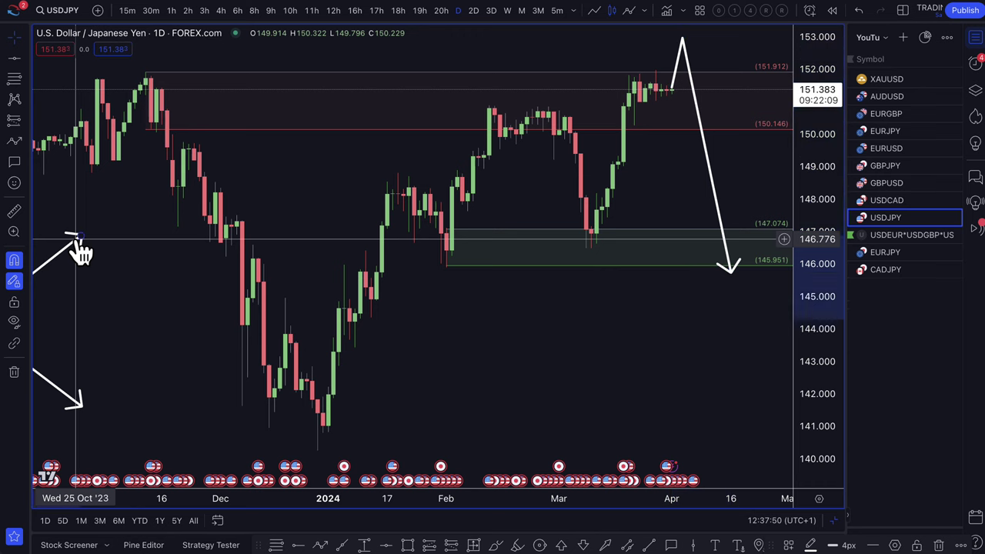
{"action": "key", "text": "Delete"}
{"action": "left_click", "coordinate": [78, 402]}
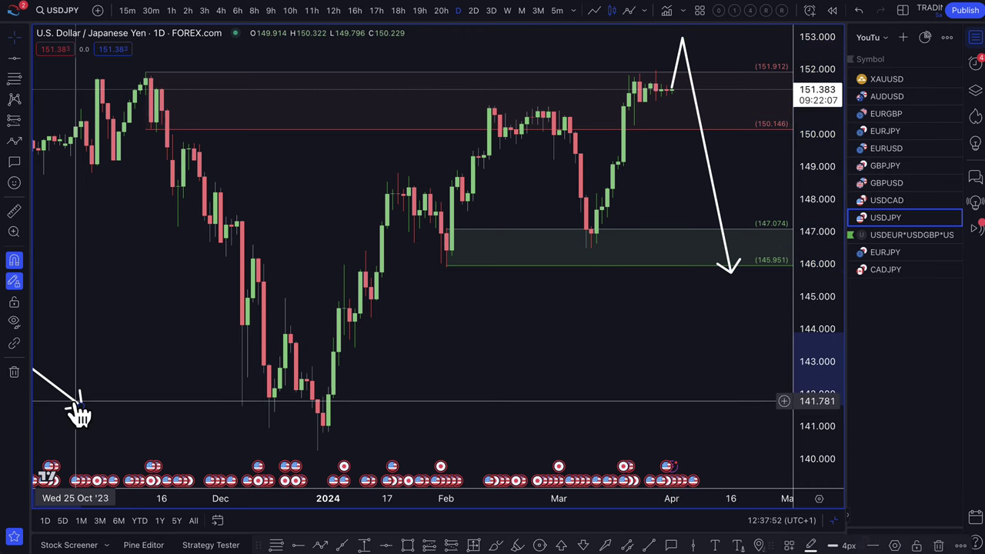
{"action": "key", "text": "Delete"}
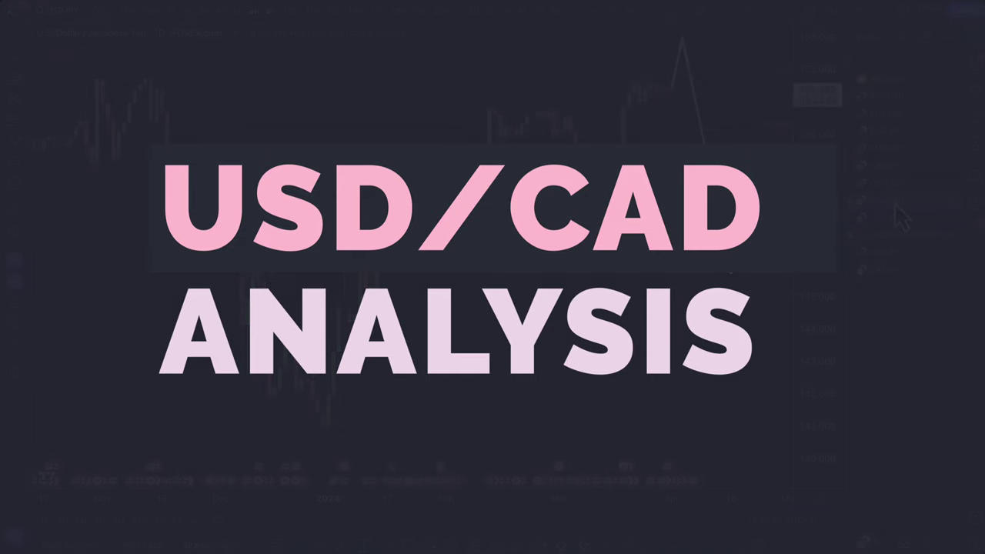
- Open the USDCAD chart and draw an arrow path from the latest candle up to about 1.3695, then down to about 1.3500
{"action": "left_click", "coordinate": [895, 203]}
{"action": "scroll", "coordinate": [739, 264], "scroll_direction": "up", "scroll_amount": 3}
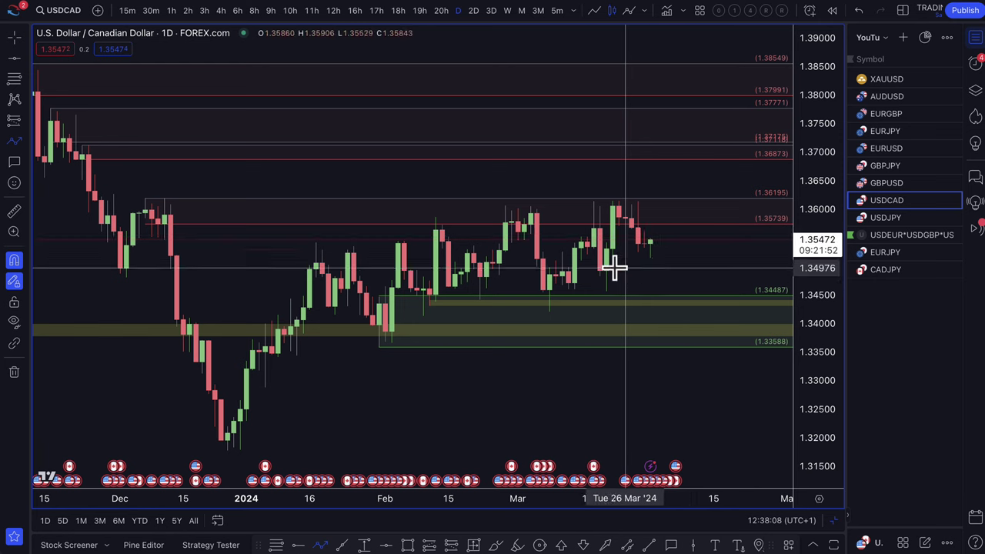
{"action": "left_click", "coordinate": [653, 241]}
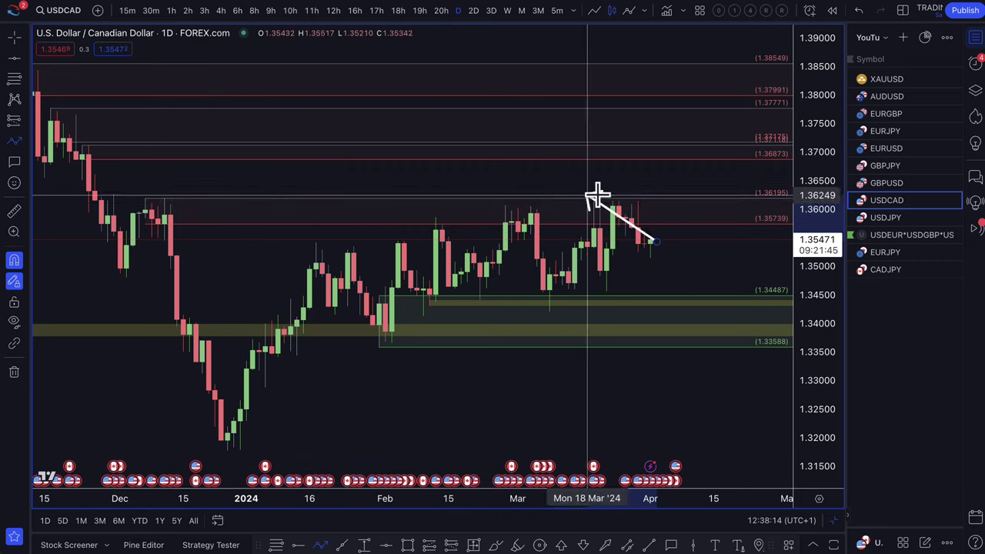
{"action": "left_click", "coordinate": [669, 177]}
{"action": "double_click", "coordinate": [698, 264]}
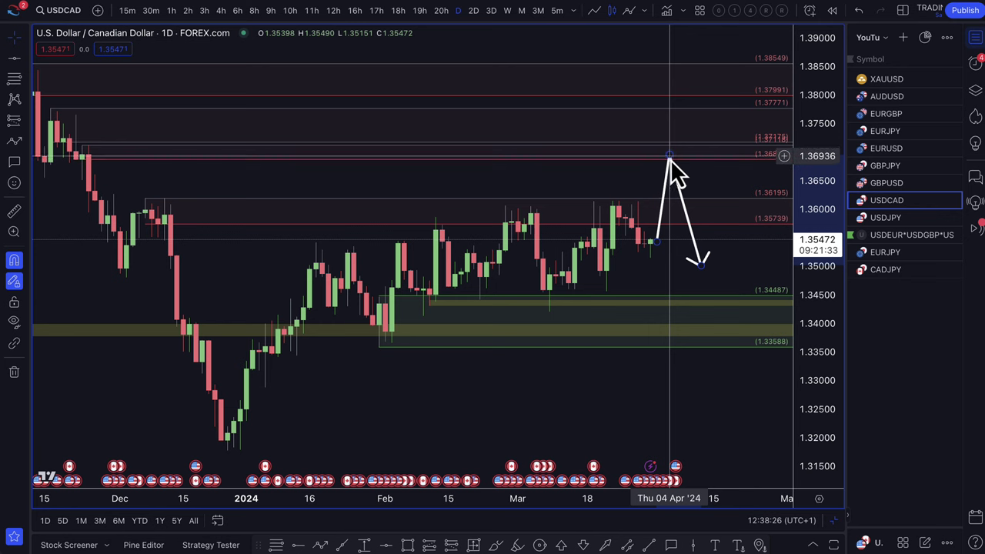
- Extend the USDCAD projection's arrow tip down to about 1.3455, just above the existing demand zone
{"action": "left_click", "coordinate": [666, 156]}
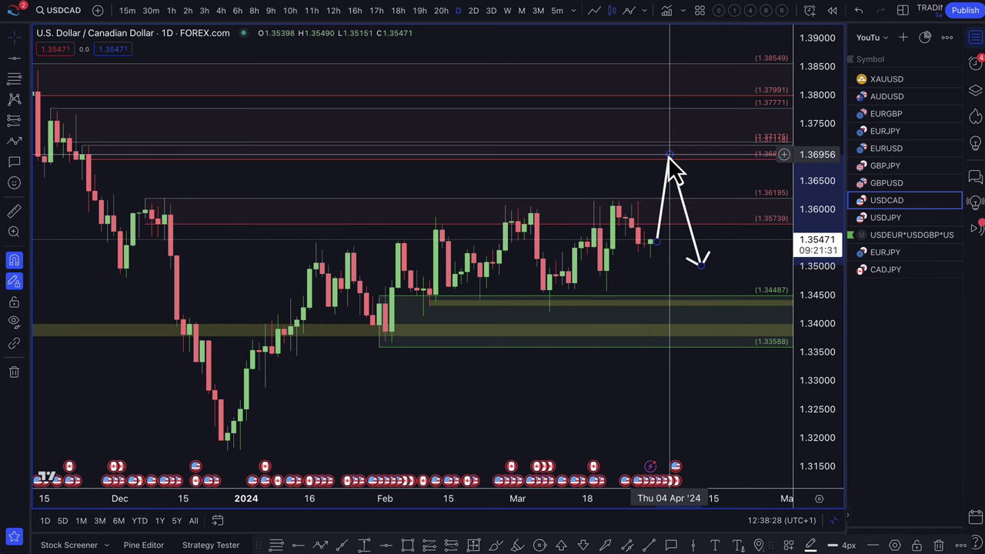
{"action": "scroll", "coordinate": [692, 192], "scroll_direction": "down", "scroll_amount": 2}
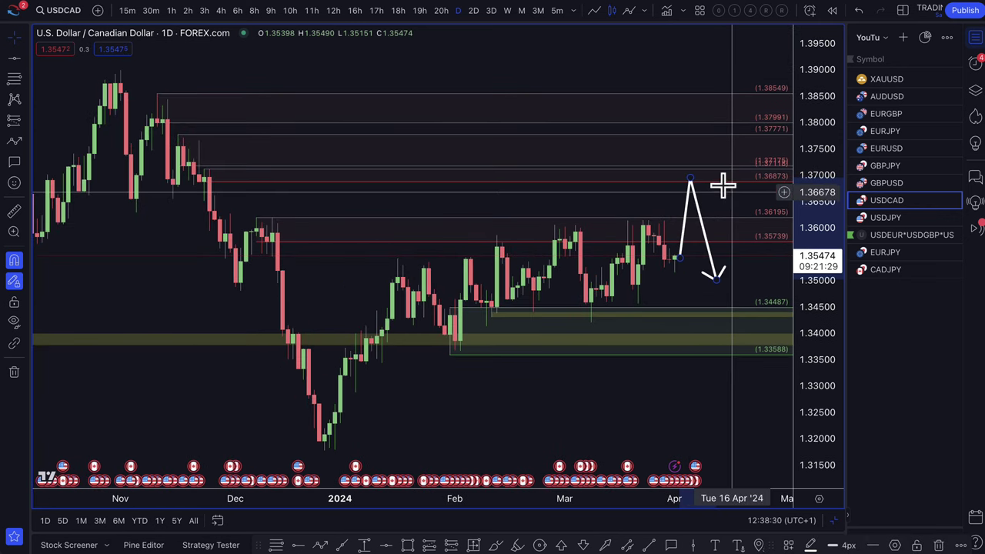
{"action": "left_click_drag", "start_coordinate": [716, 279], "coordinate": [720, 304]}
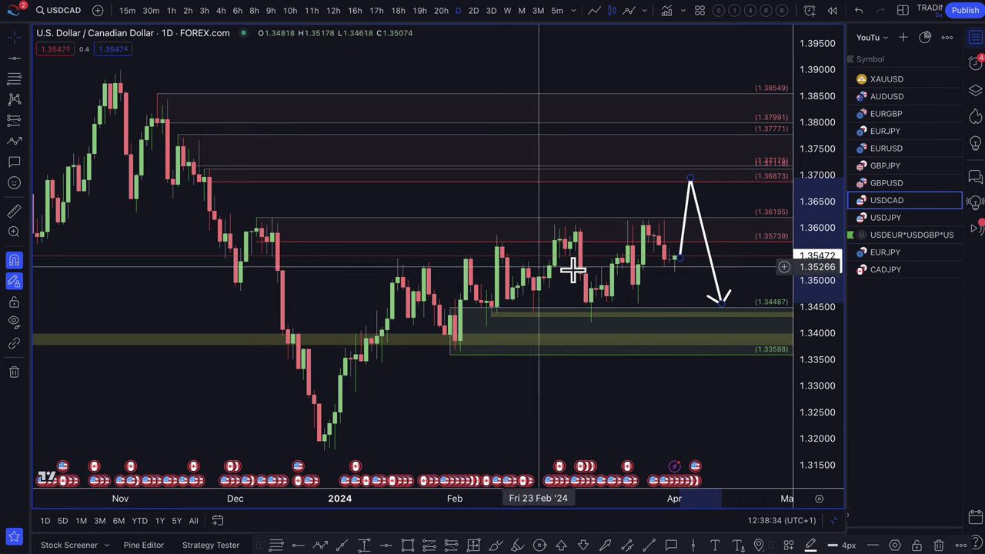
- Mark a USDCAD demand zone from 1.34911 to 1.34561 at the mid-March candles and move the projection's arrow tip into it
{"action": "scroll", "coordinate": [574, 271], "scroll_direction": "up", "scroll_amount": 4}
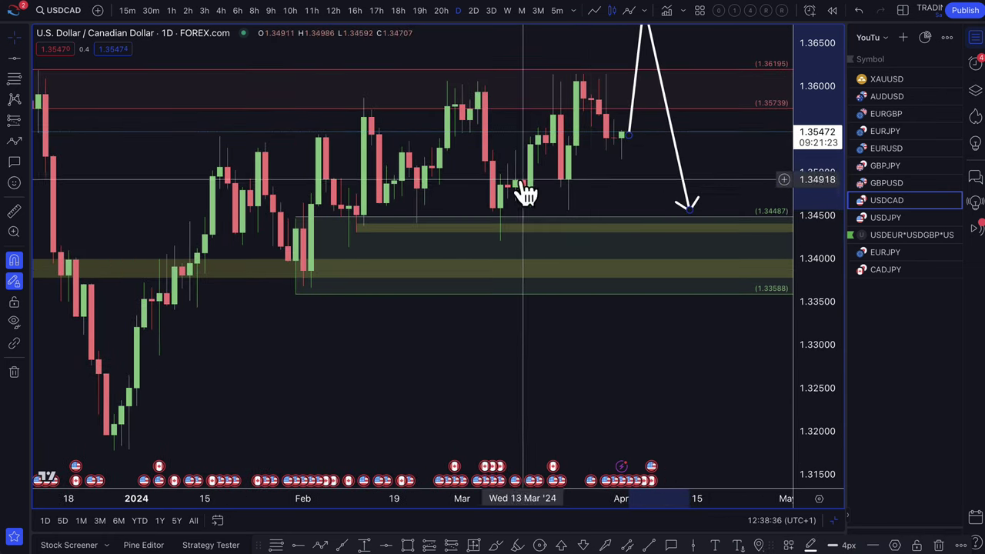
{"action": "left_click", "coordinate": [15, 78]}
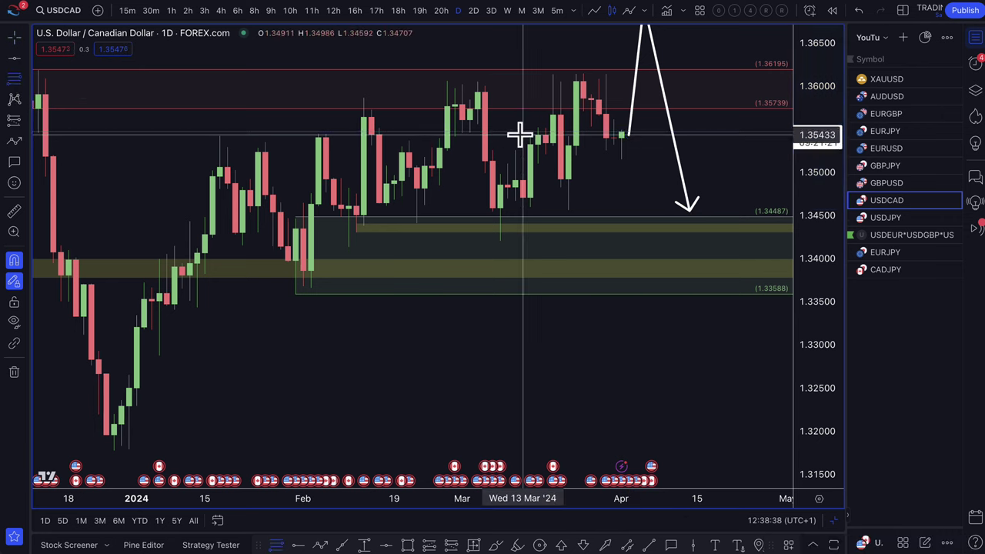
{"action": "left_click", "coordinate": [523, 189]}
{"action": "left_click", "coordinate": [566, 211]}
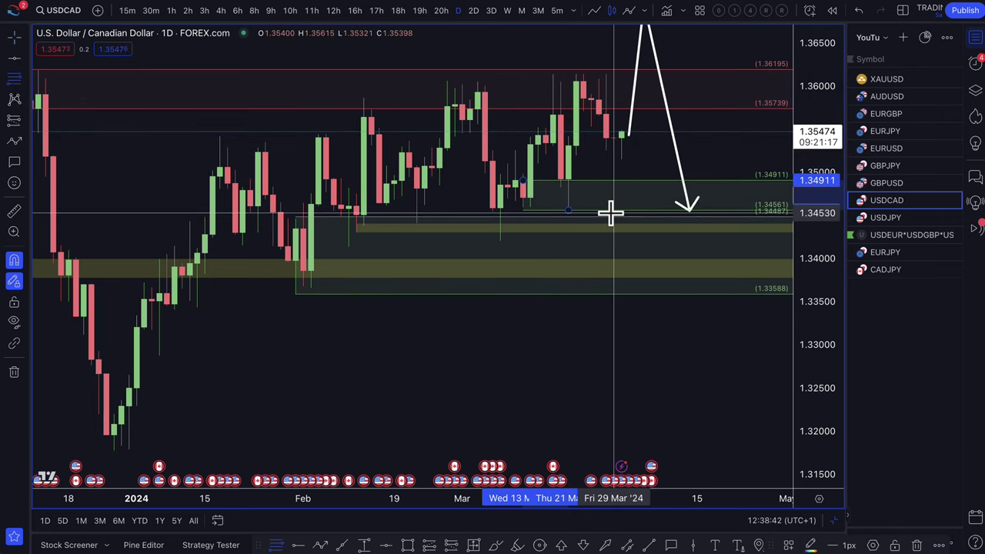
{"action": "left_click_drag", "start_coordinate": [687, 206], "coordinate": [645, 202]}
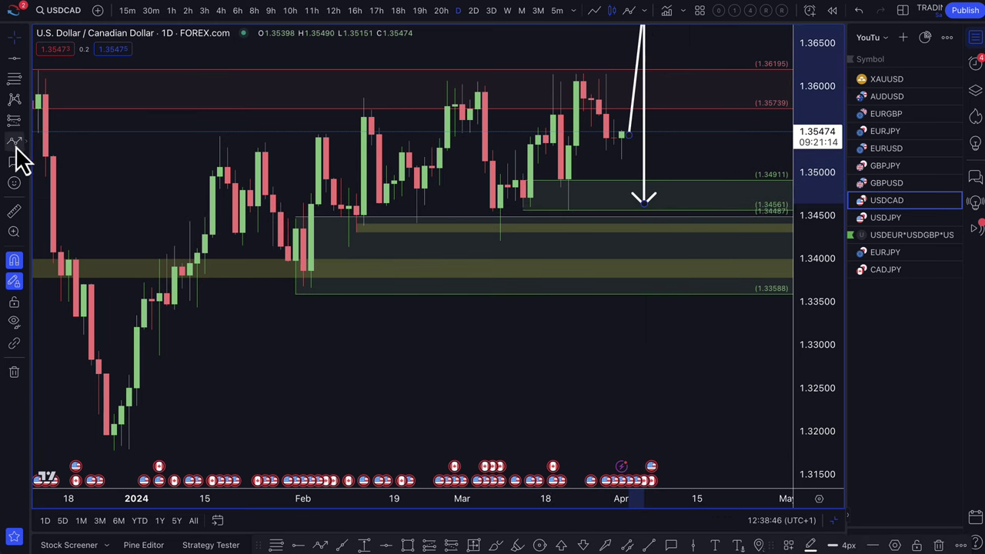
- Draw an arrow on USDCAD from the projection's tip near 1.3468 up to about 1.3540, and open the GBPUSD chart
{"action": "left_click", "coordinate": [644, 199]}
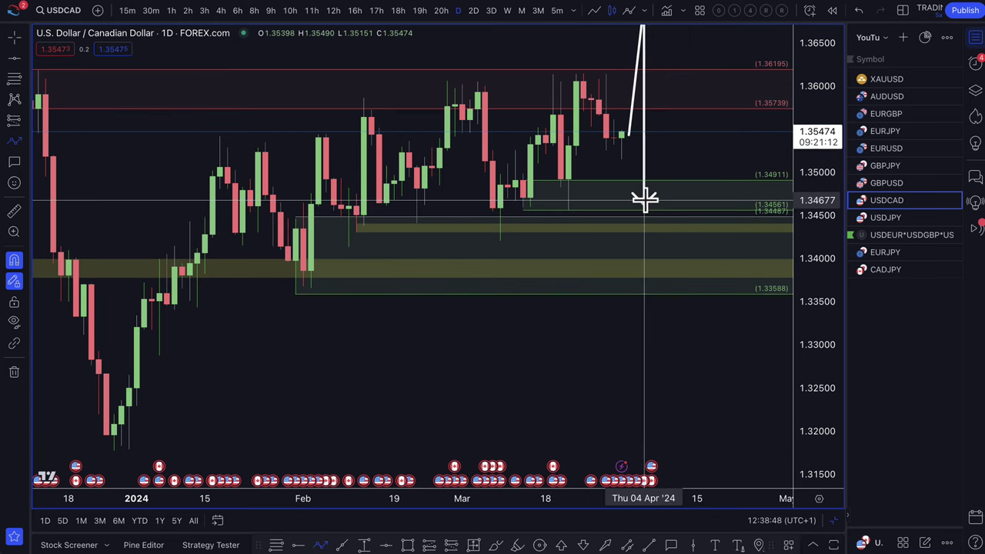
{"action": "left_click", "coordinate": [680, 138]}
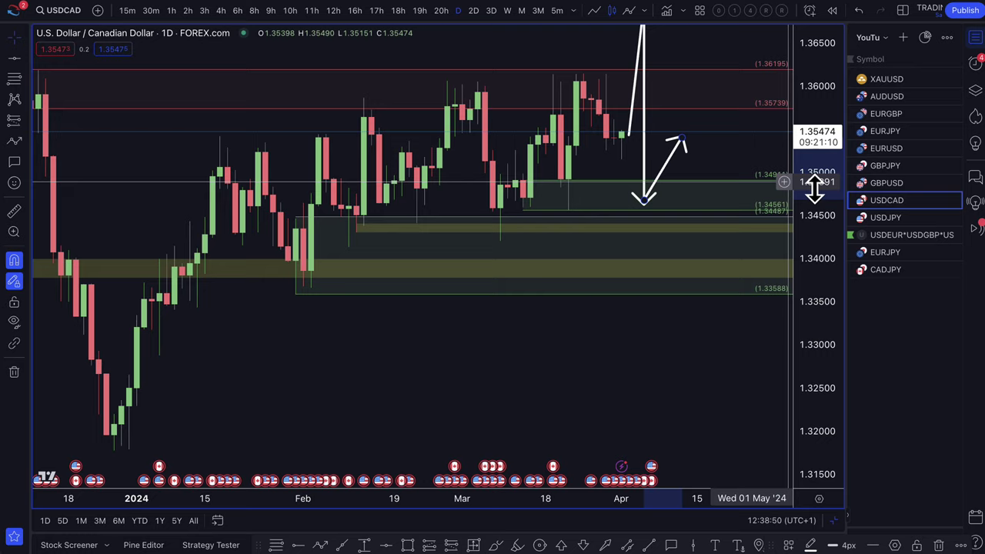
{"action": "left_click", "coordinate": [912, 185]}
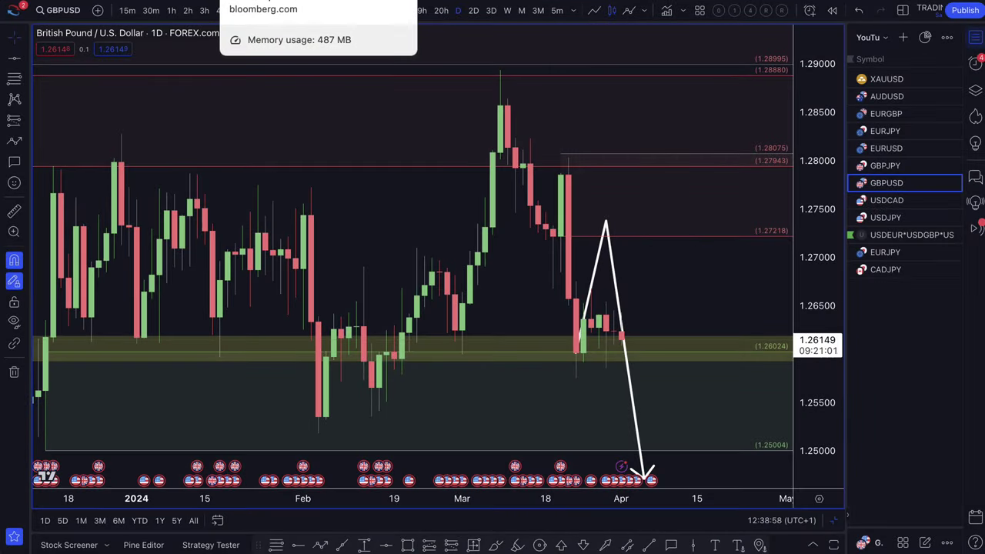
- Switch to the Bloomberg article on the BOE rate-cut bets and read its summary bullets, opening paragraphs and swaps chart
{"action": "left_click", "coordinate": [279, 3]}
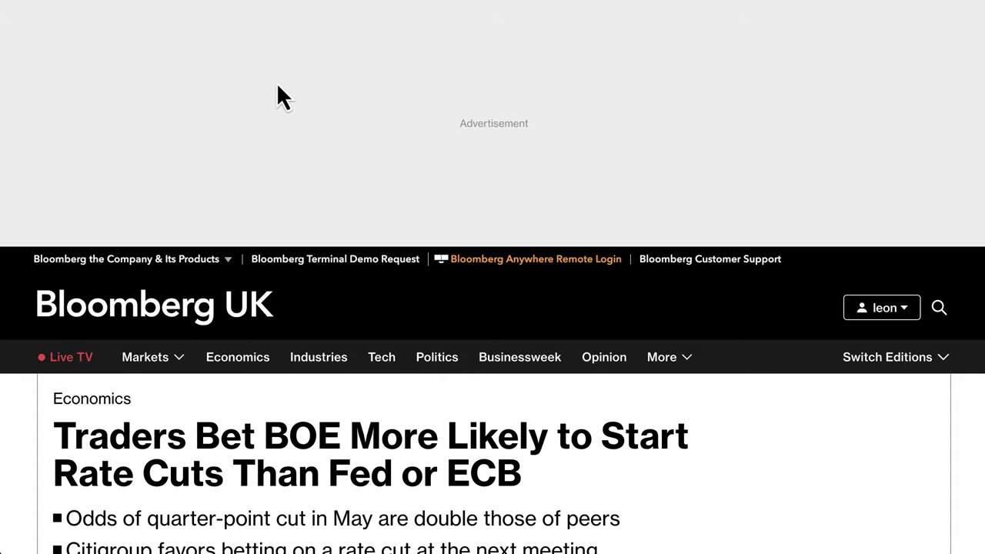
{"action": "scroll", "coordinate": [397, 292], "scroll_direction": "down", "scroll_amount": 4}
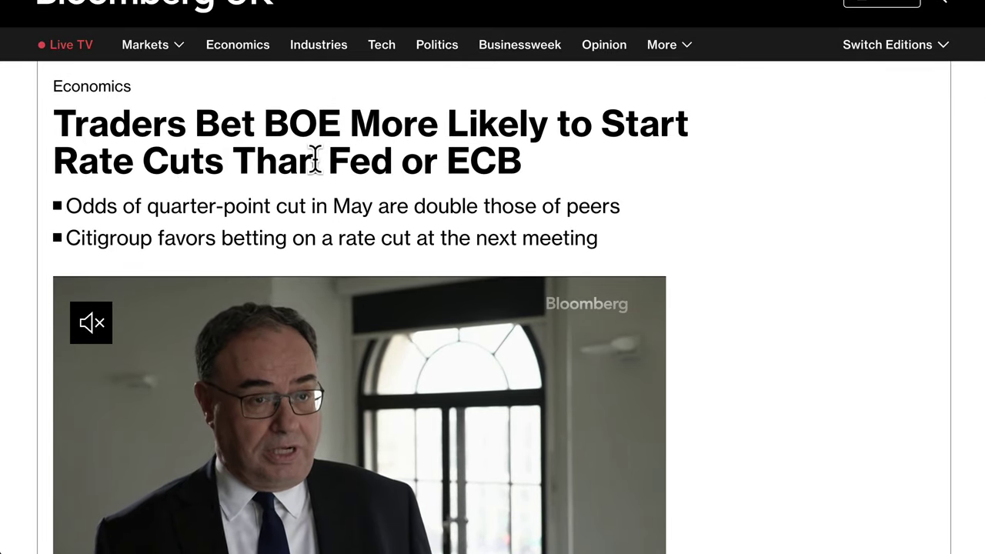
{"action": "scroll", "coordinate": [430, 176], "scroll_direction": "down", "scroll_amount": 1}
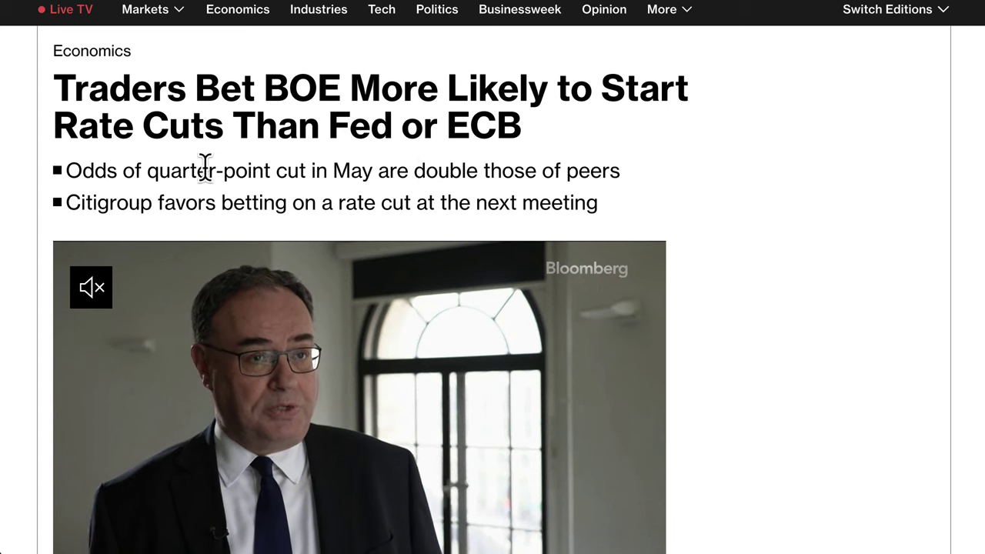
{"action": "left_click_drag", "start_coordinate": [106, 177], "coordinate": [616, 206]}
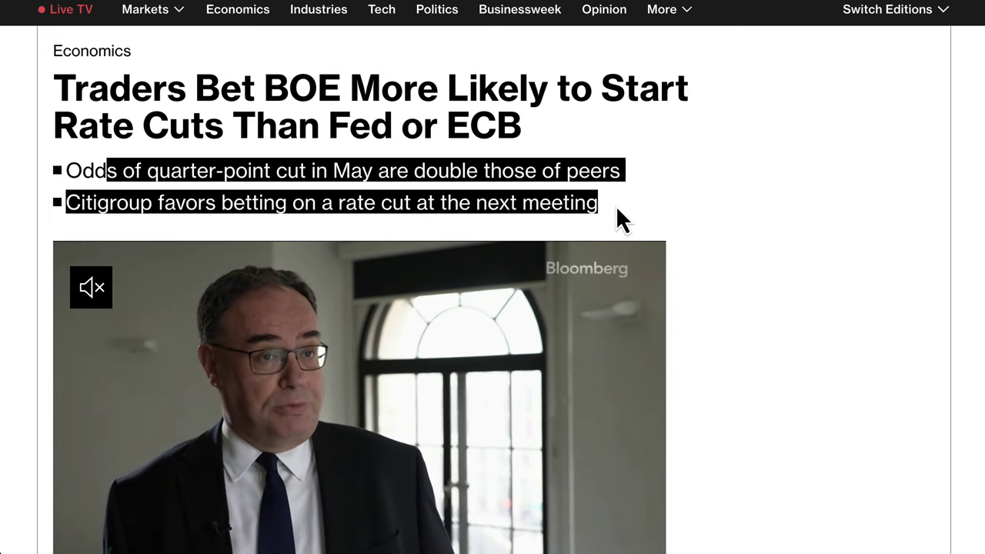
{"action": "scroll", "coordinate": [734, 235], "scroll_direction": "down", "scroll_amount": 5}
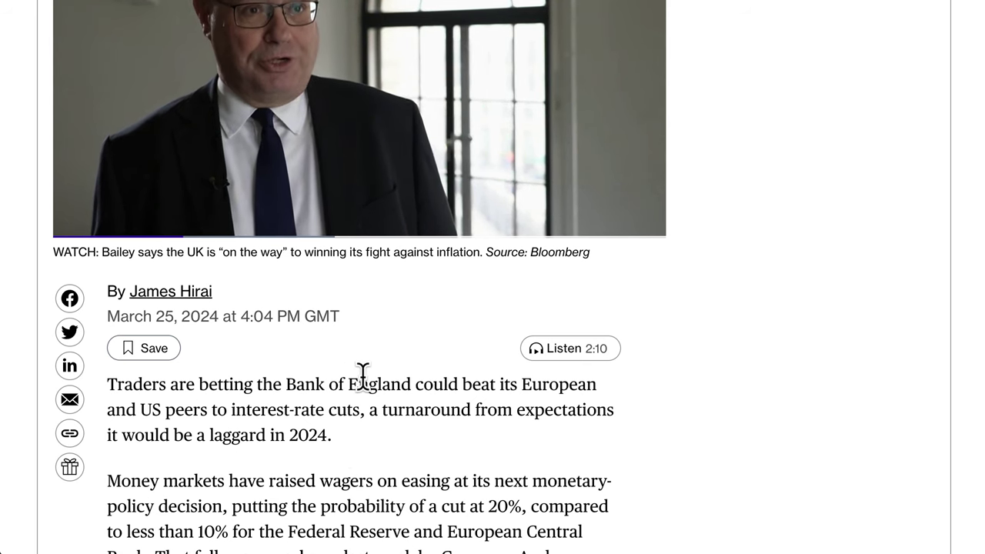
{"action": "scroll", "coordinate": [364, 379], "scroll_direction": "up", "scroll_amount": 2}
{"action": "scroll", "coordinate": [363, 379], "scroll_direction": "up", "scroll_amount": 4}
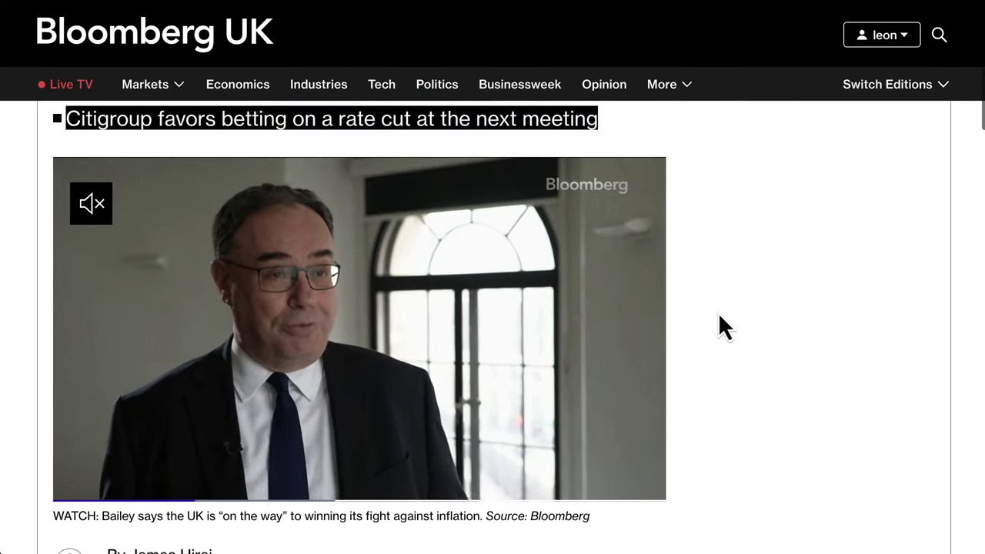
{"action": "scroll", "coordinate": [718, 313], "scroll_direction": "up", "scroll_amount": 2}
{"action": "right_click", "coordinate": [718, 312]}
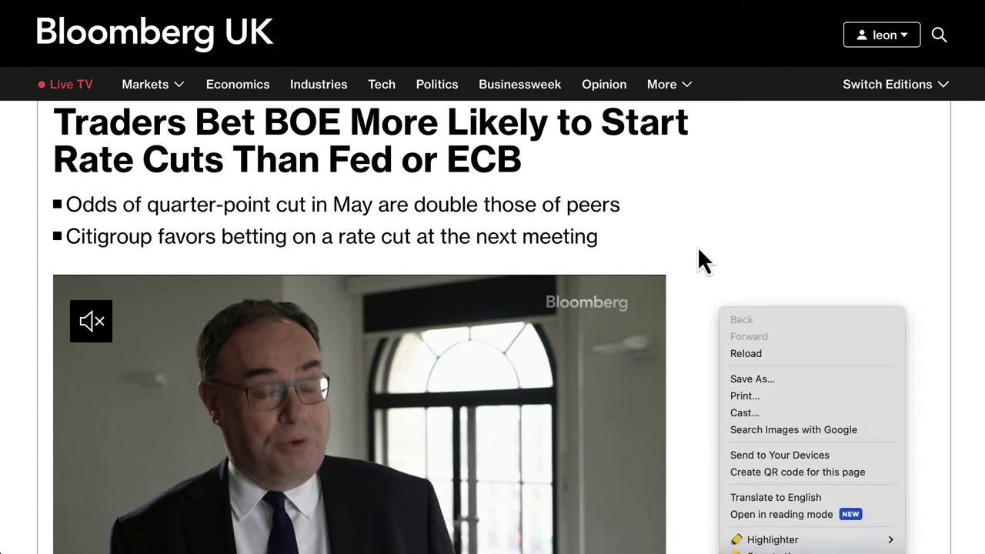
{"action": "left_click", "coordinate": [683, 238]}
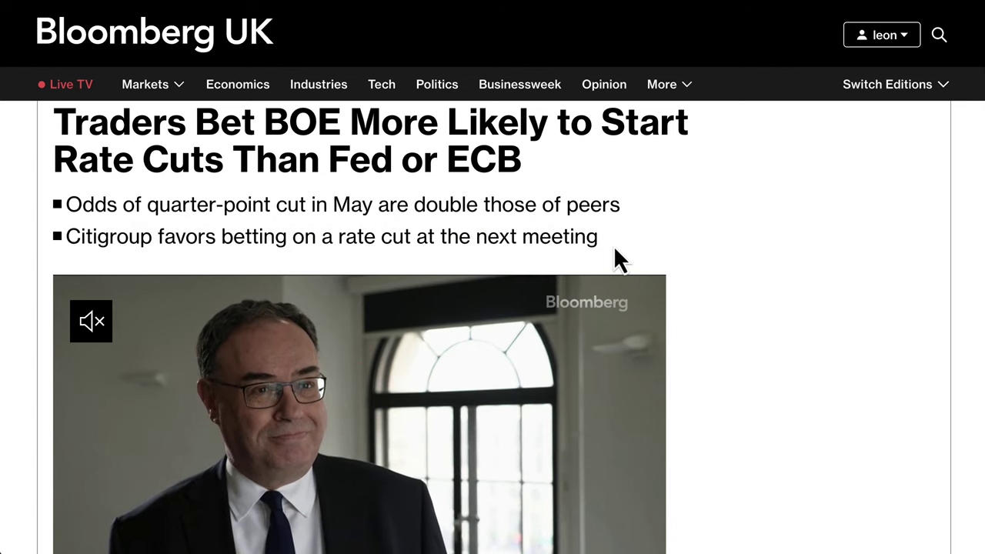
{"action": "scroll", "coordinate": [724, 222], "scroll_direction": "down", "scroll_amount": 10}
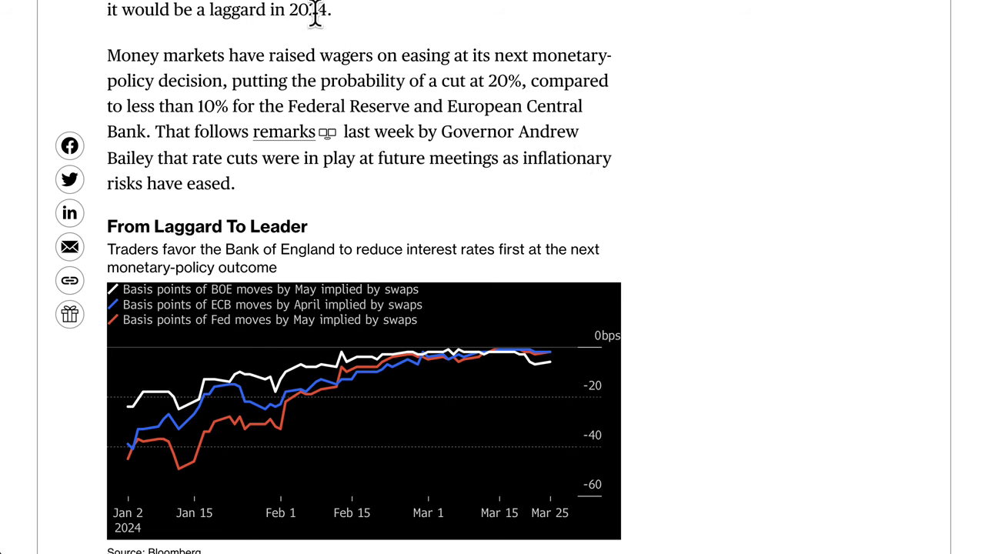
{"action": "scroll", "coordinate": [355, 159], "scroll_direction": "up", "scroll_amount": 8}
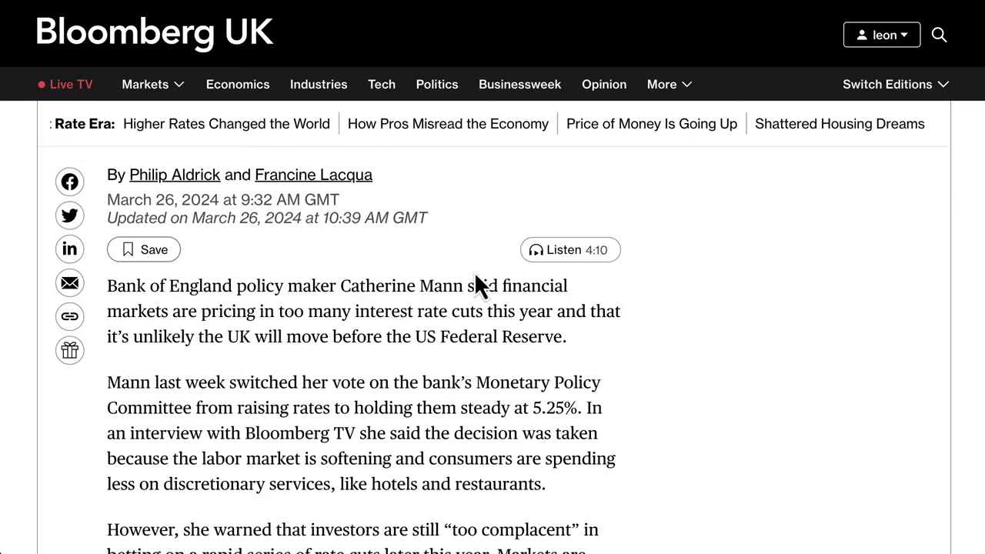
- Read the Bloomberg article on markets pricing too many UK rate cuts, highlighting both summary bullets below the headline
{"action": "scroll", "coordinate": [475, 303], "scroll_direction": "up", "scroll_amount": 7}
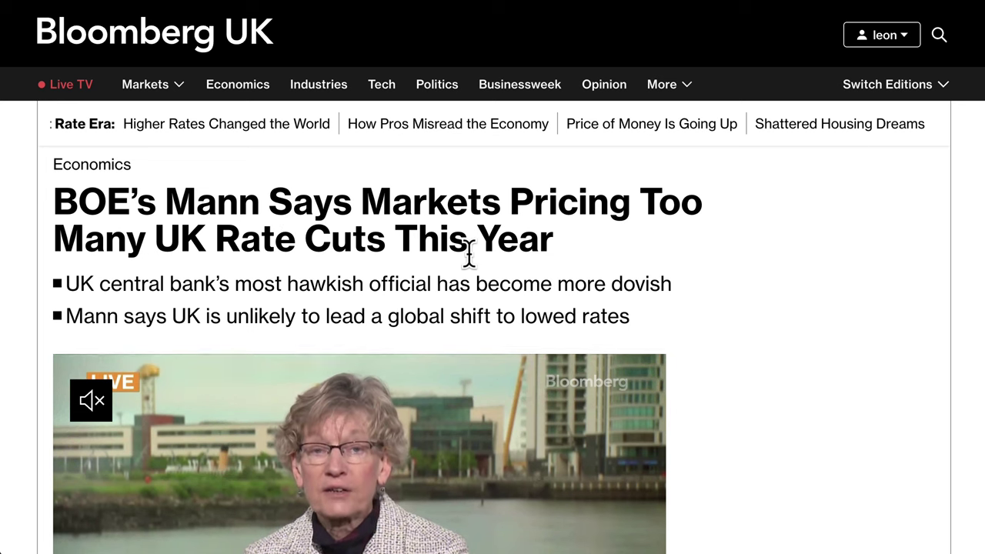
{"action": "scroll", "coordinate": [718, 392], "scroll_direction": "down", "scroll_amount": 2}
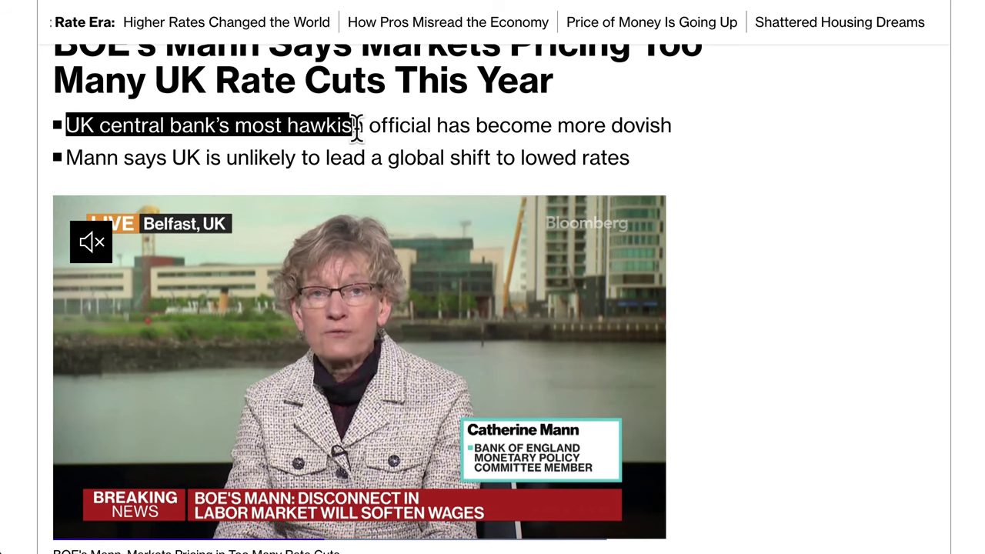
{"action": "left_click_drag", "start_coordinate": [464, 133], "coordinate": [573, 151]}
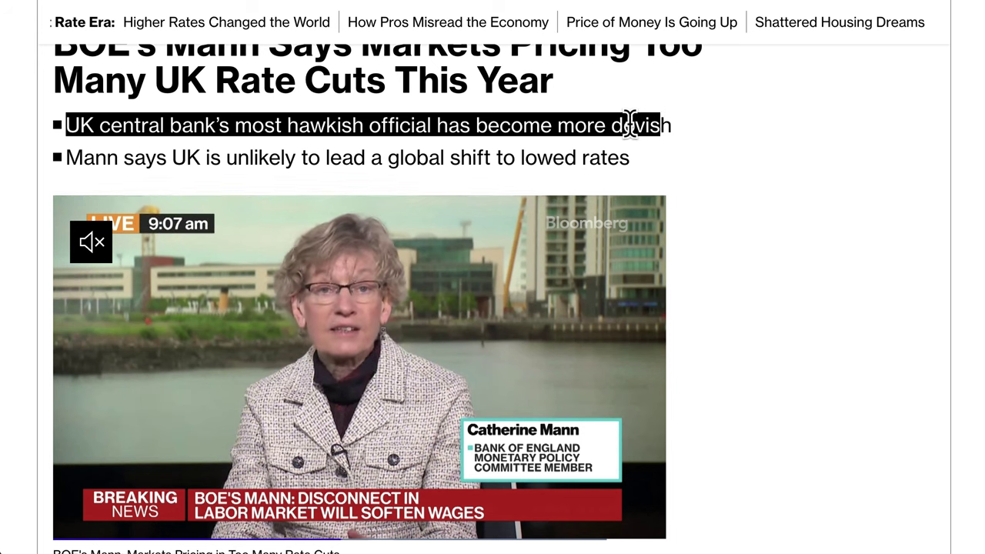
{"action": "left_click_drag", "start_coordinate": [630, 125], "coordinate": [213, 162]}
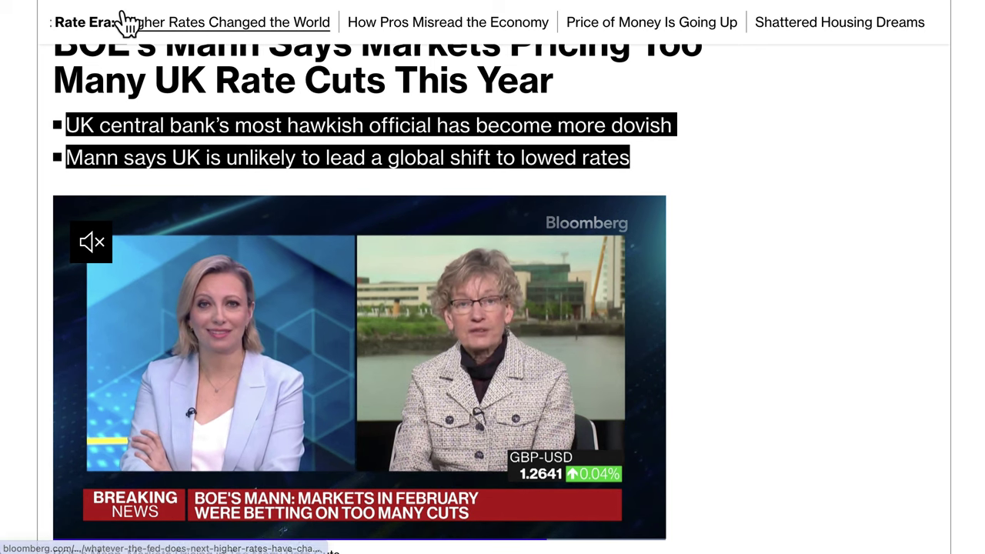
- Return to the GBPUSD chart in TradingView and reshape the projection arrow to fall from the latest candle to about 1.2430
{"action": "left_click", "coordinate": [93, 1]}
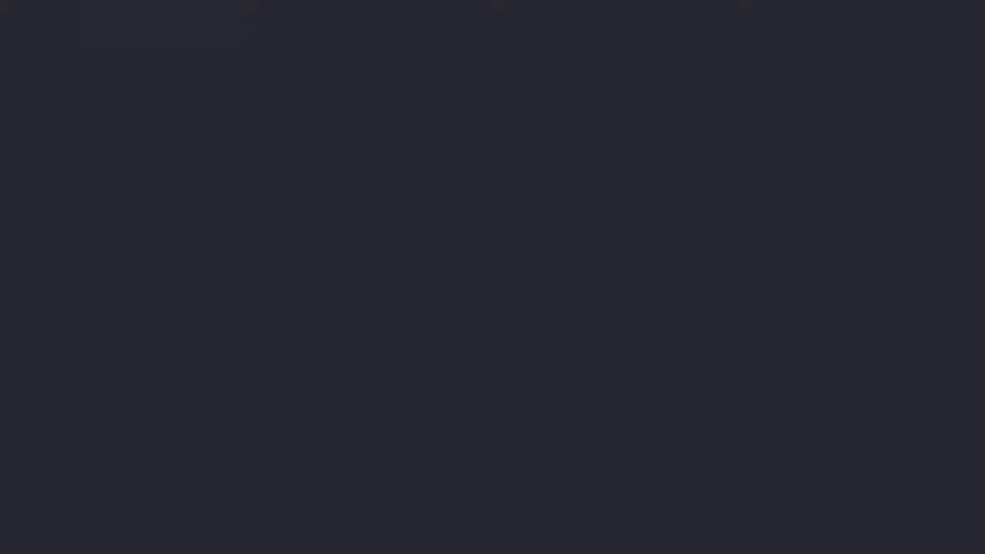
{"action": "scroll", "coordinate": [680, 344], "scroll_direction": "down", "scroll_amount": 5}
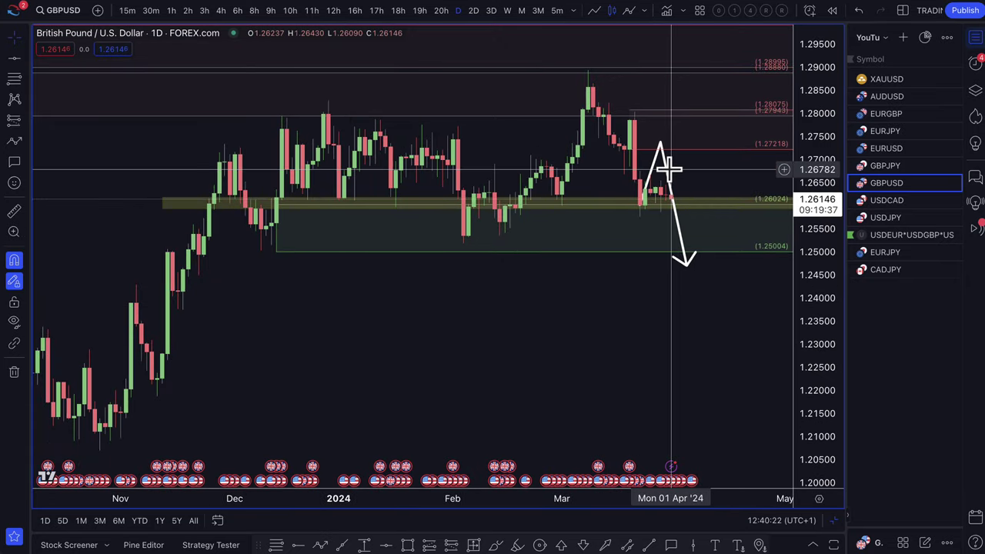
{"action": "mouse_move", "coordinate": [691, 171]}
{"action": "left_mouse_down"}
{"action": "mouse_move", "coordinate": [701, 173]}
{"action": "mouse_move", "coordinate": [692, 152]}
{"action": "mouse_move", "coordinate": [691, 230]}
{"action": "left_mouse_up"}
{"action": "left_click_drag", "start_coordinate": [717, 264], "coordinate": [719, 283]}
{"action": "left_click_drag", "start_coordinate": [692, 229], "coordinate": [693, 239]}
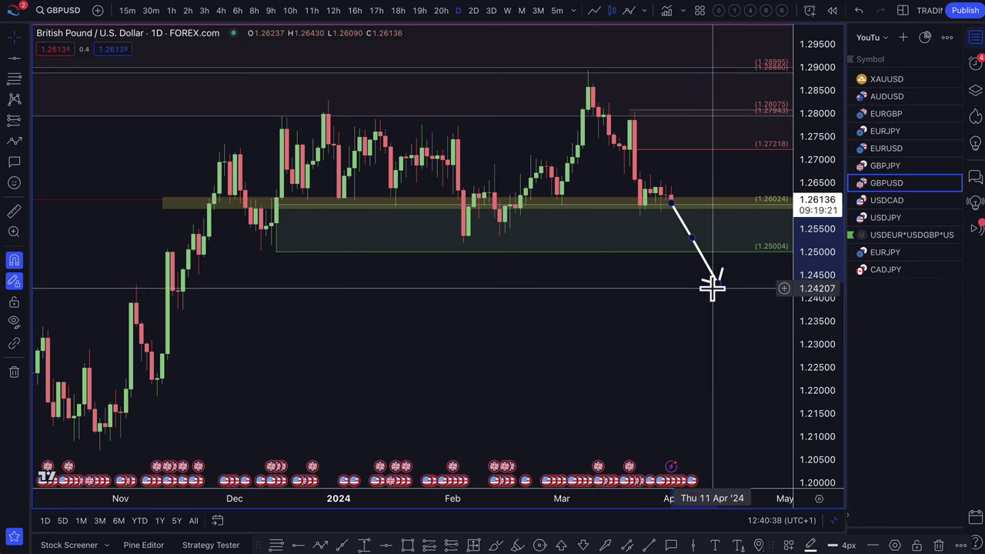
- Redirect the GBPUSD arrow down to about 1.2500 and up to about 1.2680, and stretch the demand zone's lower corner to the late-November candles
{"action": "left_click_drag", "start_coordinate": [718, 283], "coordinate": [717, 168]}
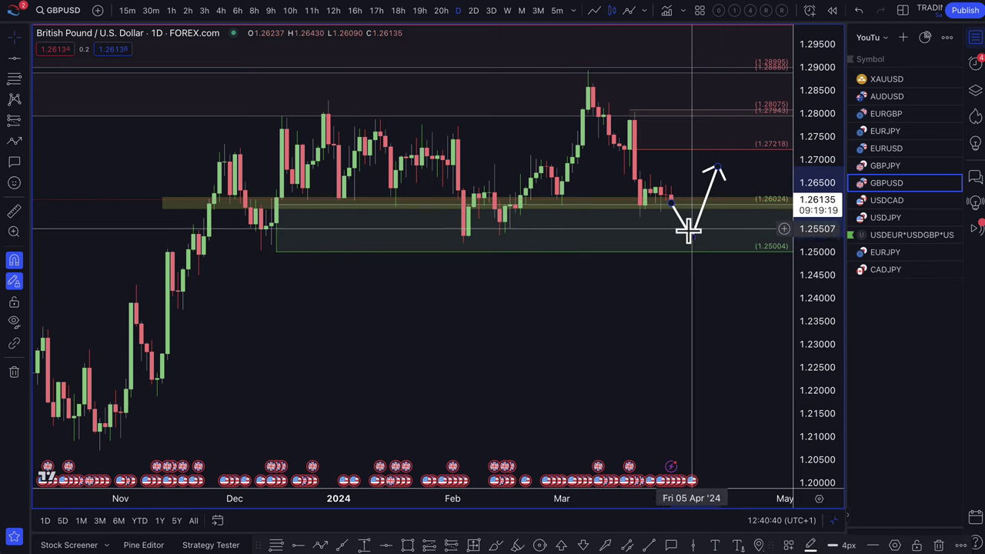
{"action": "left_click_drag", "start_coordinate": [692, 237], "coordinate": [693, 251]}
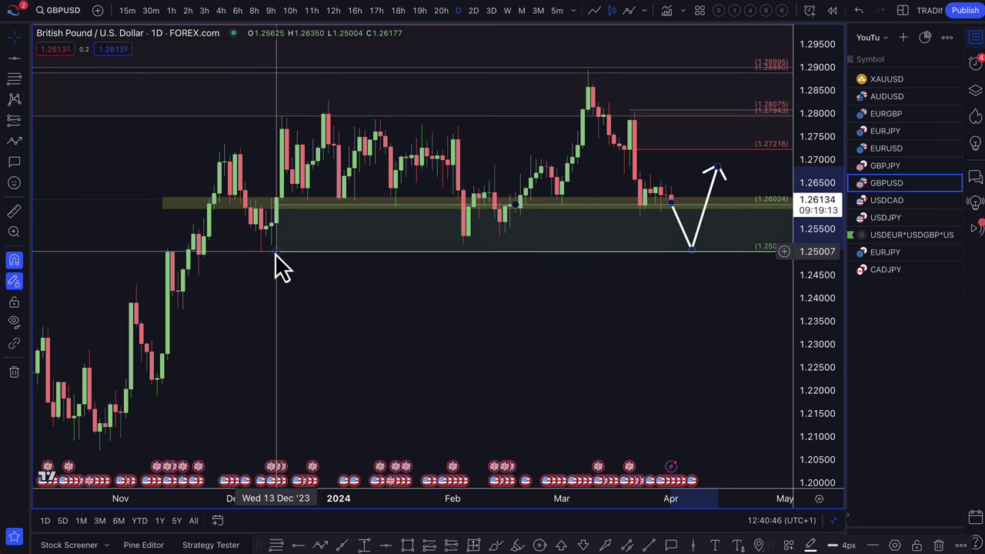
{"action": "left_click_drag", "start_coordinate": [276, 253], "coordinate": [198, 281]}
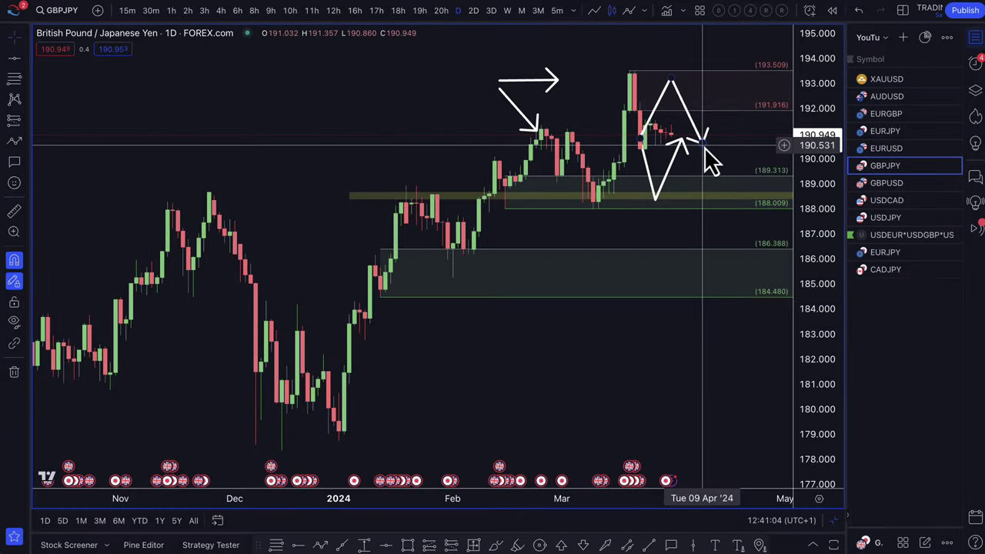
- On GBPJPY, delete the old diamond-shaped projection paths and draw an arrow from the latest candle down to about 188.3
{"action": "left_click_drag", "start_coordinate": [705, 148], "coordinate": [719, 175]}
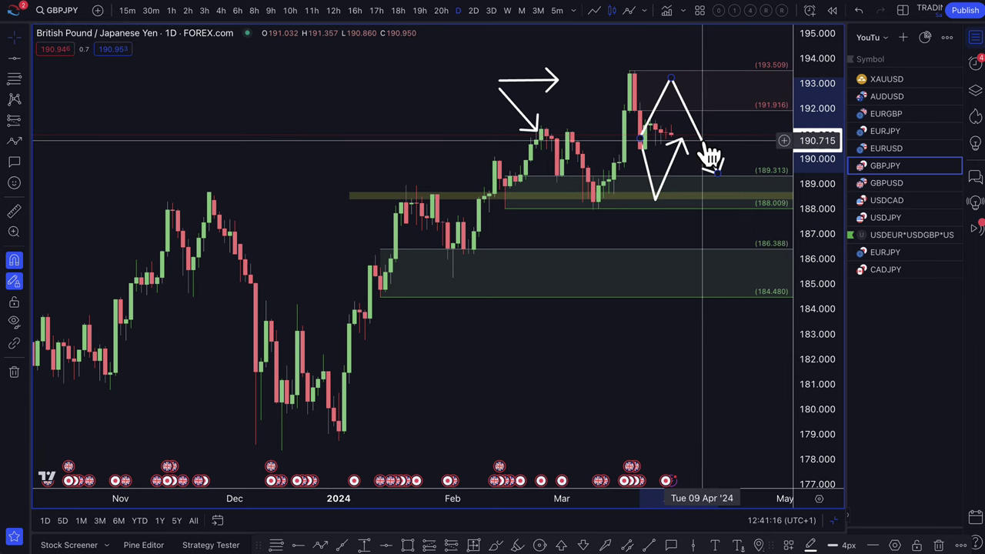
{"action": "key", "text": "Delete"}
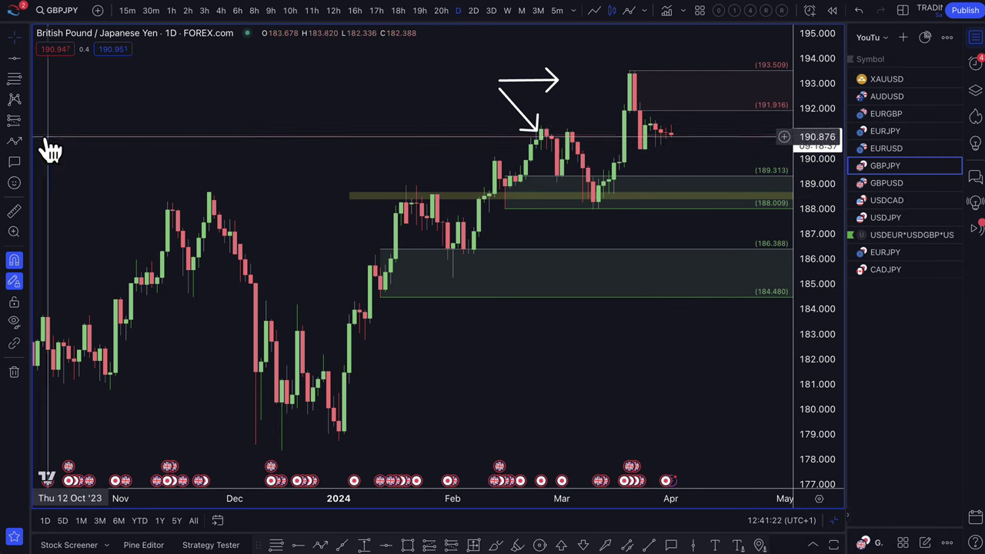
{"action": "left_click", "coordinate": [15, 142]}
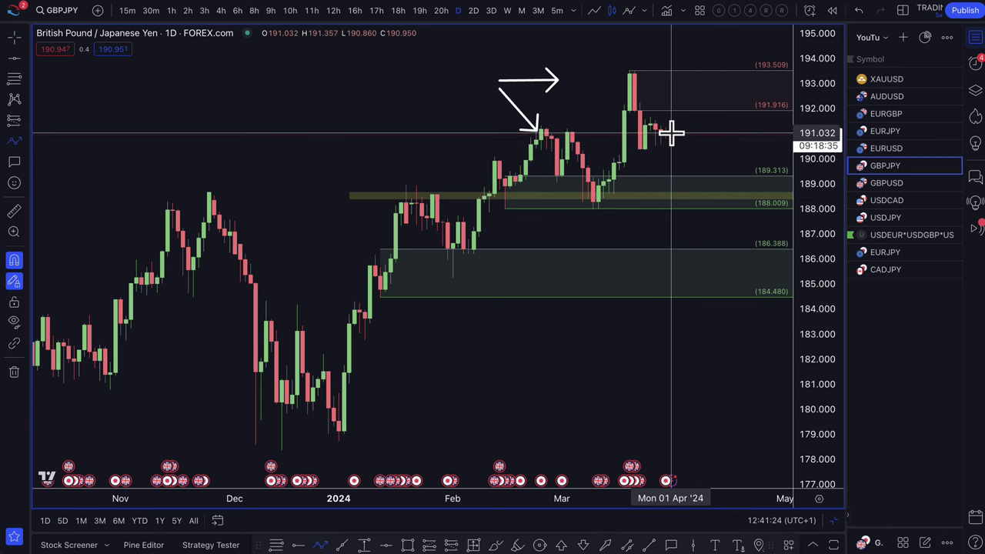
{"action": "left_click_drag", "start_coordinate": [672, 133], "coordinate": [697, 202]}
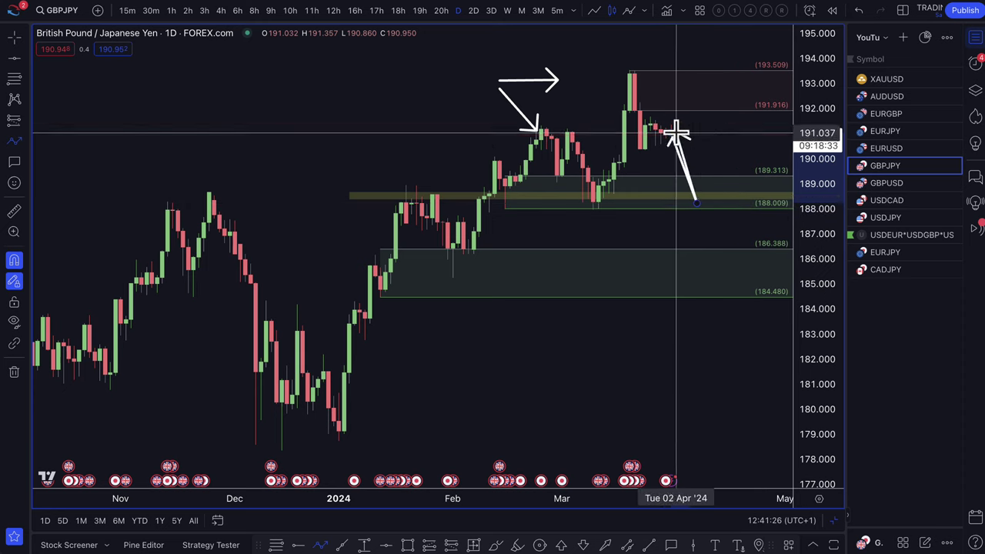
- Draw a second GBPJPY arrow path from the latest candle up to about 192.8, then down to about 188.2
{"action": "left_click", "coordinate": [14, 143]}
{"action": "left_click_drag", "start_coordinate": [670, 137], "coordinate": [695, 90]}
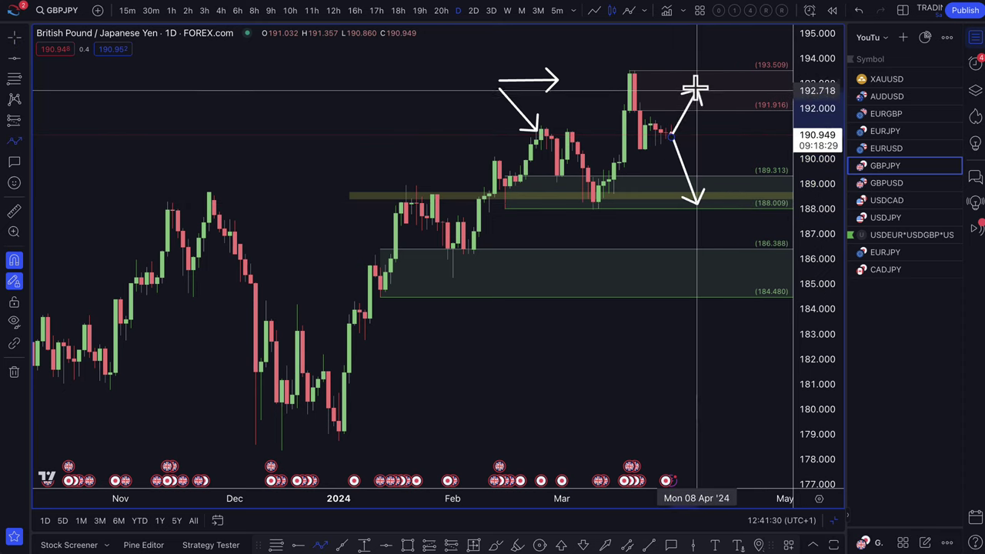
{"action": "double_click", "coordinate": [739, 204]}
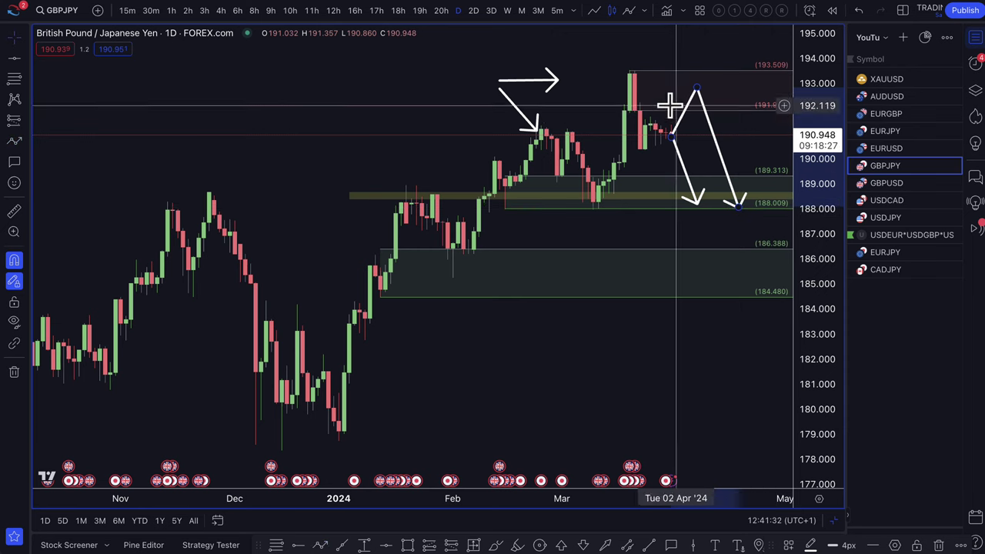
- Delete the two old arrows above the February candles on GBPJPY and draw an arrow from about 188.4 up to about 192.2
{"action": "left_click", "coordinate": [551, 91]}
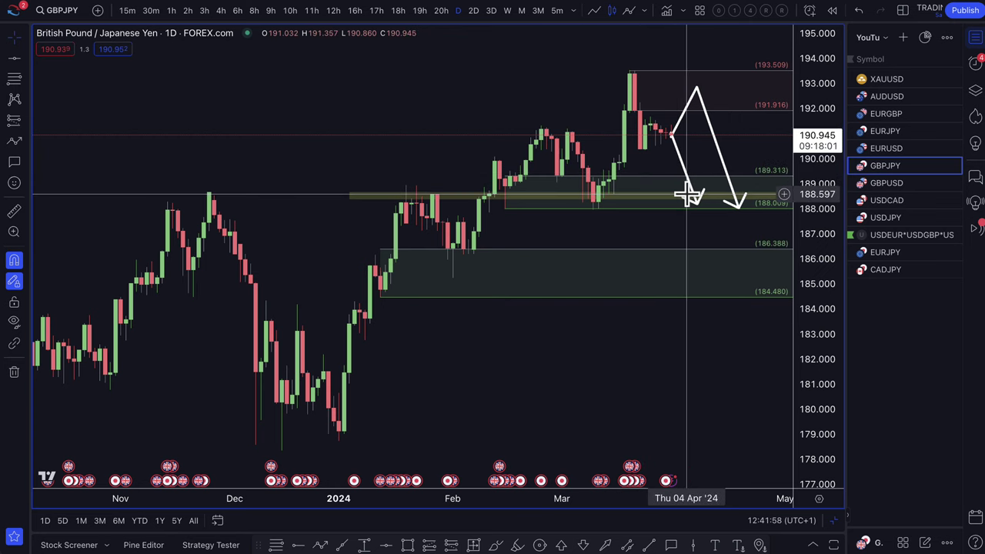
{"action": "scroll", "coordinate": [687, 194], "scroll_direction": "right", "scroll_amount": 5}
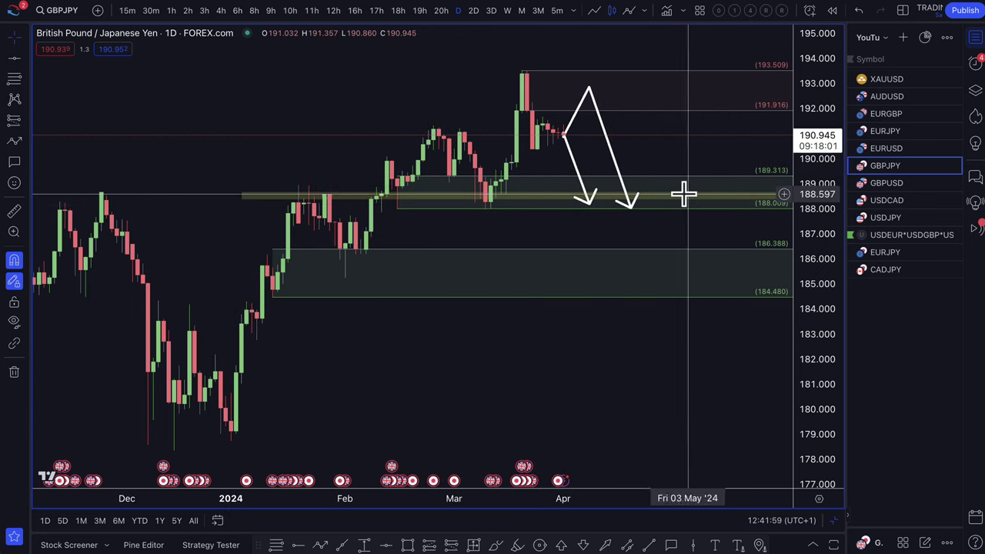
{"action": "left_click", "coordinate": [14, 142]}
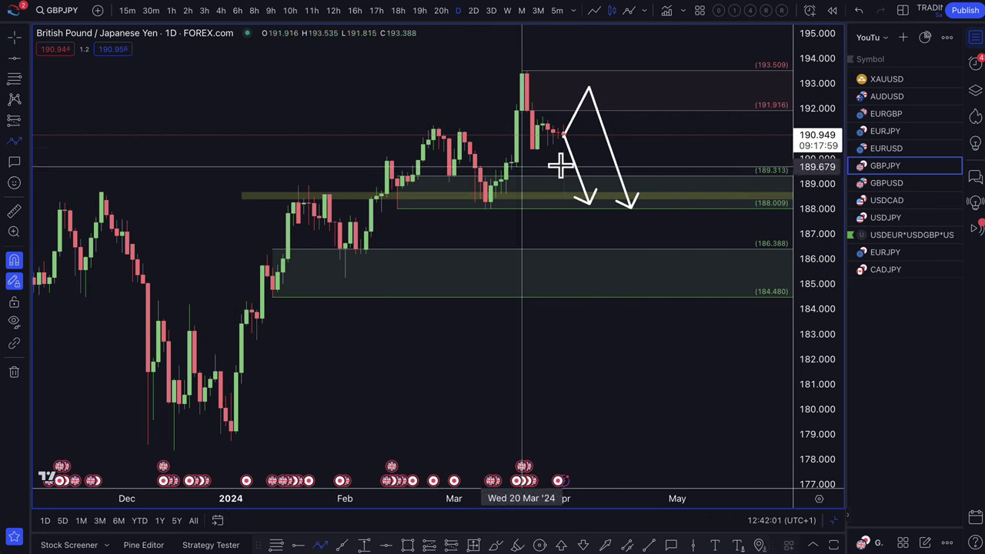
{"action": "left_click", "coordinate": [640, 199]}
{"action": "double_click", "coordinate": [703, 104]}
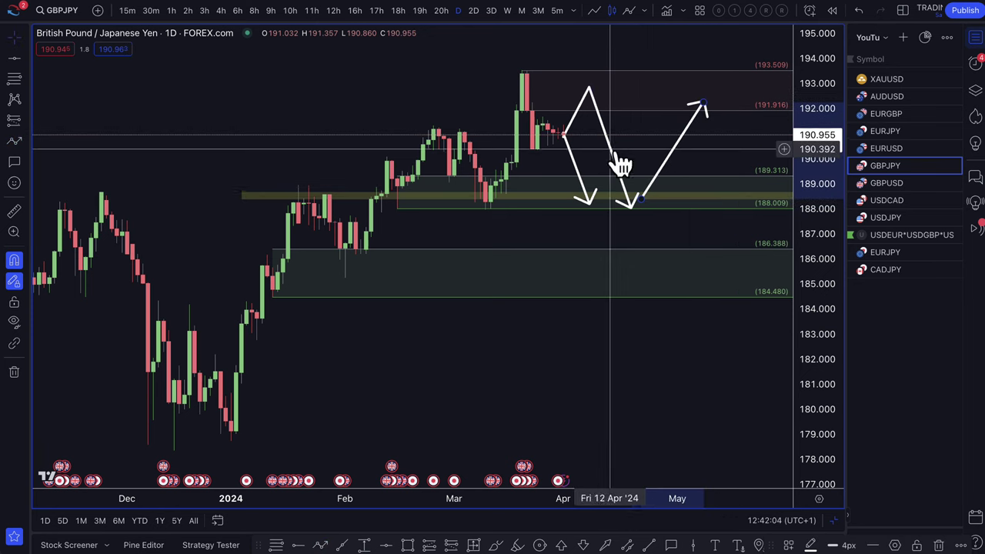
- Extend the start of GBPJPY's yellow zone near 188.7 back to about the beginning of November
{"action": "scroll", "coordinate": [639, 185], "scroll_direction": "down", "scroll_amount": 3}
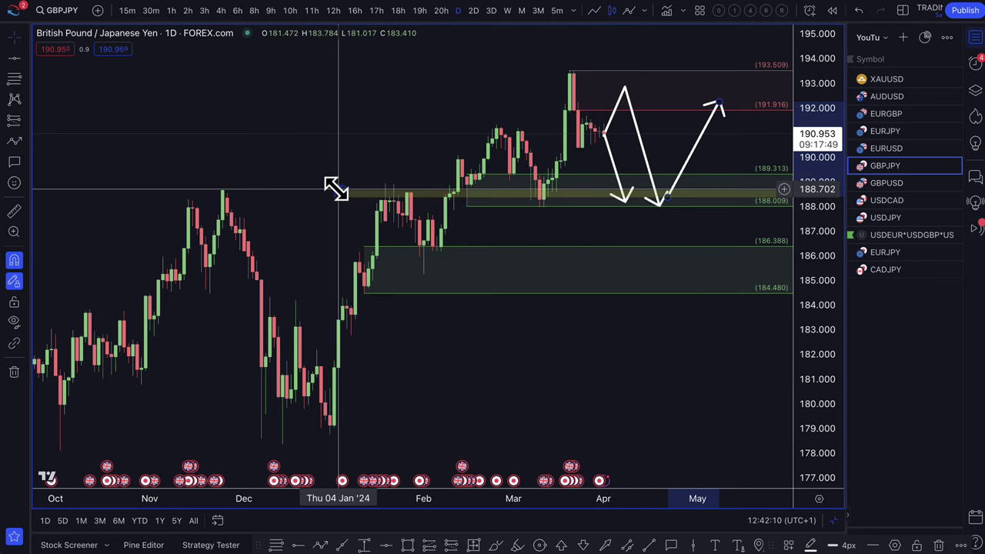
{"action": "left_click_drag", "start_coordinate": [334, 190], "coordinate": [145, 187]}
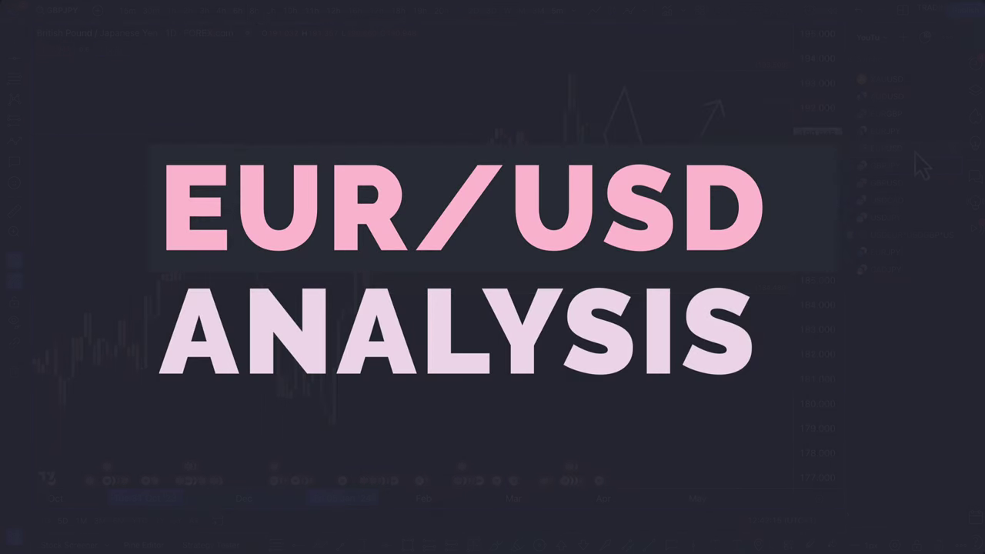
- Open the EURUSD chart and delete its green zone between 1.07963 and 1.08369, the yellow band inside it and the old upward arrow
{"action": "left_click", "coordinate": [914, 151]}
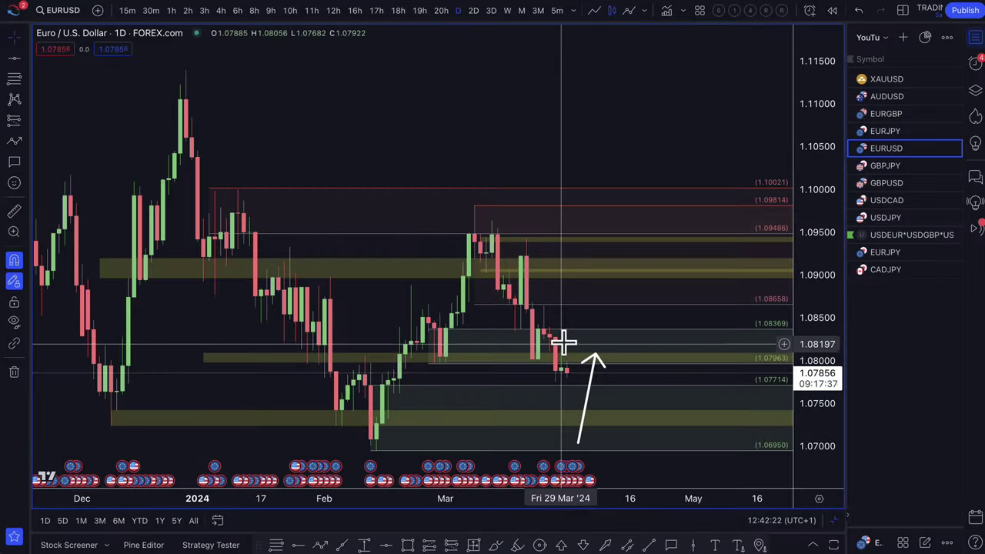
{"action": "left_click_drag", "start_coordinate": [571, 332], "coordinate": [609, 353]}
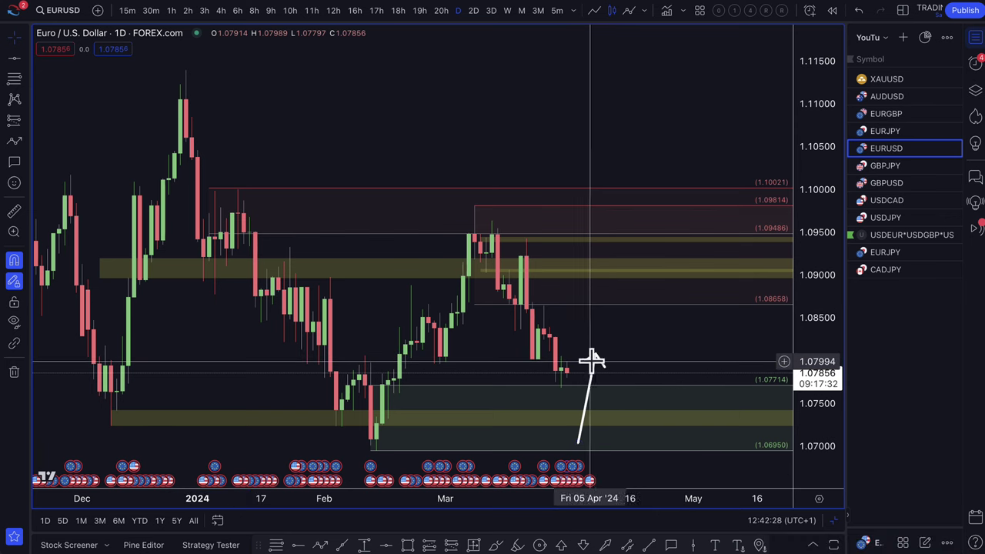
{"action": "left_click", "coordinate": [595, 360]}
{"action": "key", "text": "Delete"}
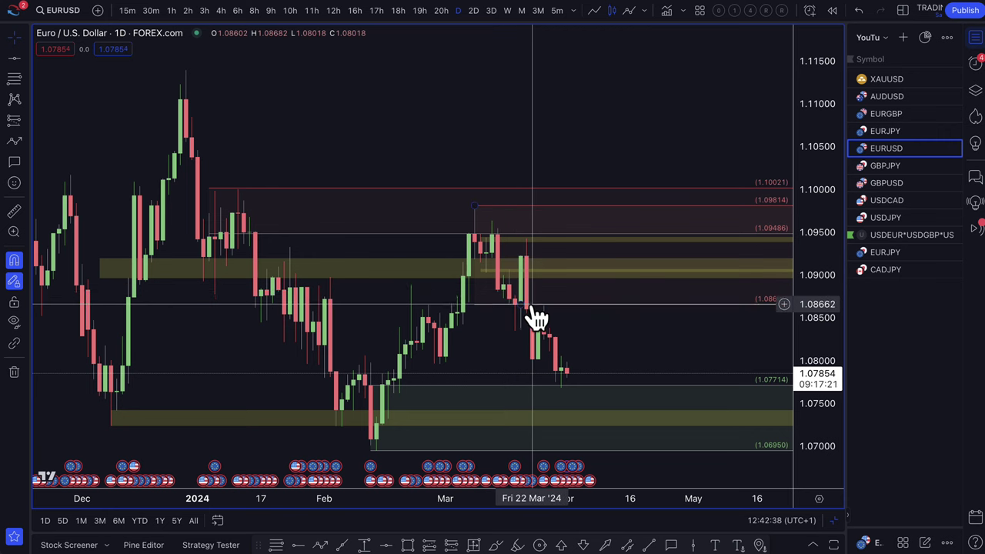
- Move EURUSD's red zone near 1.09 to span 1.08018 to 1.08644 from late March, and delete the two yellow bands around 1.09
{"action": "left_click_drag", "start_coordinate": [522, 304], "coordinate": [532, 359]}
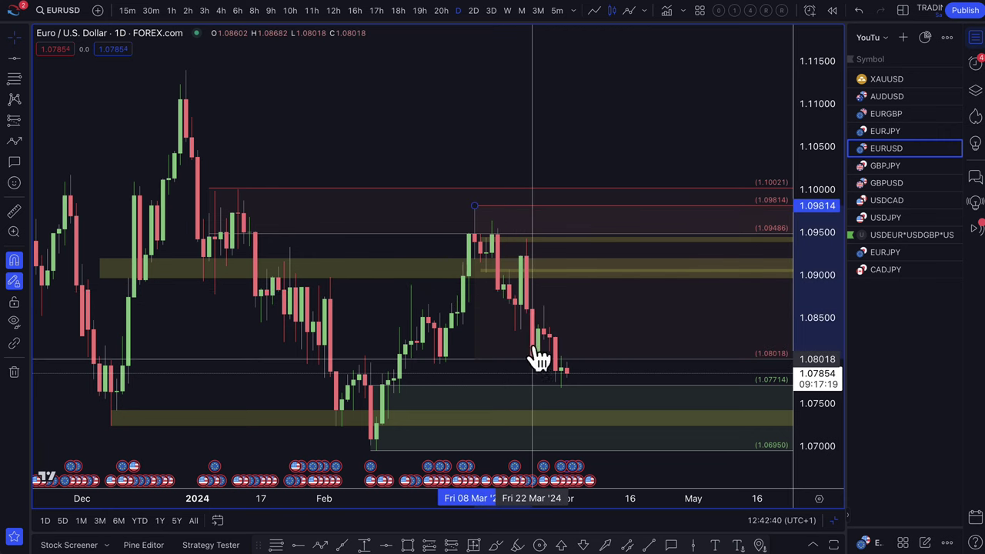
{"action": "left_click_drag", "start_coordinate": [474, 207], "coordinate": [543, 305]}
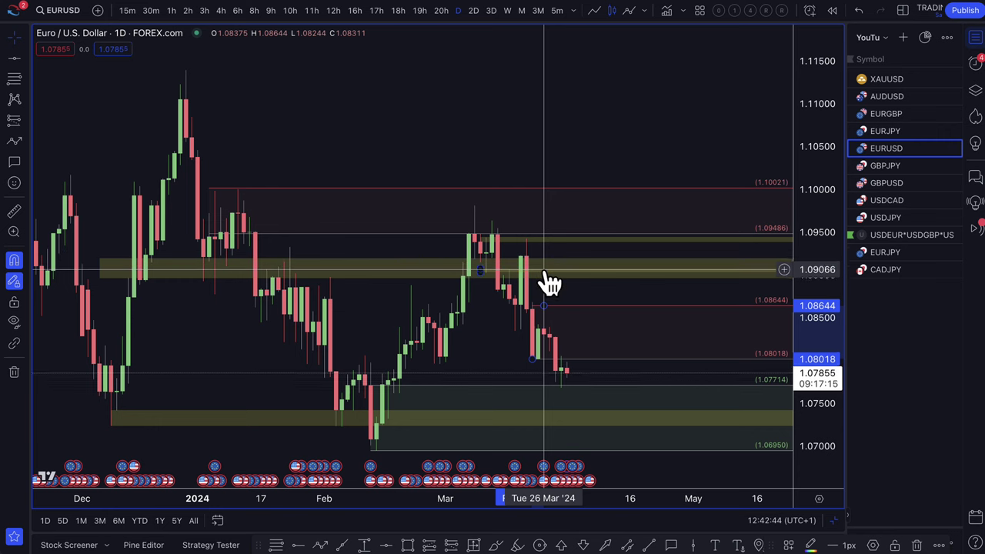
{"action": "key", "text": "Escape"}
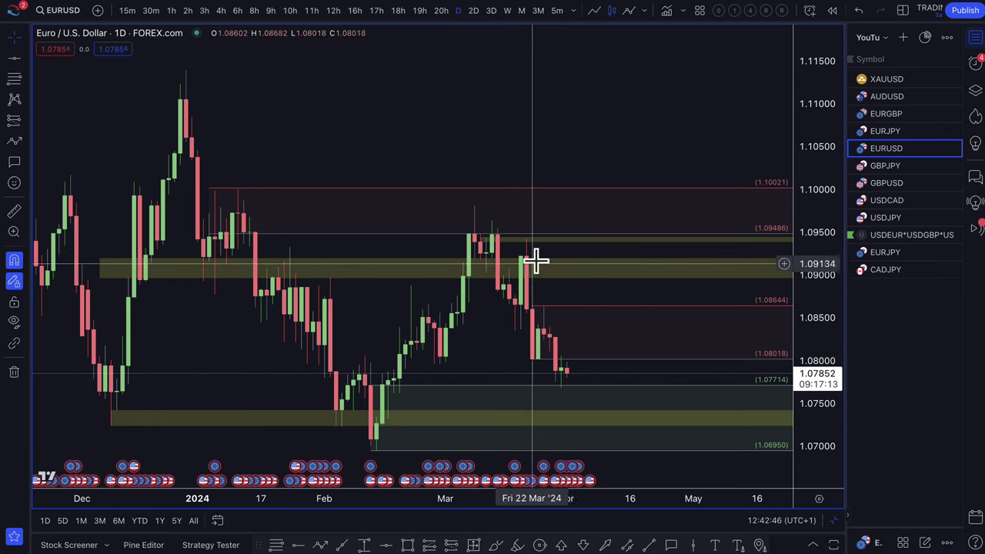
{"action": "key", "text": "Delete"}
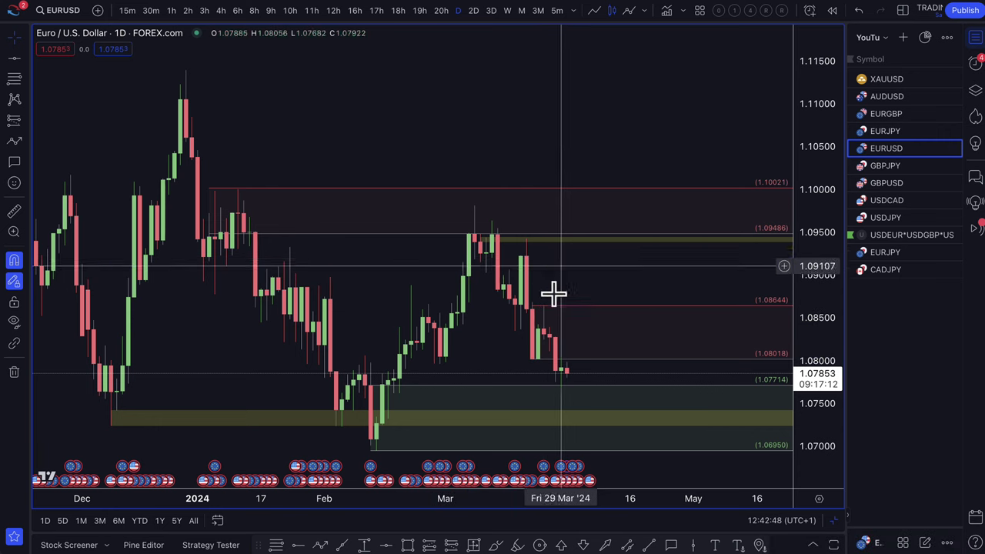
- Draw a EURUSD arrow path from the latest candle up to about 1.086, then down to about 1.077
{"action": "left_click", "coordinate": [14, 144]}
{"action": "left_click", "coordinate": [567, 370]}
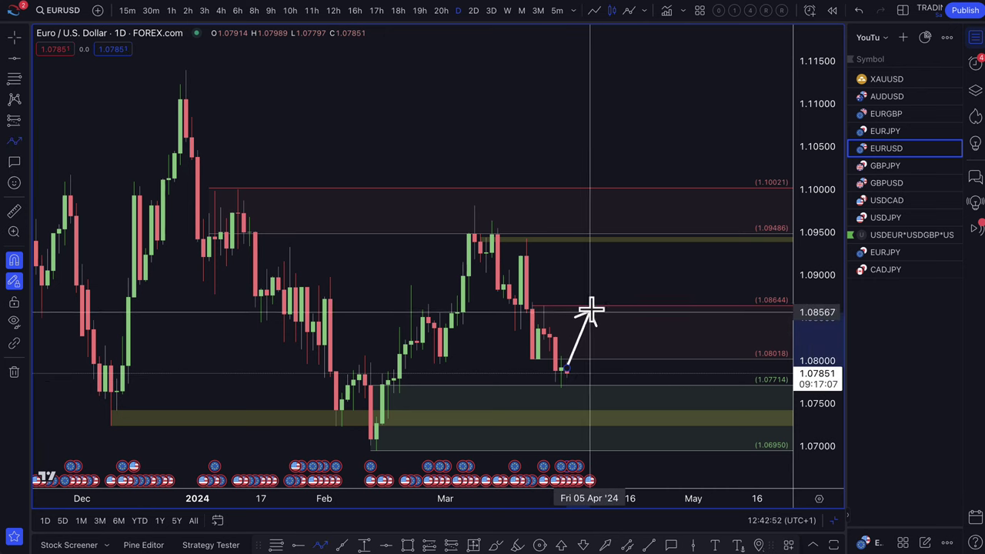
{"action": "left_click", "coordinate": [596, 310]}
{"action": "double_click", "coordinate": [631, 385]}
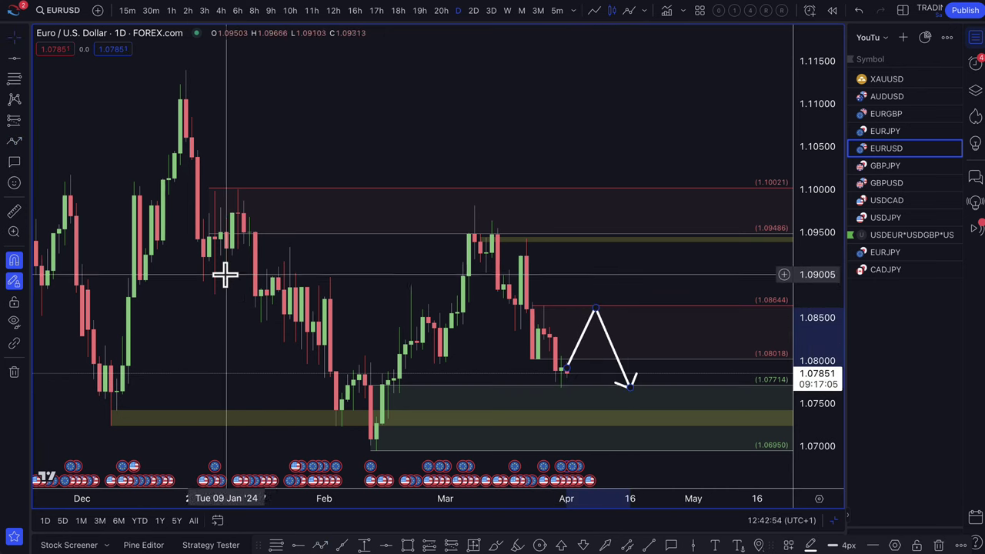
- Mark a yellow EURUSD zone between 1.08508 and 1.08660 starting at 27 February
{"action": "left_click", "coordinate": [408, 545]}
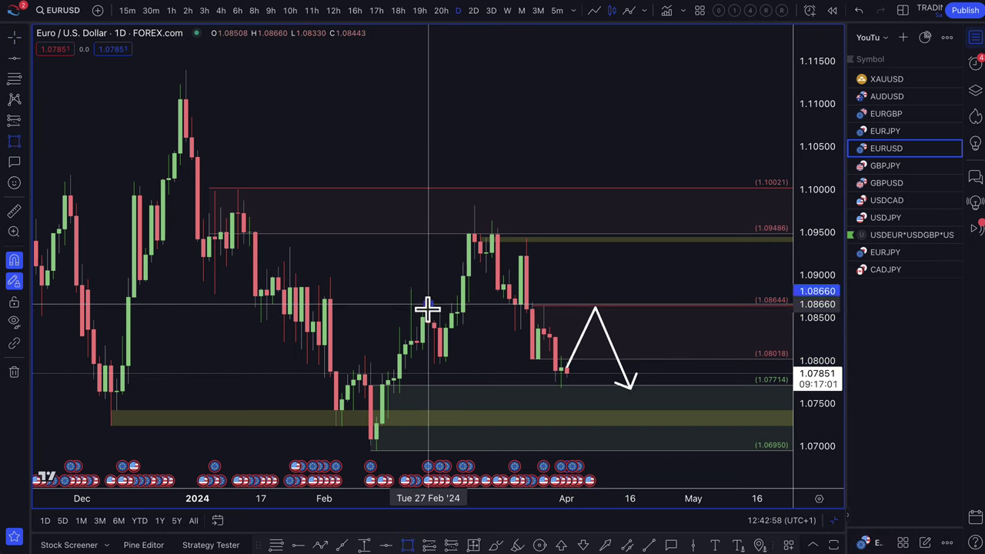
{"action": "left_click_drag", "start_coordinate": [428, 306], "coordinate": [428, 313]}
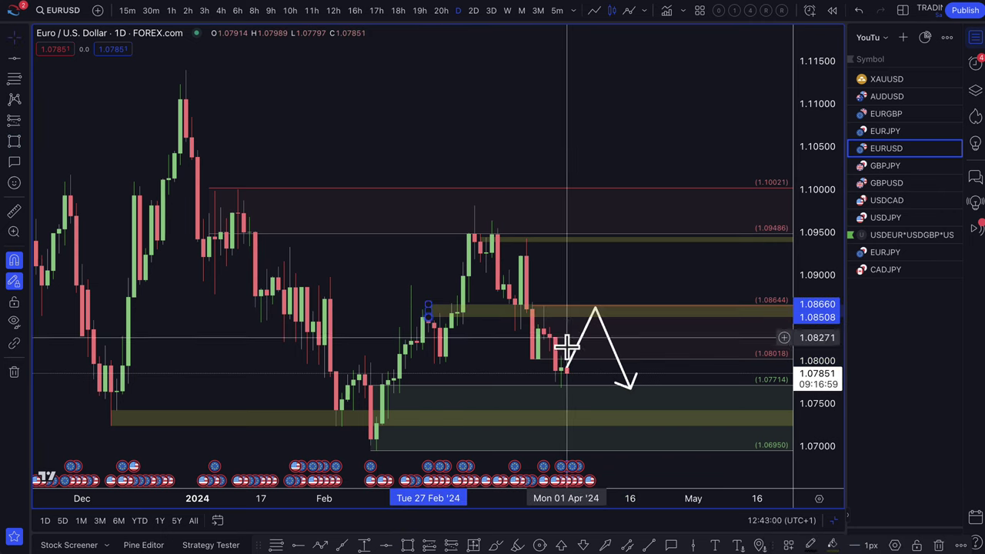
{"action": "right_click", "coordinate": [597, 310]}
{"action": "left_click", "coordinate": [589, 286]}
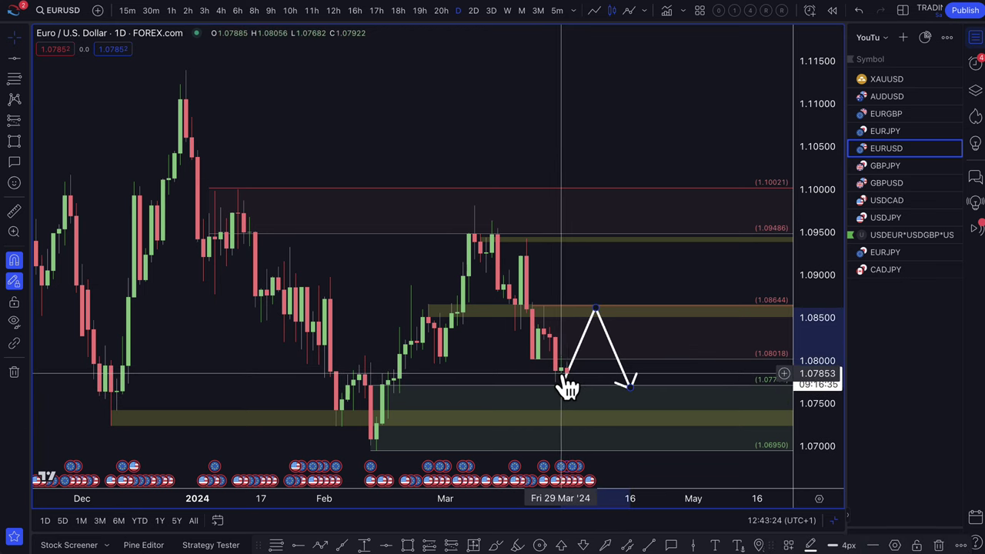
- Reshape the EURUSD arrow path to start at about 1.077 and end at about 1.075
{"action": "mouse_move", "coordinate": [567, 379]}
{"action": "left_mouse_down"}
{"action": "mouse_move", "coordinate": [562, 393]}
{"action": "mouse_move", "coordinate": [569, 378]}
{"action": "mouse_move", "coordinate": [578, 387]}
{"action": "left_mouse_up"}
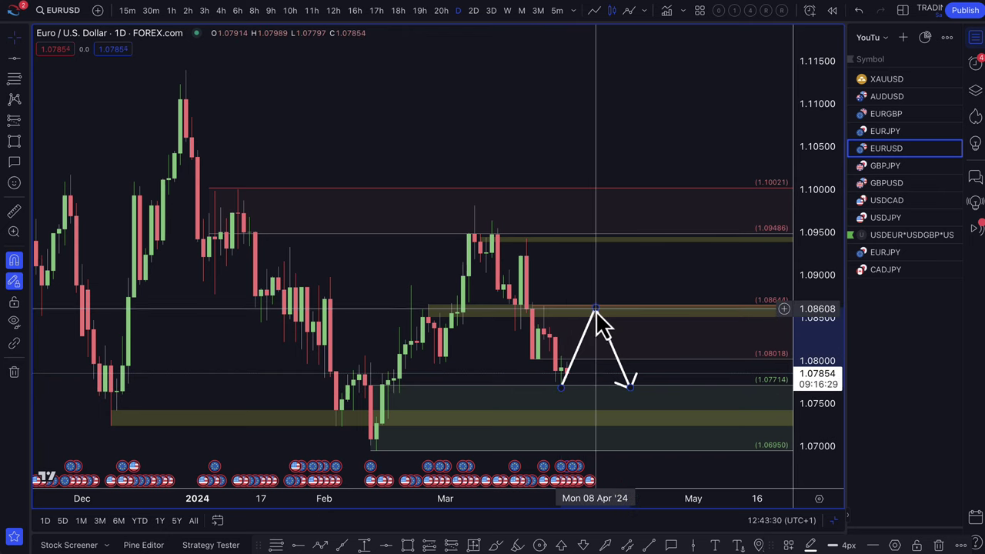
{"action": "mouse_move", "coordinate": [633, 384]}
{"action": "left_mouse_down"}
{"action": "mouse_move", "coordinate": [630, 394]}
{"action": "mouse_move", "coordinate": [665, 400]}
{"action": "left_mouse_up"}
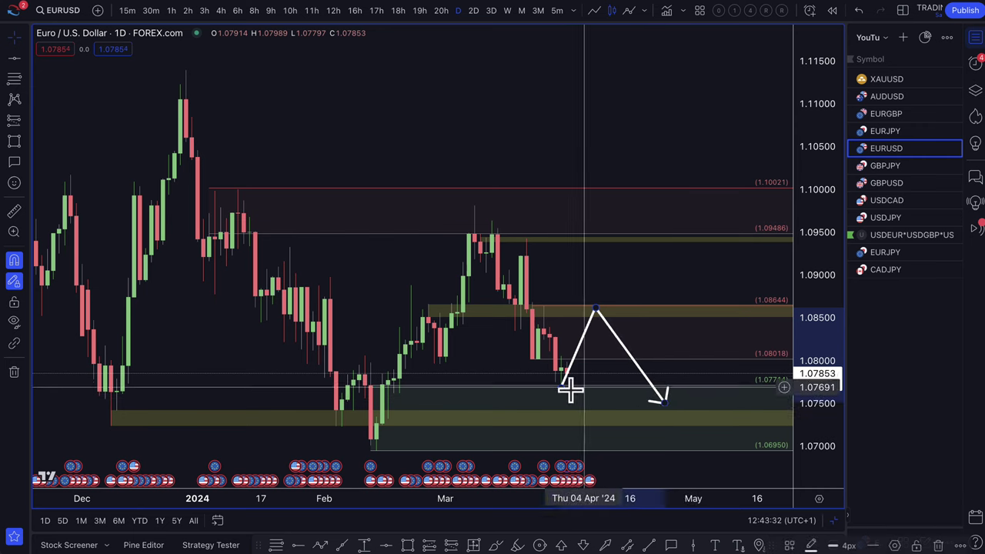
- Open the EURJPY chart and reshape its existing arrow path to peak at about 164.7 and end at about 162.1
{"action": "scroll", "coordinate": [556, 403], "scroll_direction": "down", "scroll_amount": 4}
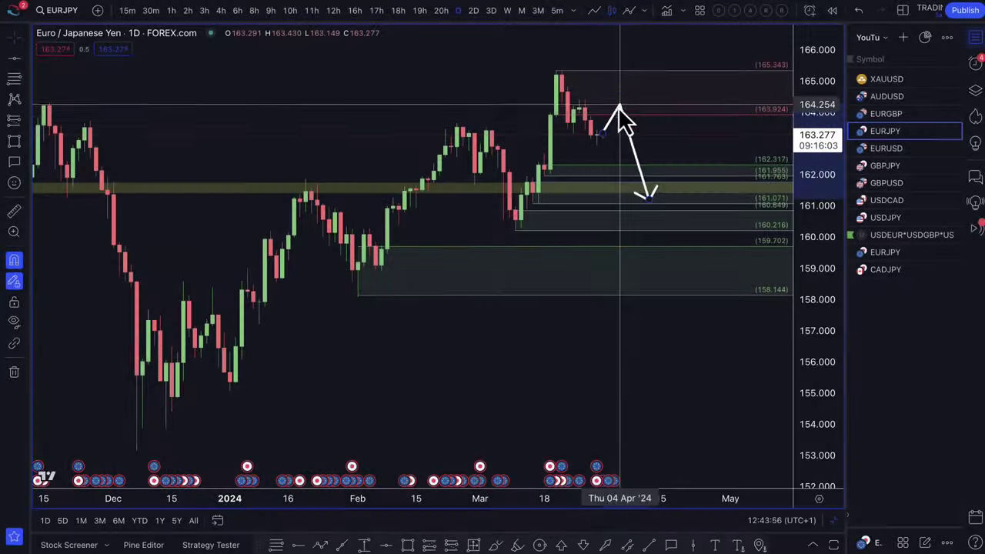
{"action": "left_click_drag", "start_coordinate": [649, 200], "coordinate": [642, 173]}
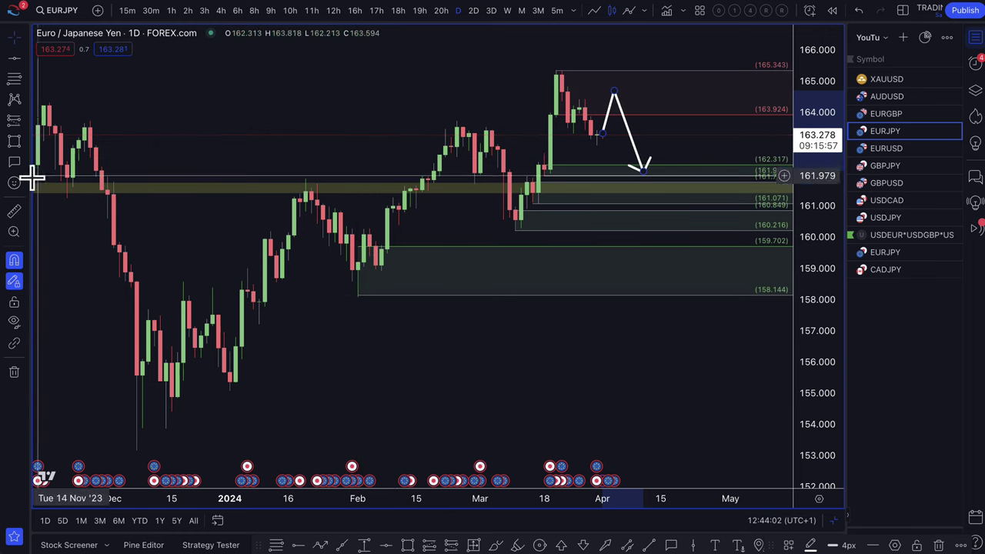
- Draw a second EURJPY arrow from about 162 up to about 163.9, beside the end of the first path
{"action": "left_click", "coordinate": [321, 548]}
{"action": "left_click", "coordinate": [654, 168]}
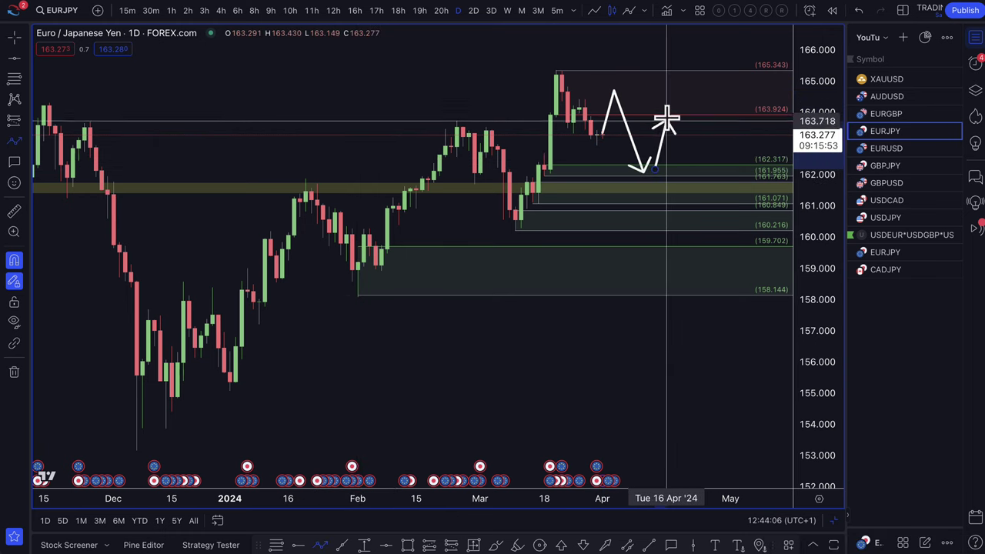
{"action": "left_click", "coordinate": [667, 116]}
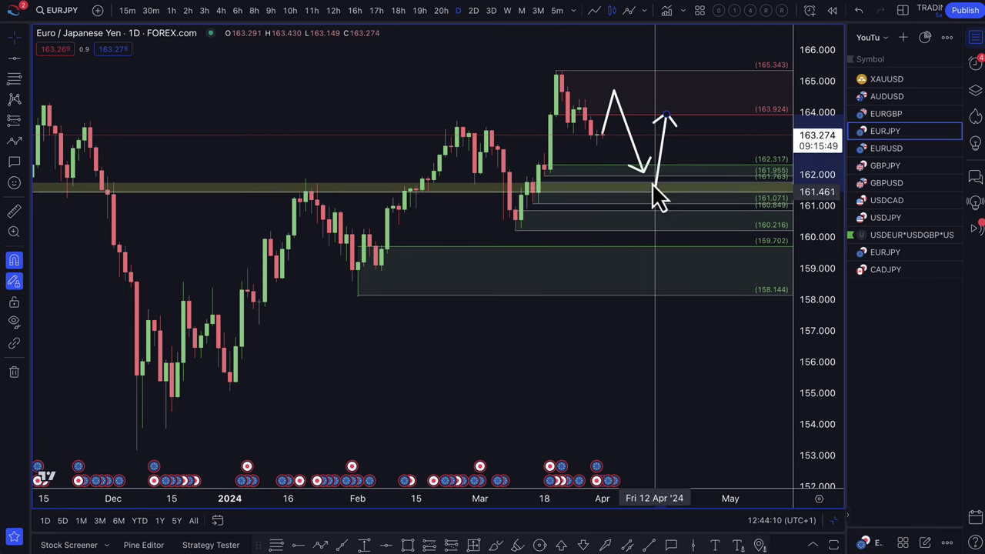
- Open the EURGBP chart and move the red zone topped at 0.85931 to the late-March candles, spanning 0.85772 to 0.86023
{"action": "scroll", "coordinate": [652, 186], "scroll_direction": "down", "scroll_amount": 1}
{"action": "scroll", "coordinate": [663, 188], "scroll_direction": "up", "scroll_amount": 1}
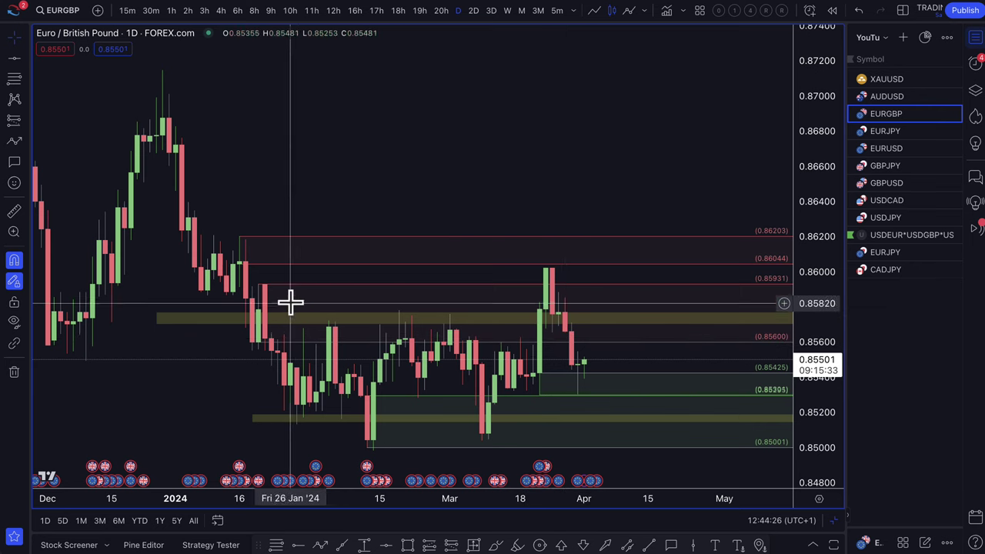
{"action": "left_click_drag", "start_coordinate": [263, 286], "coordinate": [545, 268]}
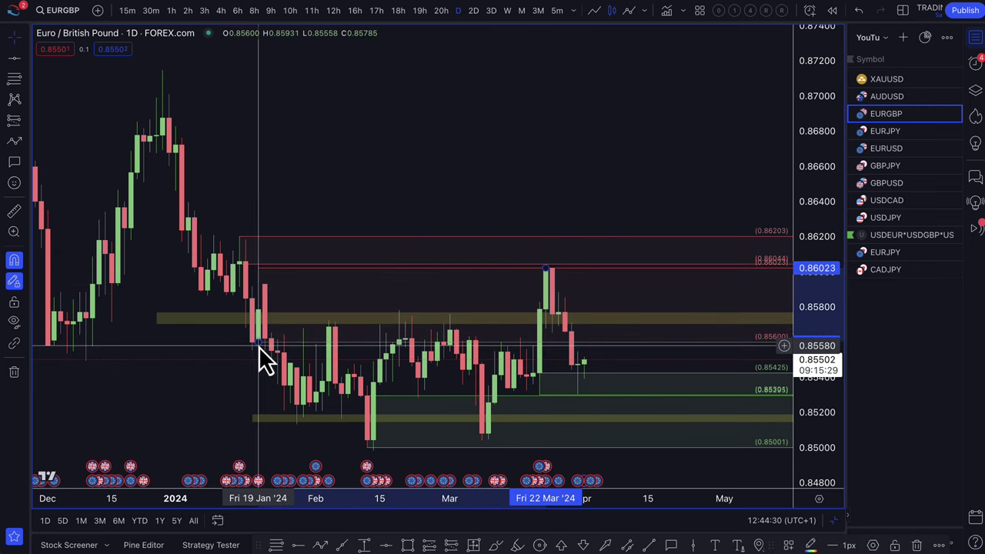
{"action": "left_click", "coordinate": [552, 310]}
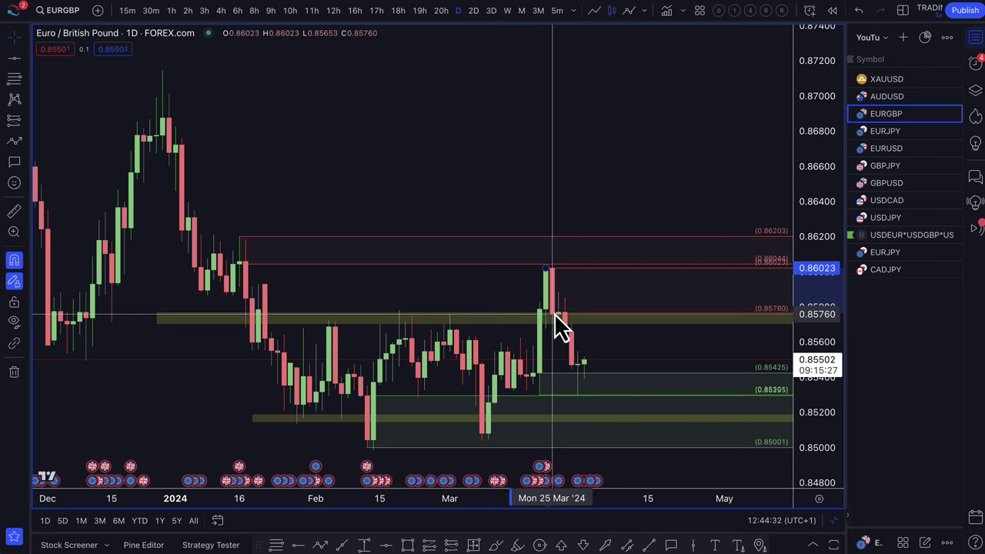
{"action": "left_click", "coordinate": [15, 142]}
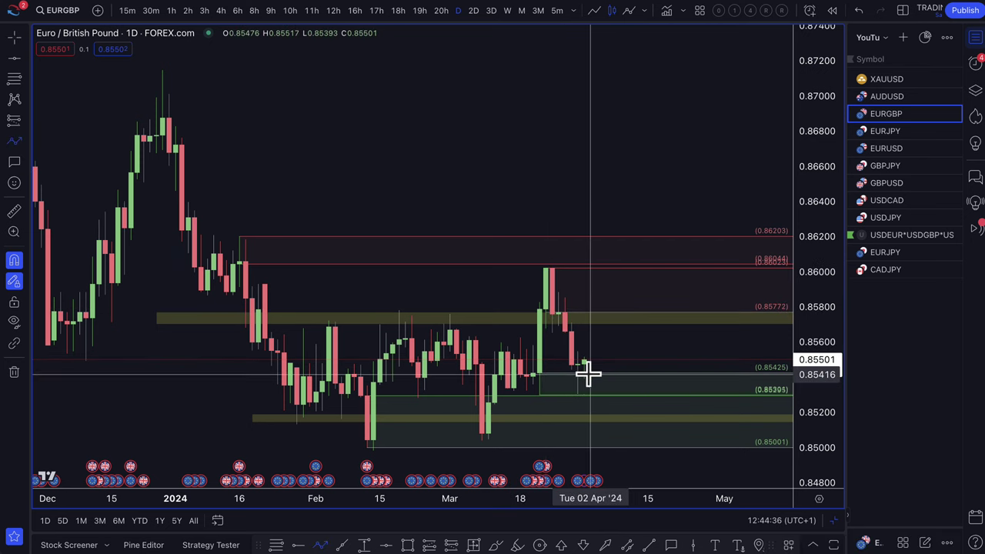
{"action": "left_click", "coordinate": [585, 365]}
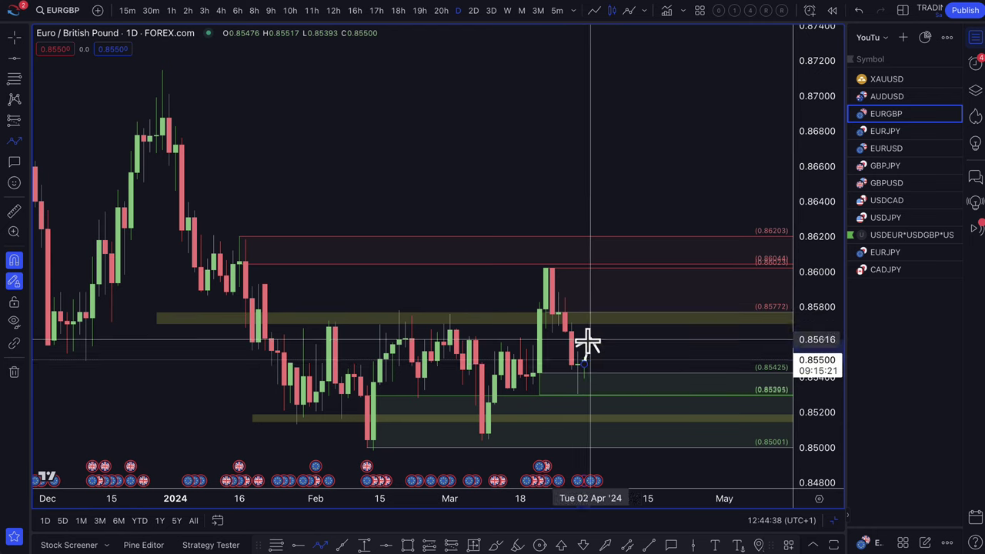
{"action": "left_click", "coordinate": [604, 300]}
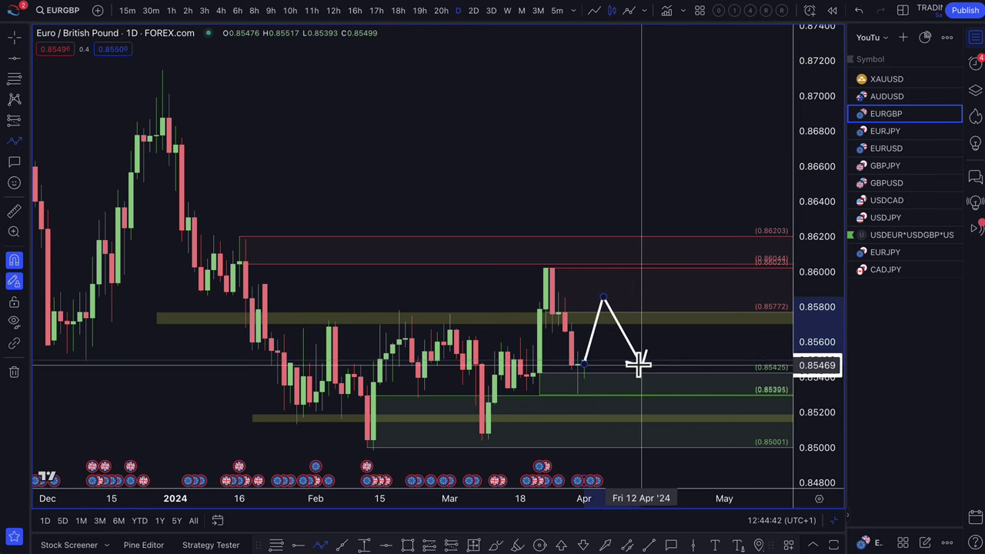
{"action": "key", "text": "Escape"}
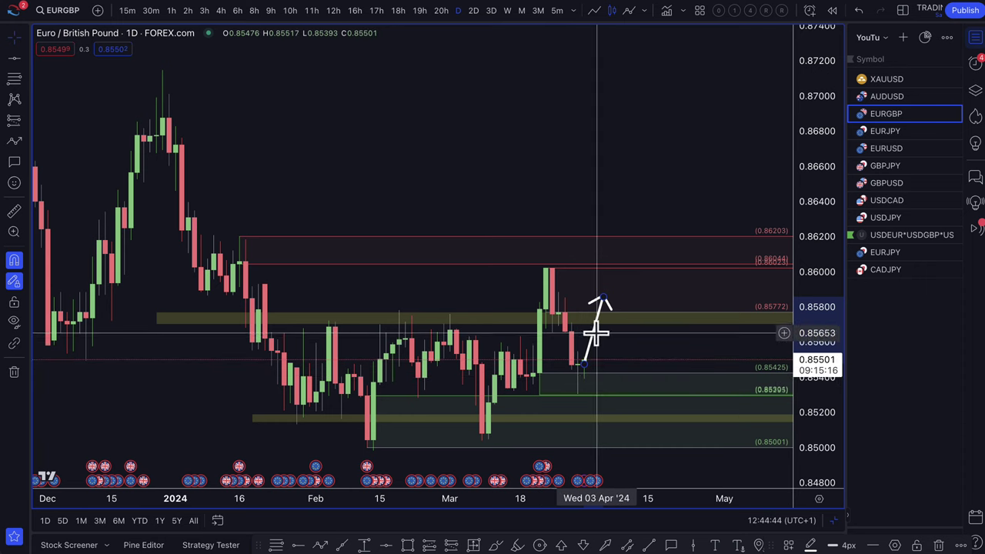
{"action": "key", "text": "Delete"}
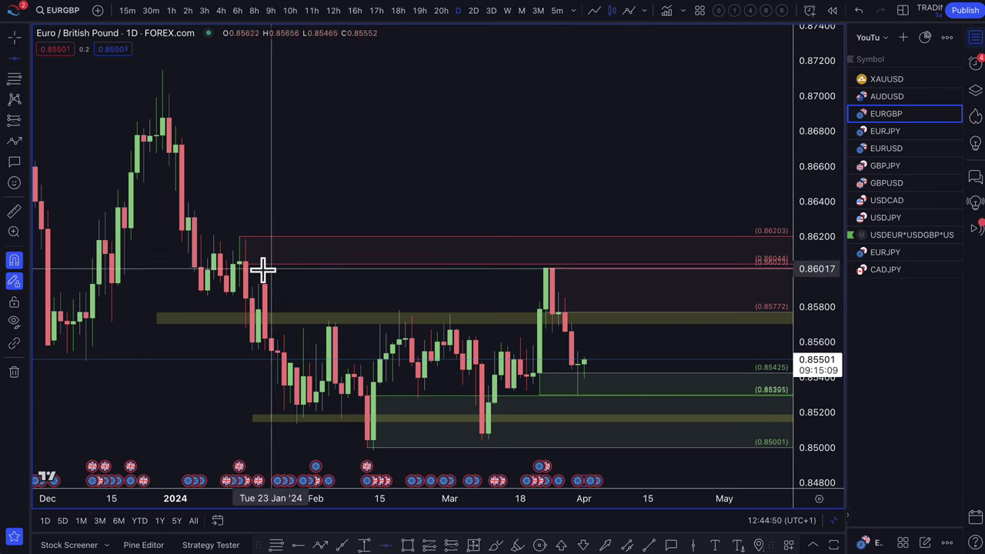
- Add a horizontal line at 0.85931 on EURGBP and draw a yellow circle around the 22 March high
{"action": "left_click", "coordinate": [413, 284]}
{"action": "mouse_move", "coordinate": [416, 473]}
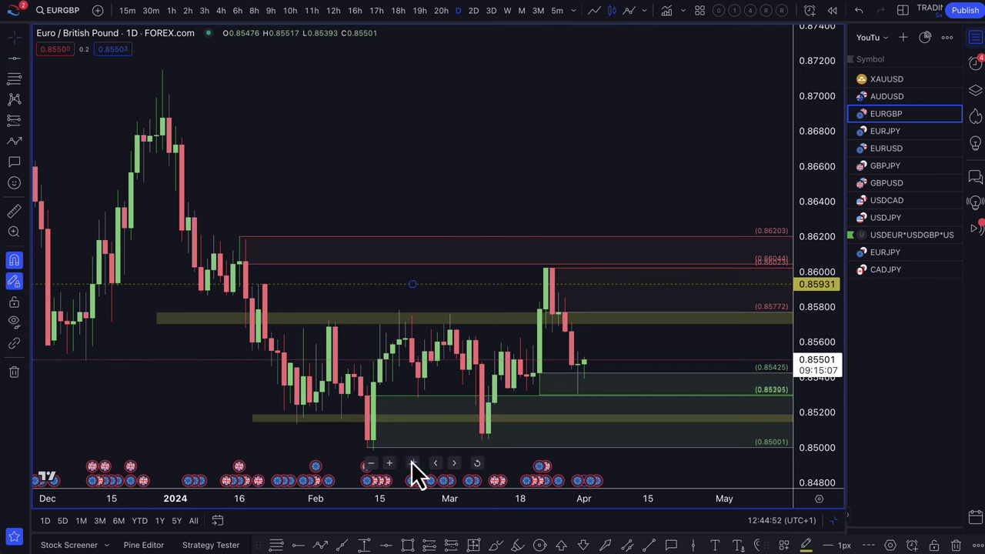
{"action": "left_click", "coordinate": [542, 545]}
{"action": "left_click", "coordinate": [557, 274]}
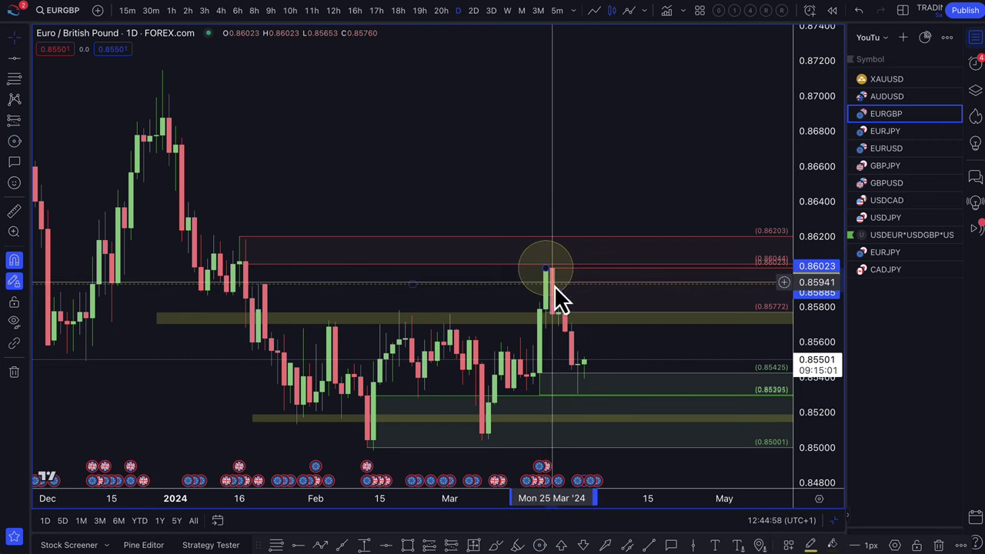
{"action": "right_click", "coordinate": [554, 285]}
{"action": "left_click", "coordinate": [510, 297]}
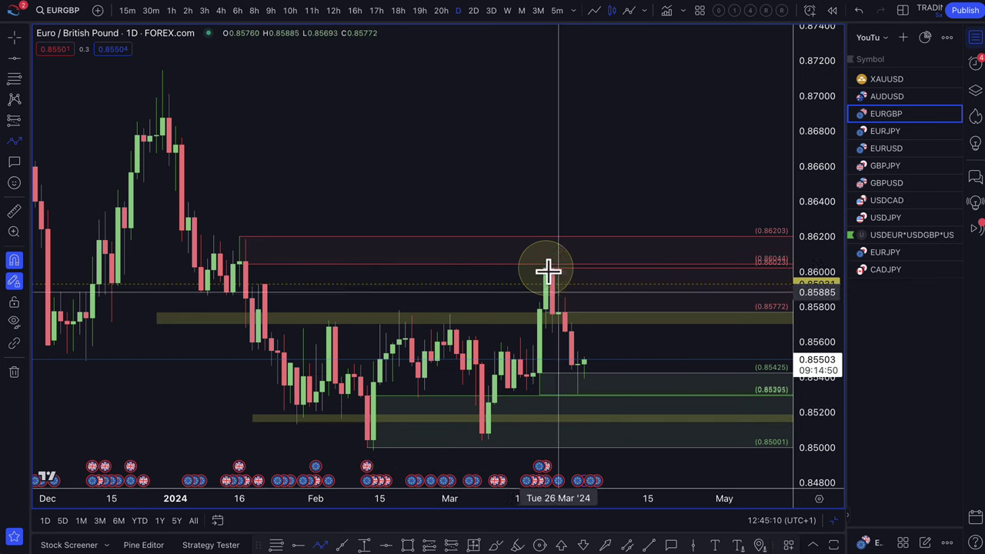
- Draw a EURGBP arrow path from the latest candle up to about 0.860, then down to about 0.857
{"action": "left_click", "coordinate": [585, 360]}
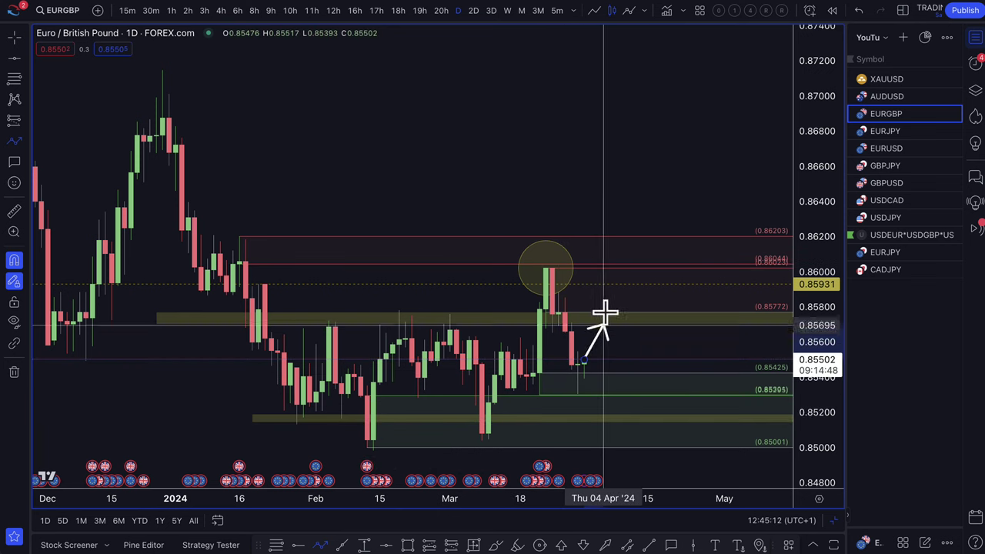
{"action": "left_click", "coordinate": [617, 274]}
{"action": "double_click", "coordinate": [642, 323]}
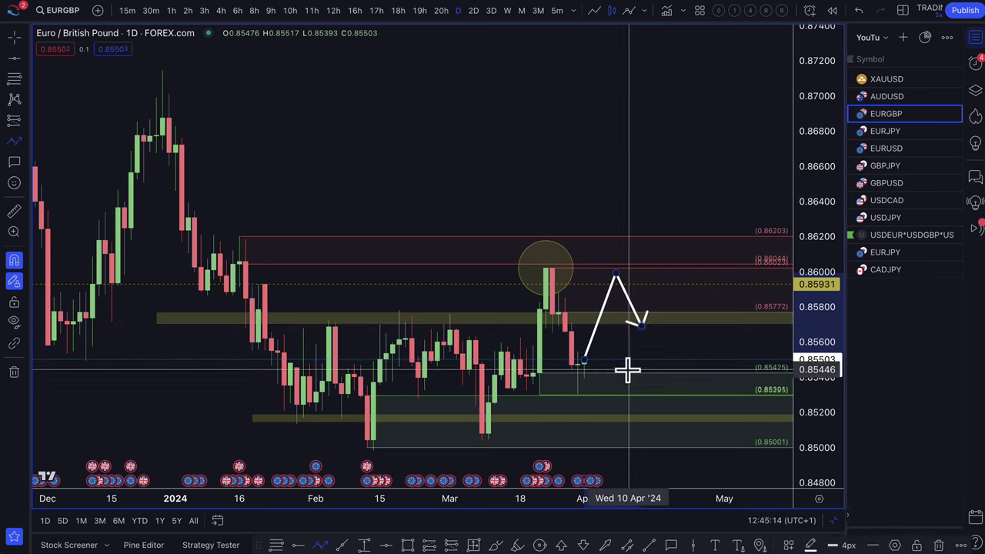
- Draw a second EURGBP arrow path from the latest candle down to about 0.850, then up to about 0.8537
{"action": "left_click", "coordinate": [584, 361]}
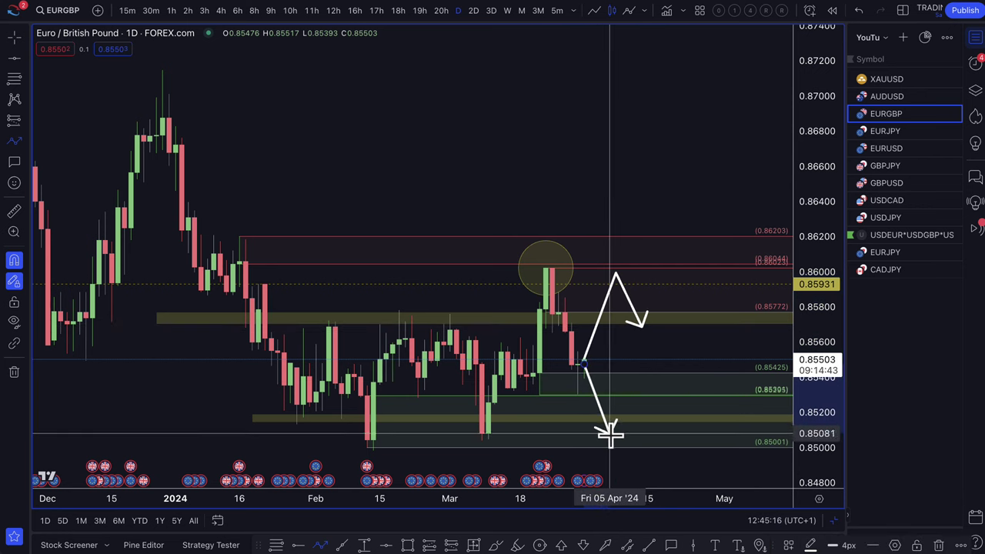
{"action": "double_click", "coordinate": [615, 437]}
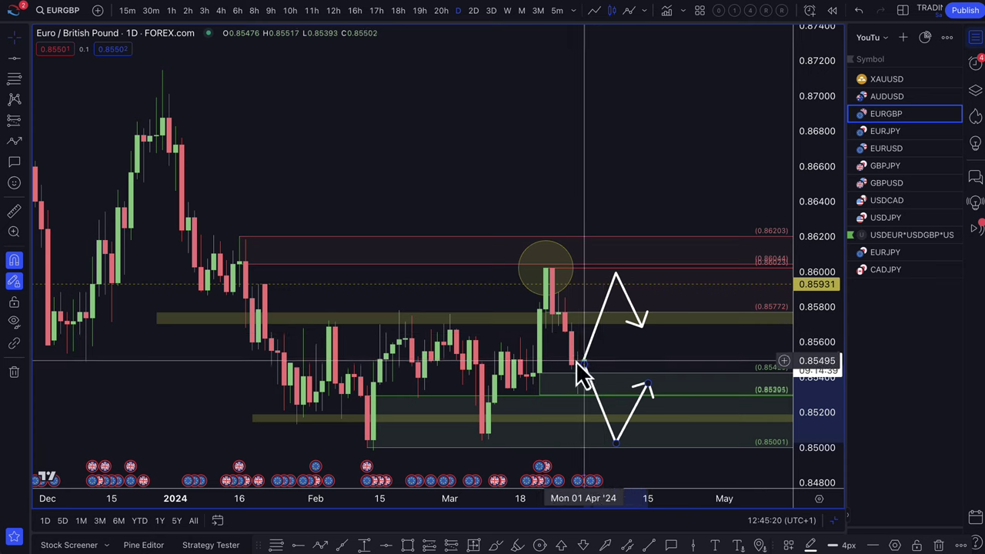
{"action": "right_click", "coordinate": [611, 445]}
{"action": "left_click", "coordinate": [585, 440]}
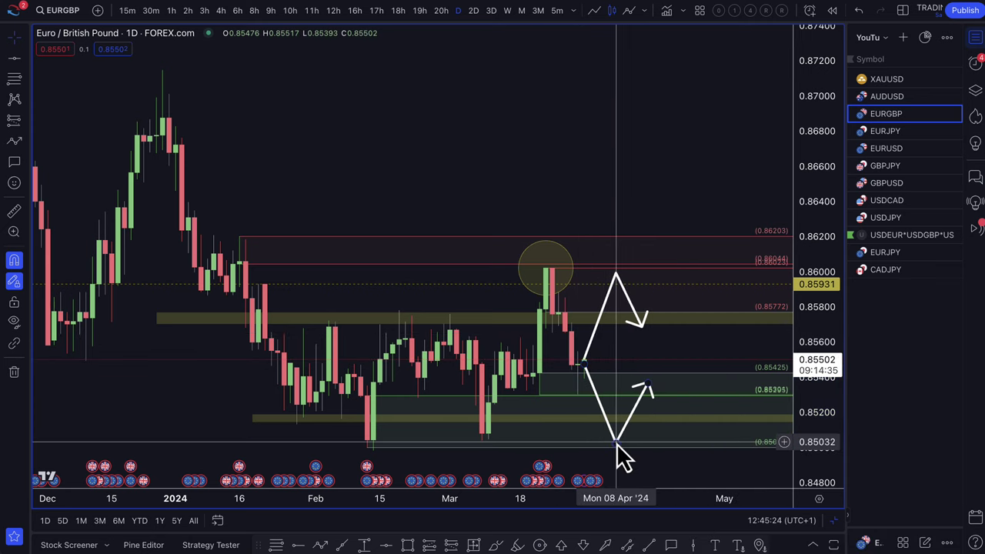
{"action": "left_click_drag", "start_coordinate": [617, 445], "coordinate": [618, 448]}
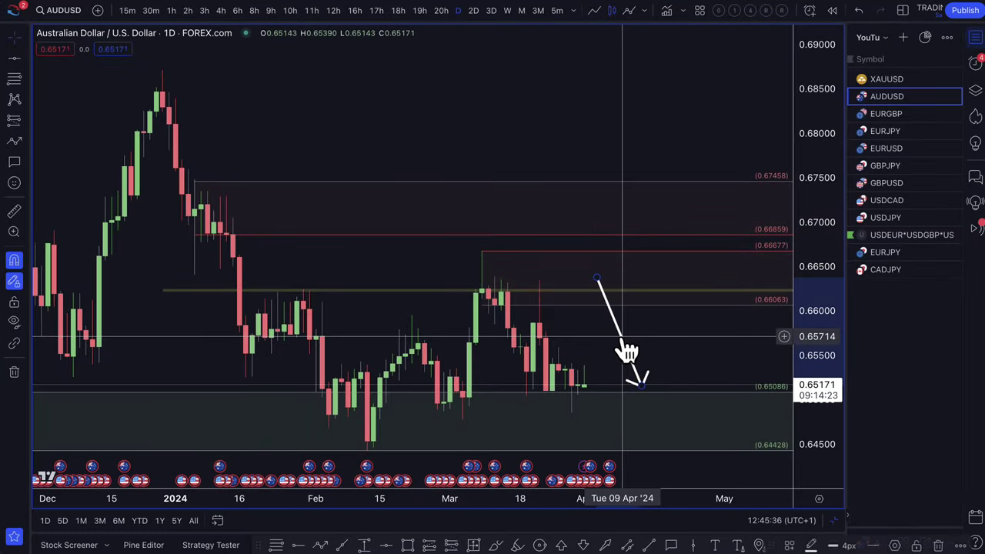
- Replace the old downward arrow on AUDUSD with an arrow path from the latest candle up to about 0.665
{"action": "scroll", "coordinate": [107, 254], "scroll_direction": "down", "scroll_amount": 2}
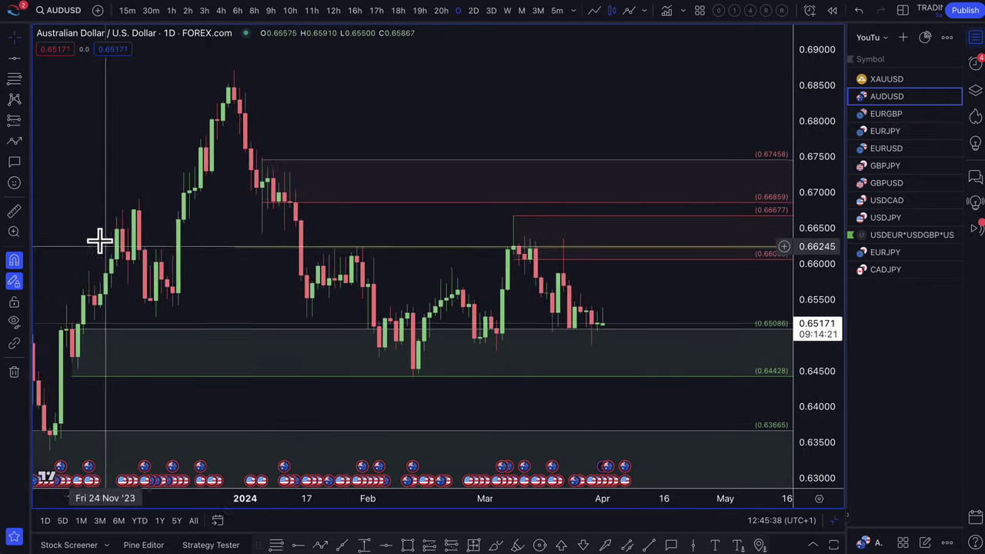
{"action": "left_click", "coordinate": [13, 143]}
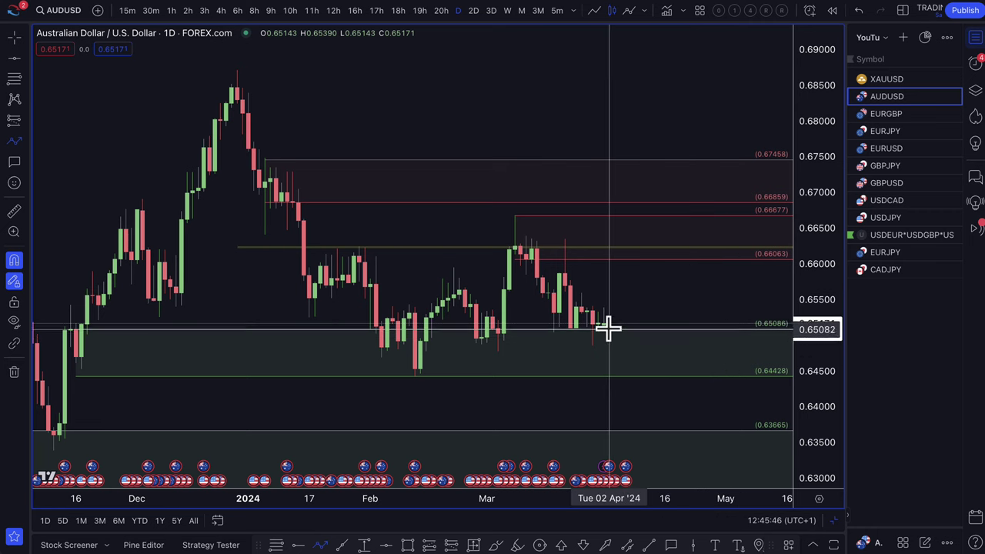
{"action": "left_click_drag", "start_coordinate": [605, 325], "coordinate": [639, 228]}
- Draw a second AUDUSD arrow path from the latest candle down to about 0.6455, then up to about 0.659
{"action": "left_click_drag", "start_coordinate": [605, 325], "coordinate": [620, 366]}
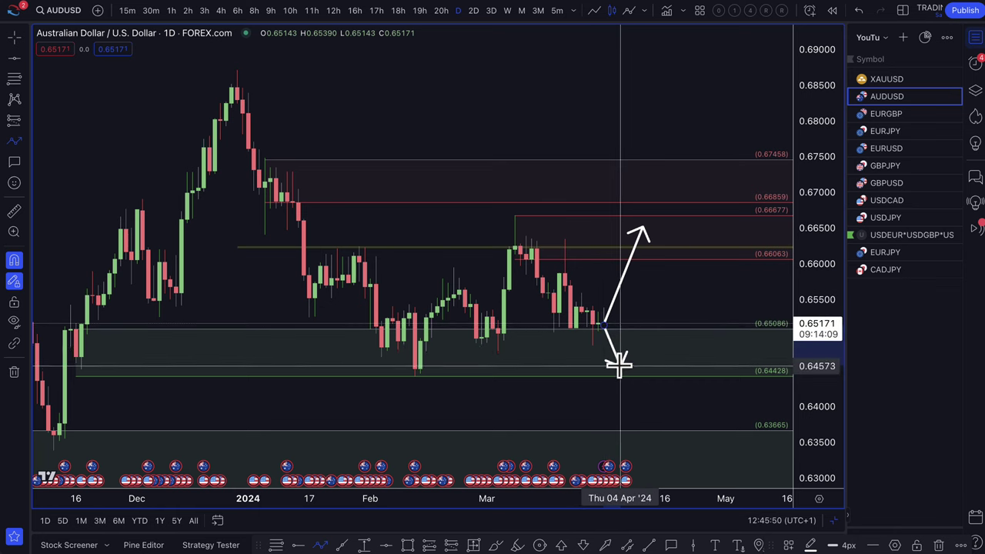
{"action": "left_click", "coordinate": [620, 367]}
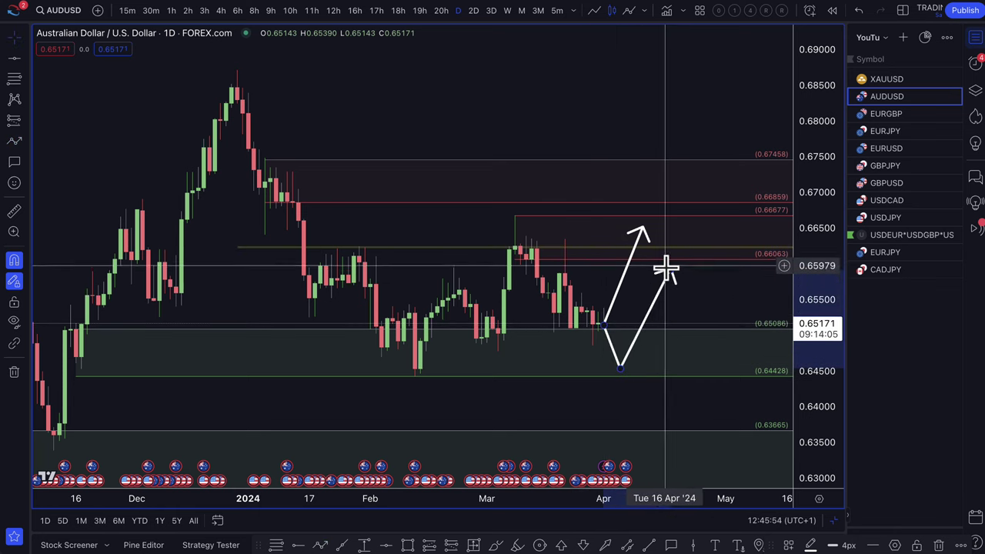
{"action": "double_click", "coordinate": [669, 269]}
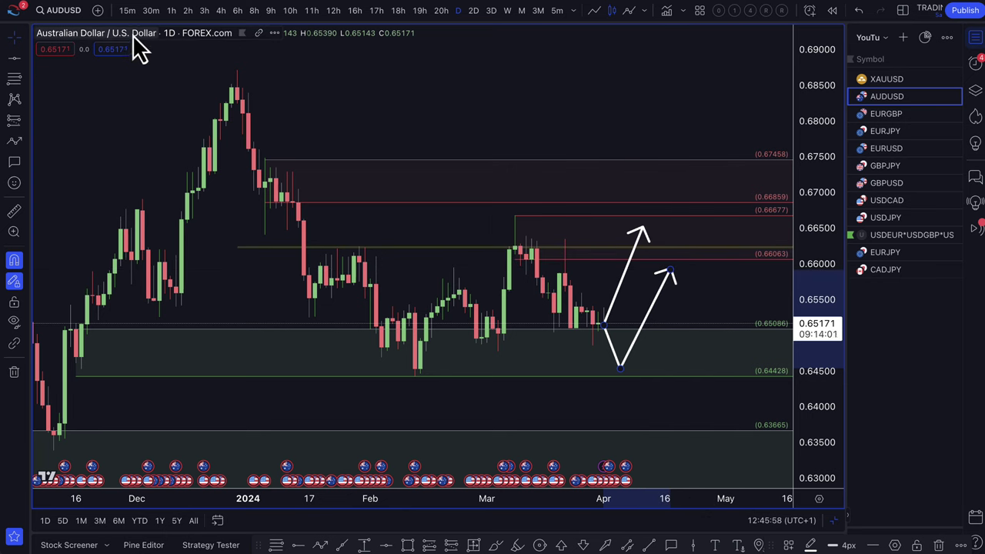
- Move the tip of the upward AUDUSD arrow to about 0.663 and raise the second path's low point slightly
{"action": "right_click", "coordinate": [710, 234]}
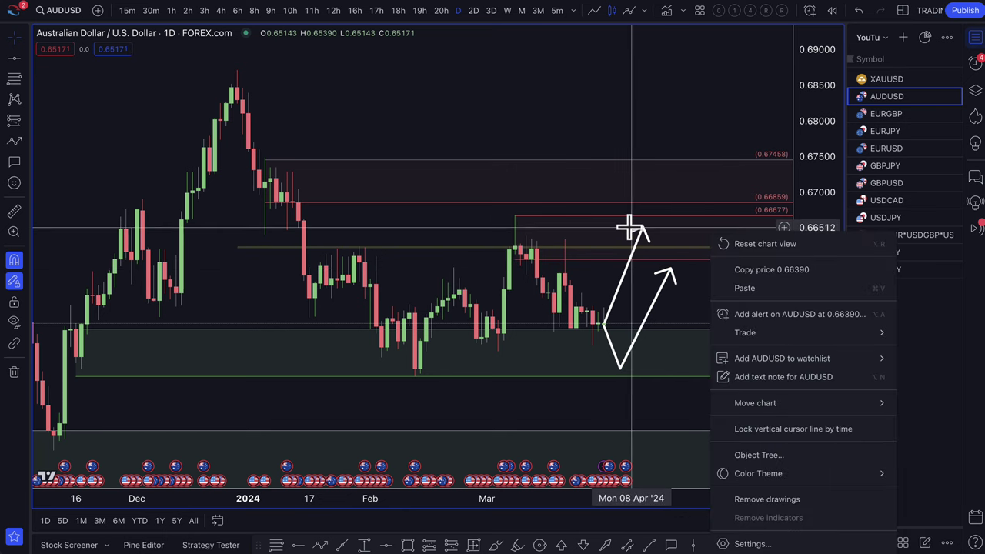
{"action": "left_click", "coordinate": [640, 231]}
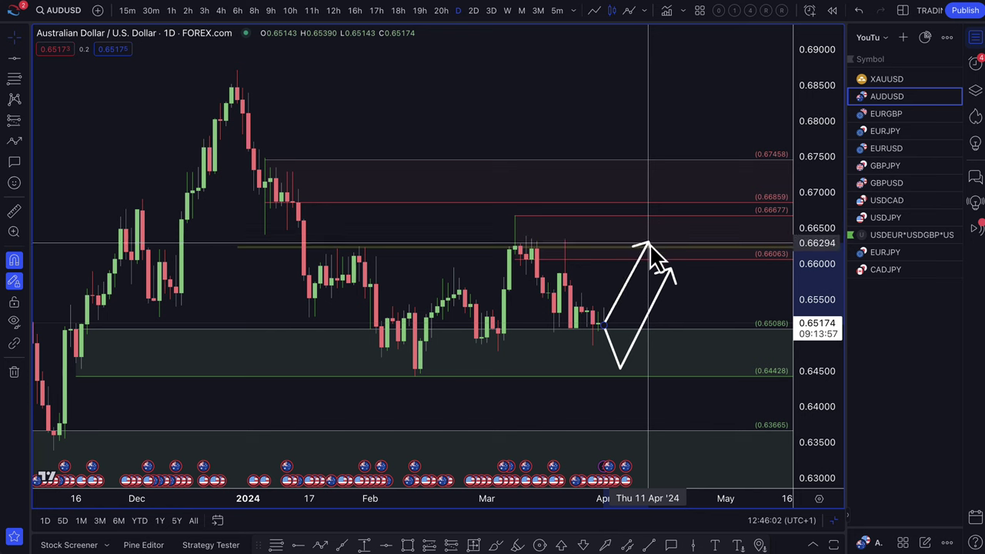
{"action": "left_click", "coordinate": [650, 244]}
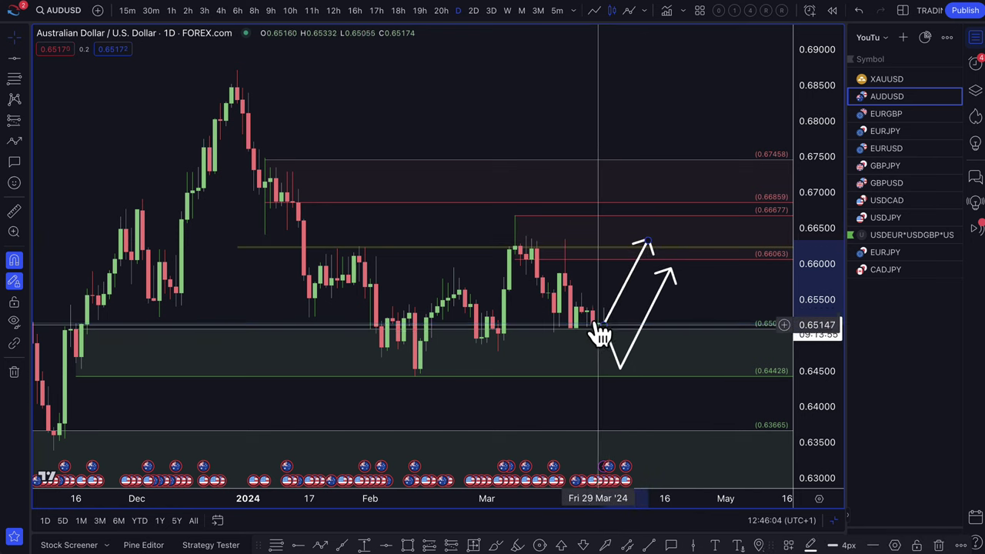
{"action": "left_click", "coordinate": [620, 369]}
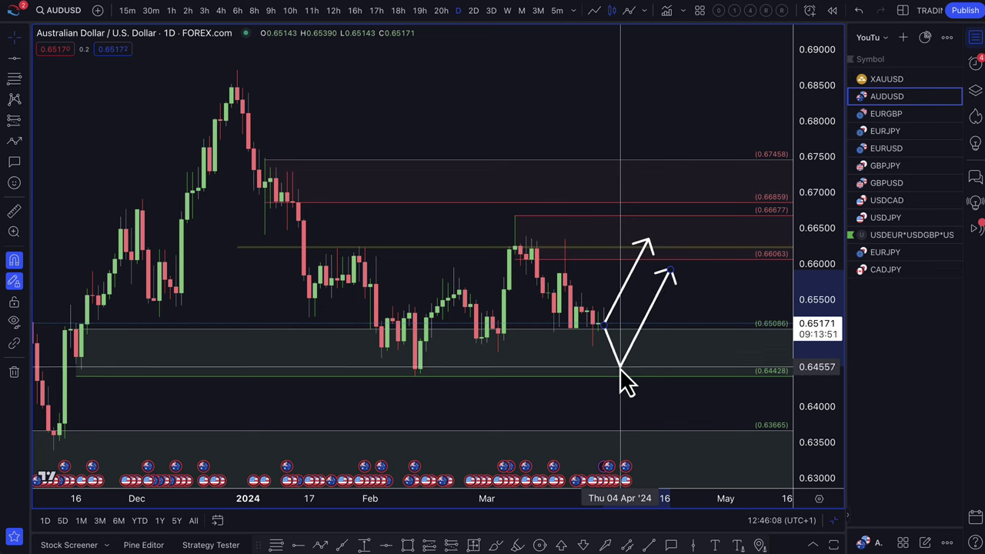
{"action": "left_click_drag", "start_coordinate": [621, 370], "coordinate": [620, 364]}
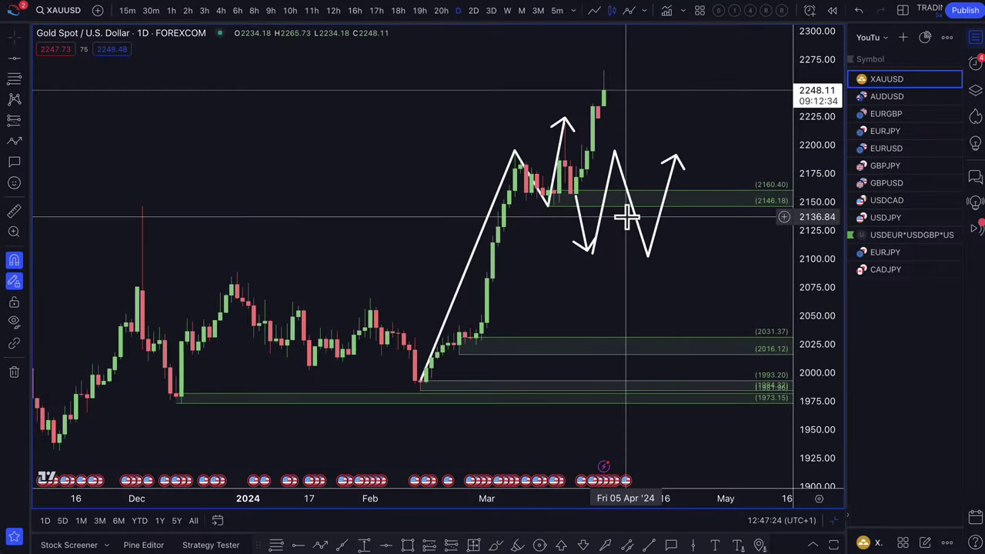
- Delete the two outdated projection paths beside the latest candles on the XAUUSD chart, keeping the February-to-March path
{"action": "scroll", "coordinate": [628, 217], "scroll_direction": "up", "scroll_amount": 1}
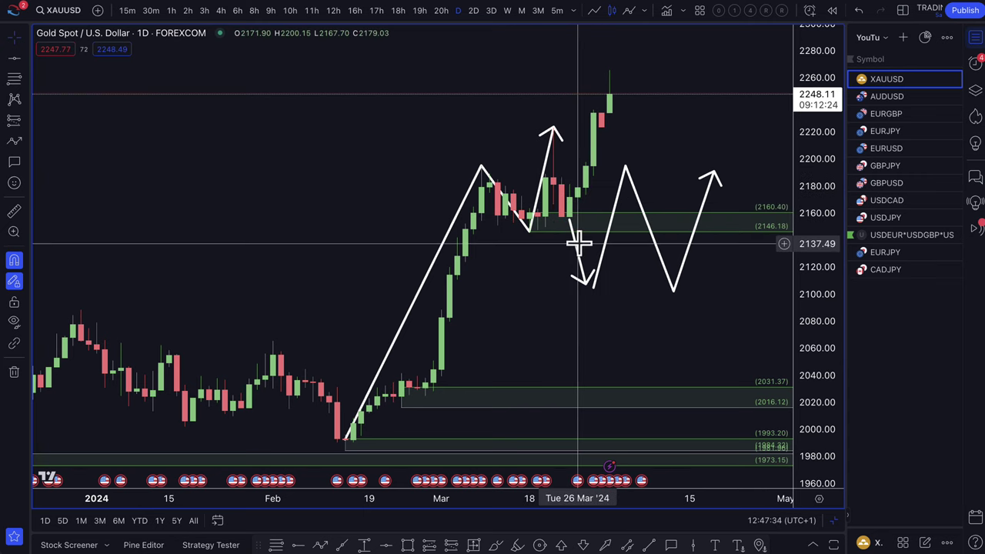
{"action": "key", "text": "ctrl+z"}
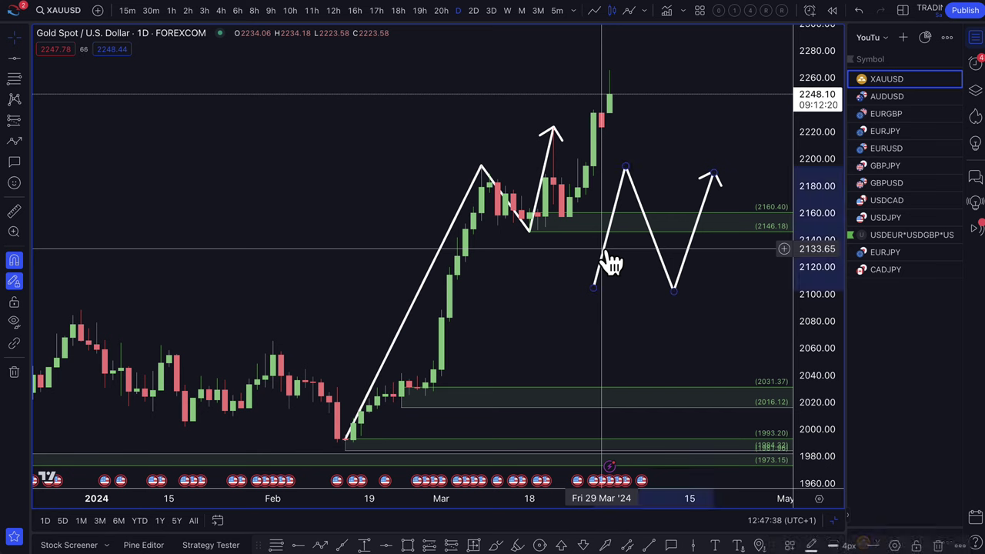
{"action": "key", "text": "ctrl+z"}
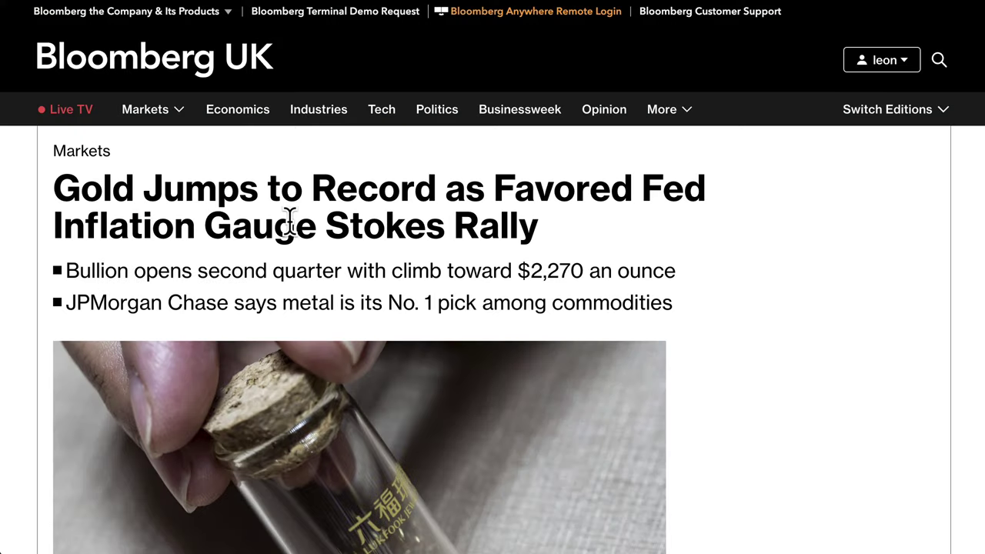
- Read Bloomberg's article on gold's record jump, highlighting the $2,270 bullet and the opening paragraph on Fed rate cuts and Chinese demand
{"action": "scroll", "coordinate": [286, 221], "scroll_direction": "down", "scroll_amount": 3}
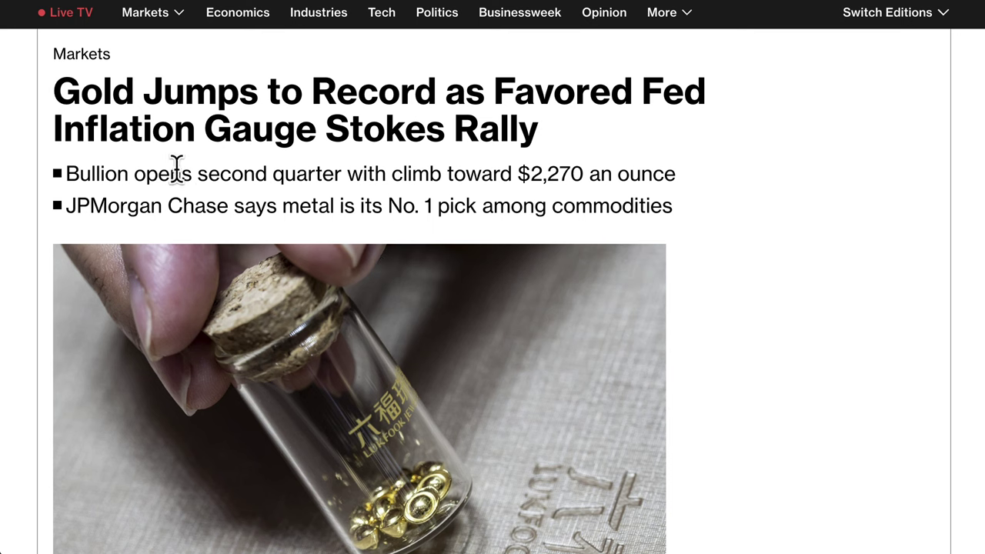
{"action": "left_click_drag", "start_coordinate": [132, 177], "coordinate": [550, 166]}
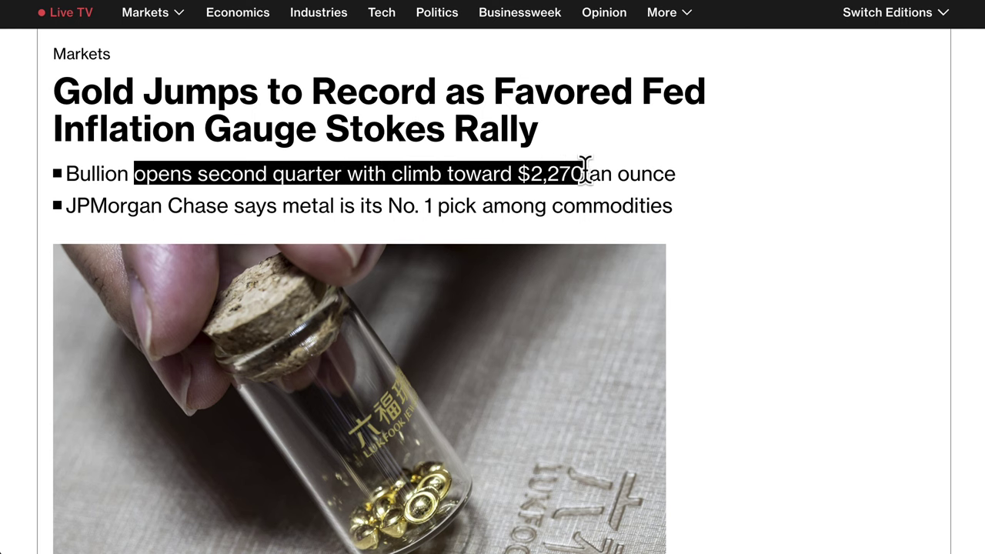
{"action": "left_click_drag", "start_coordinate": [616, 169], "coordinate": [675, 199]}
{"action": "scroll", "coordinate": [704, 322], "scroll_direction": "down", "scroll_amount": 8}
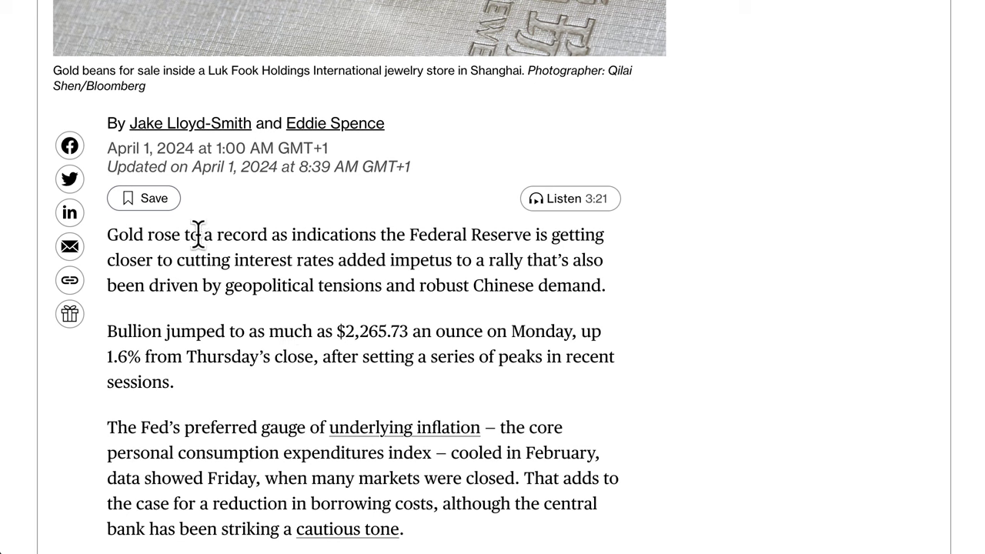
{"action": "left_click_drag", "start_coordinate": [200, 234], "coordinate": [580, 291]}
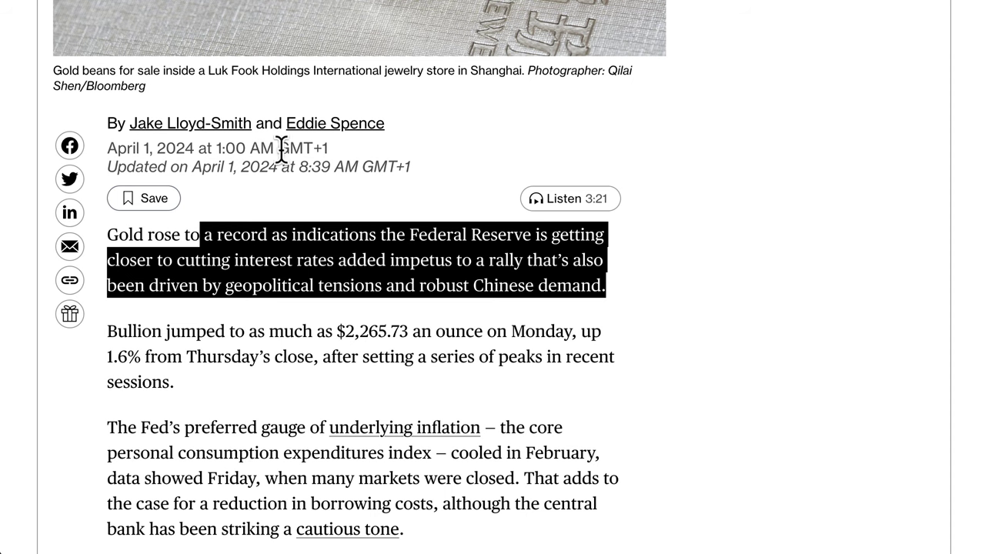
{"action": "scroll", "coordinate": [416, 209], "scroll_direction": "up", "scroll_amount": 3}
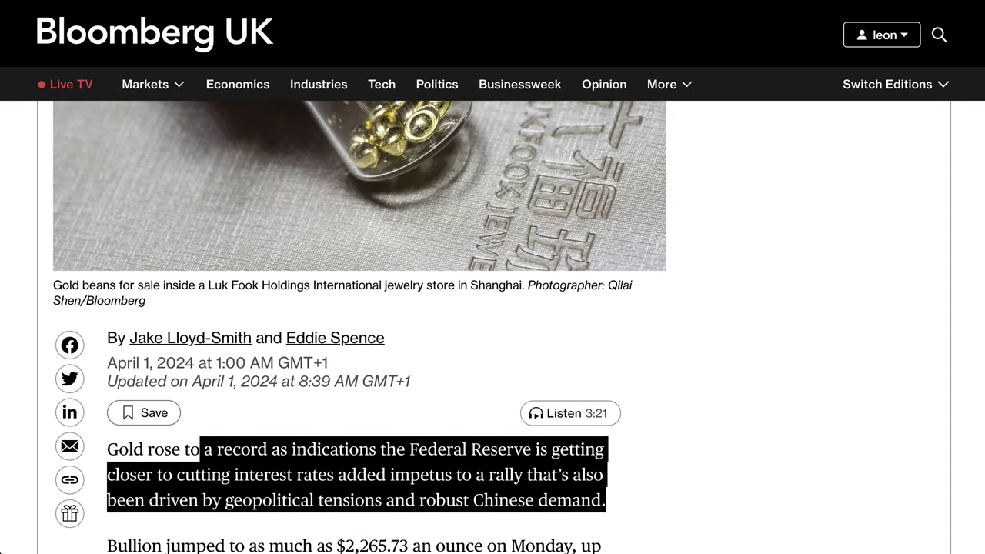
- Return to the XAUUSD chart and draw an arrow path from the latest candle down to about 2154, then up to about 2210
{"action": "left_click", "coordinate": [93, 9]}
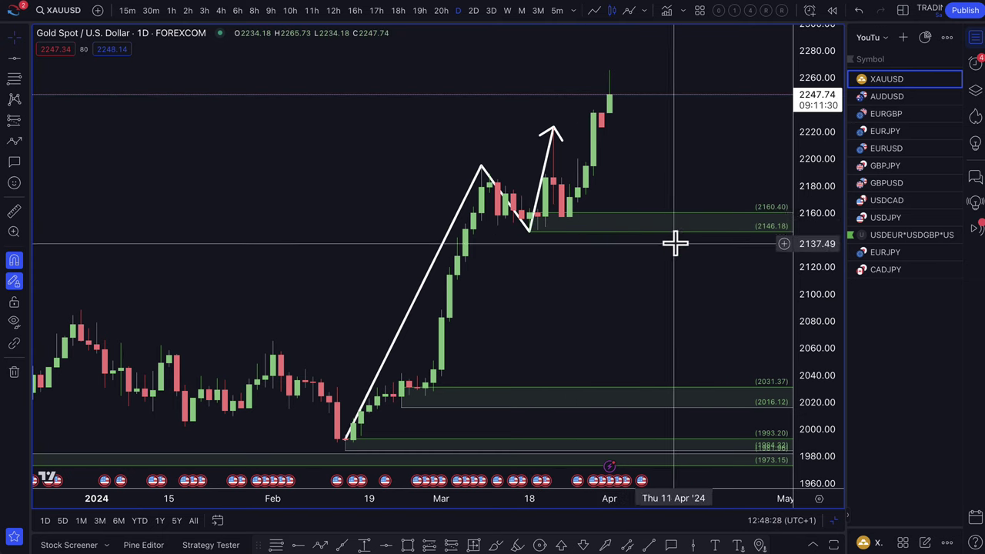
{"action": "left_click", "coordinate": [15, 142]}
{"action": "left_click", "coordinate": [611, 98]}
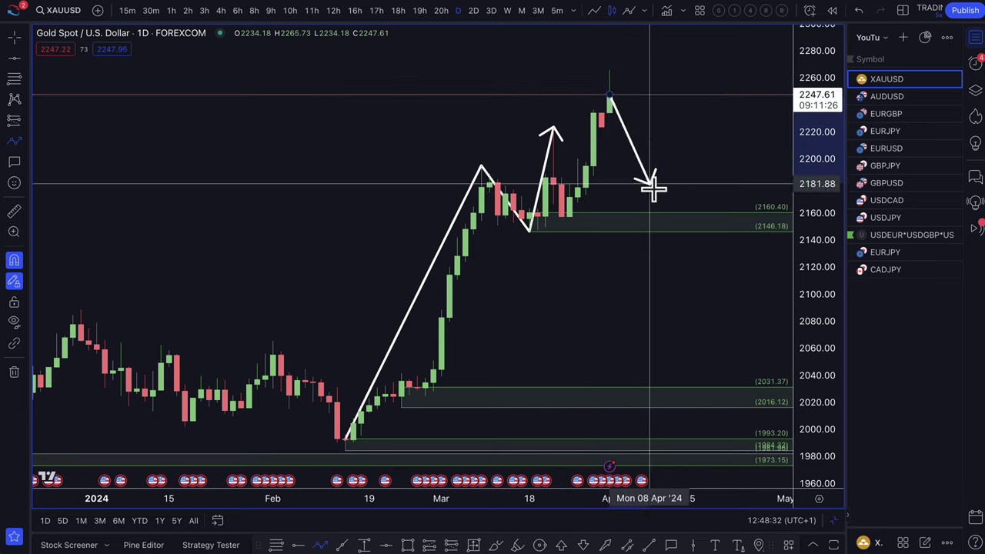
{"action": "left_click", "coordinate": [665, 221]}
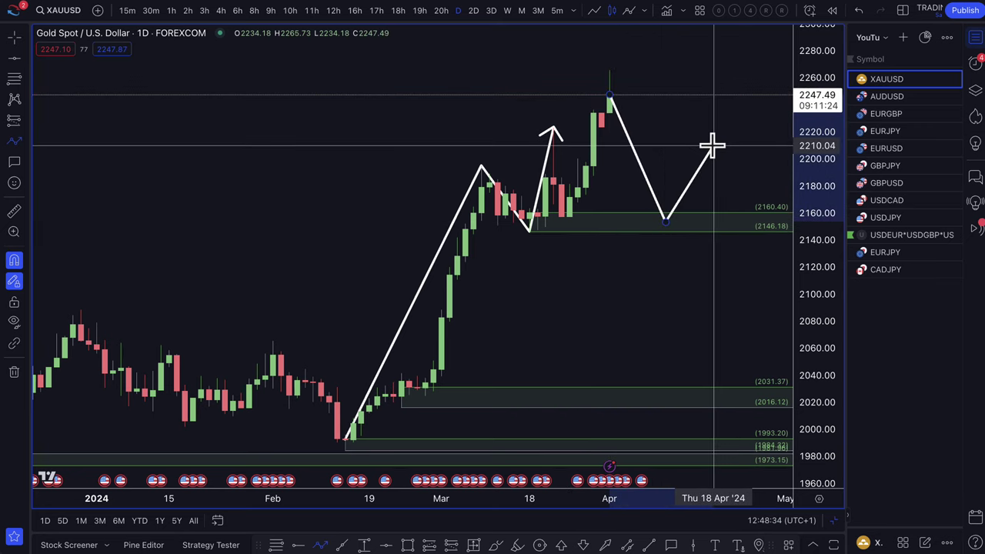
{"action": "double_click", "coordinate": [714, 145]}
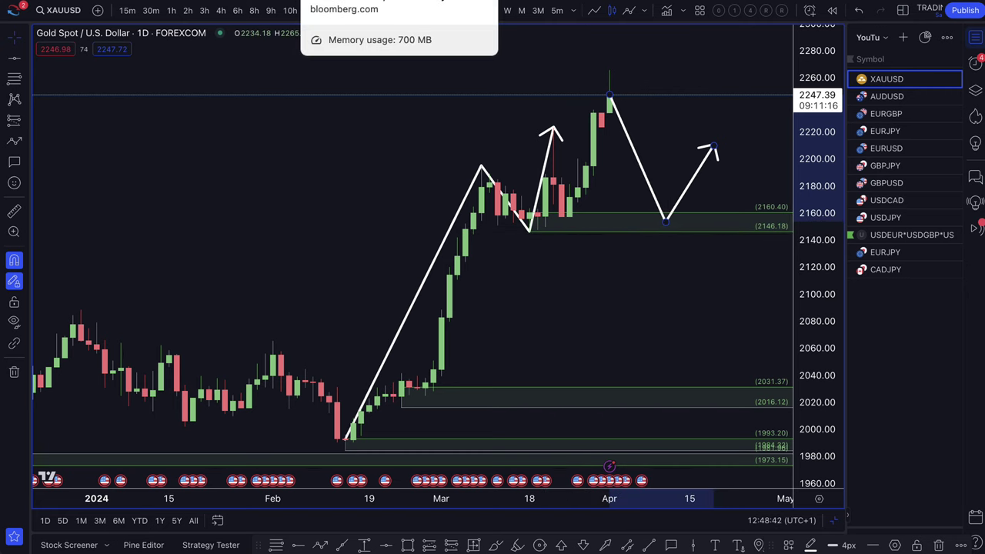
- Switch to the Bloomberg article on Invesco's commodities rally outlook and skim its headline, bullets and opening
{"action": "left_click", "coordinate": [345, 1]}
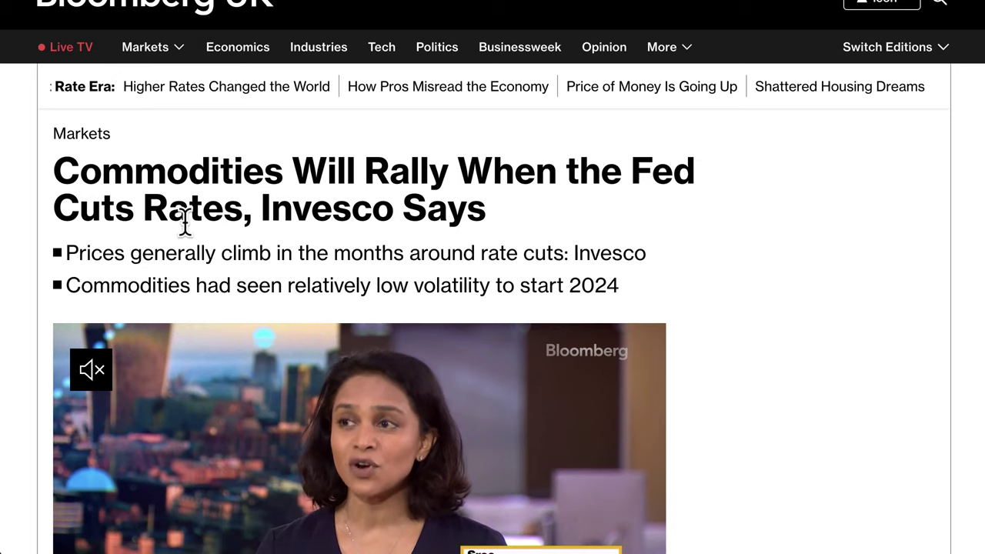
{"action": "scroll", "coordinate": [286, 249], "scroll_direction": "down", "scroll_amount": 1}
{"action": "scroll", "coordinate": [287, 248], "scroll_direction": "down", "scroll_amount": 3}
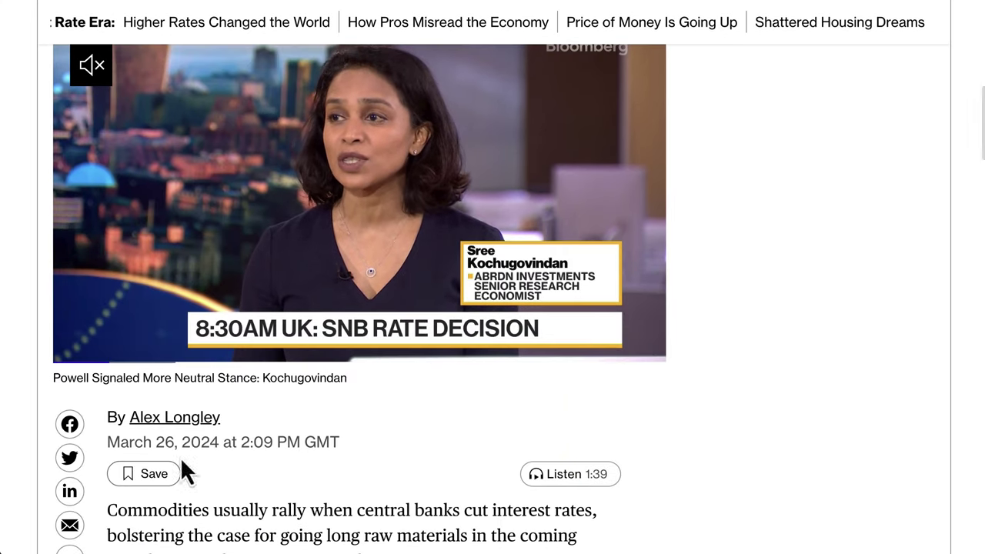
{"action": "scroll", "coordinate": [324, 338], "scroll_direction": "up", "scroll_amount": 5}
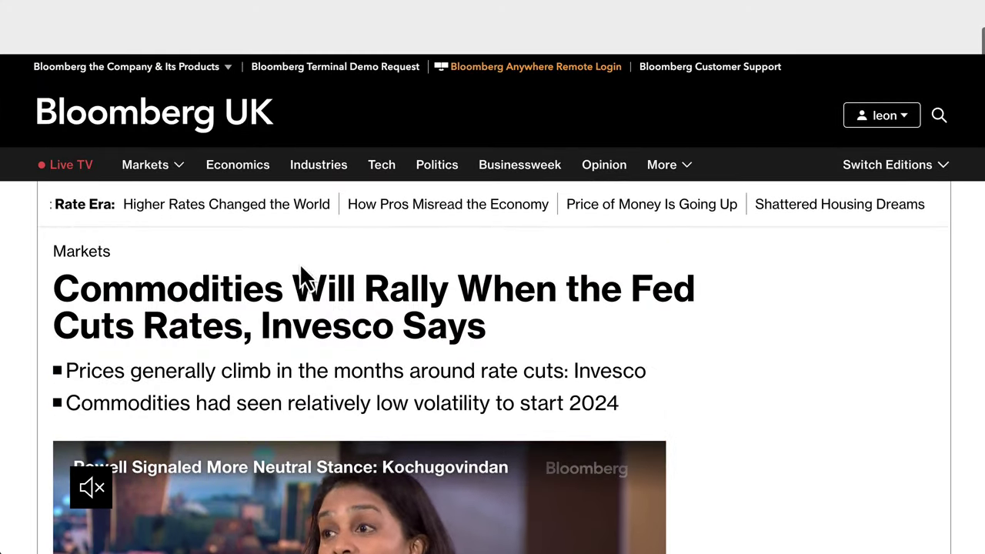
- Switch to Discord, open the commodities channel and locate the 25 March 2024 post about Goldman's commodities forecast
{"action": "left_click", "coordinate": [123, 9]}
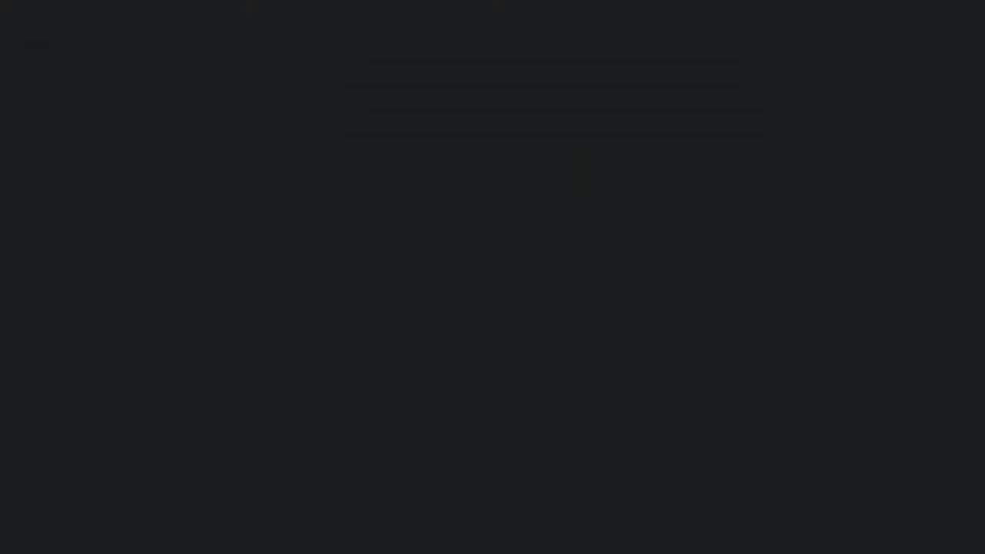
{"action": "left_click", "coordinate": [169, 418]}
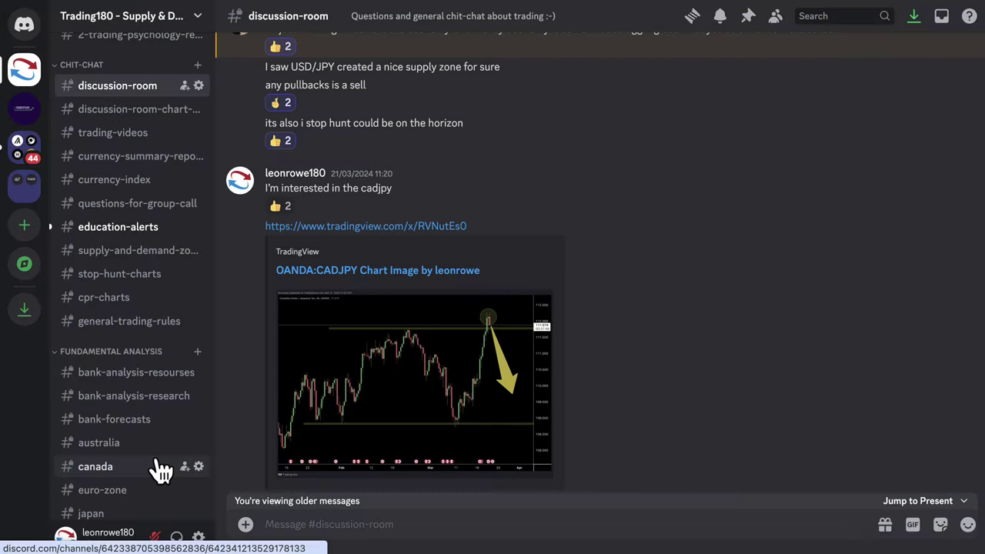
{"action": "scroll", "coordinate": [159, 466], "scroll_direction": "down", "scroll_amount": 4}
{"action": "scroll", "coordinate": [159, 468], "scroll_direction": "down", "scroll_amount": 8}
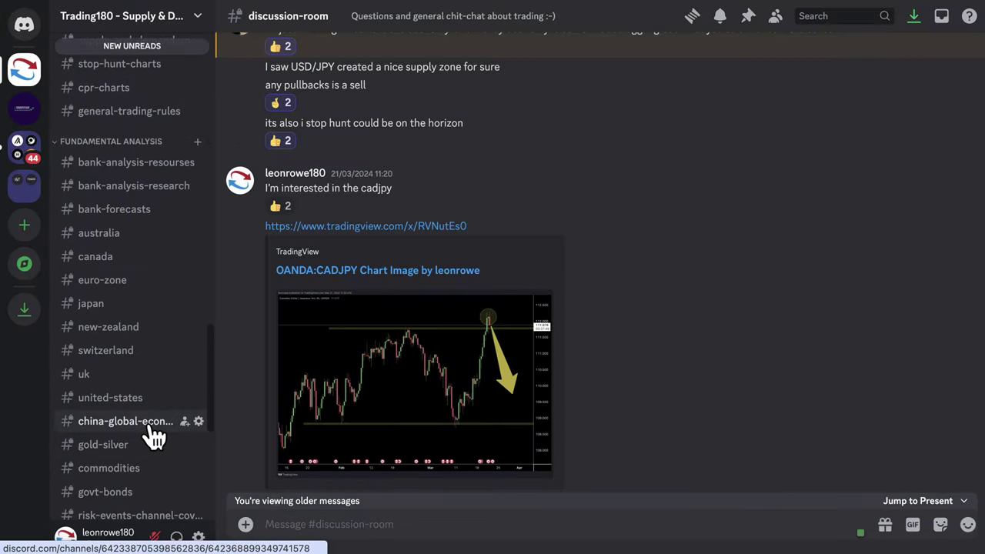
{"action": "scroll", "coordinate": [154, 405], "scroll_direction": "down", "scroll_amount": 2}
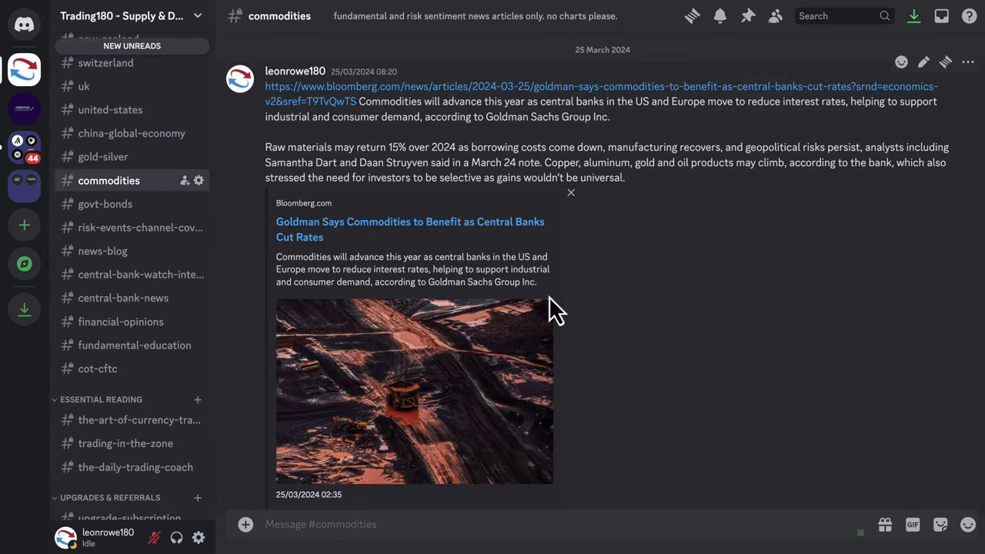
{"action": "scroll", "coordinate": [437, 227], "scroll_direction": "up", "scroll_amount": 2}
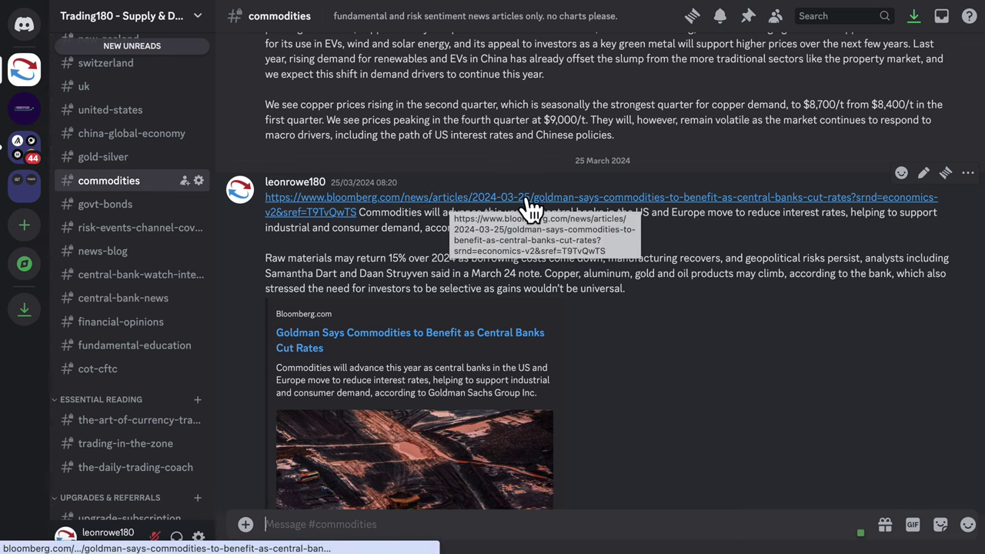
- Open the linked Bloomberg article on Goldman's commodities view, highlight its opening paragraph on rate cuts and return to the headline
{"action": "left_click", "coordinate": [715, 206]}
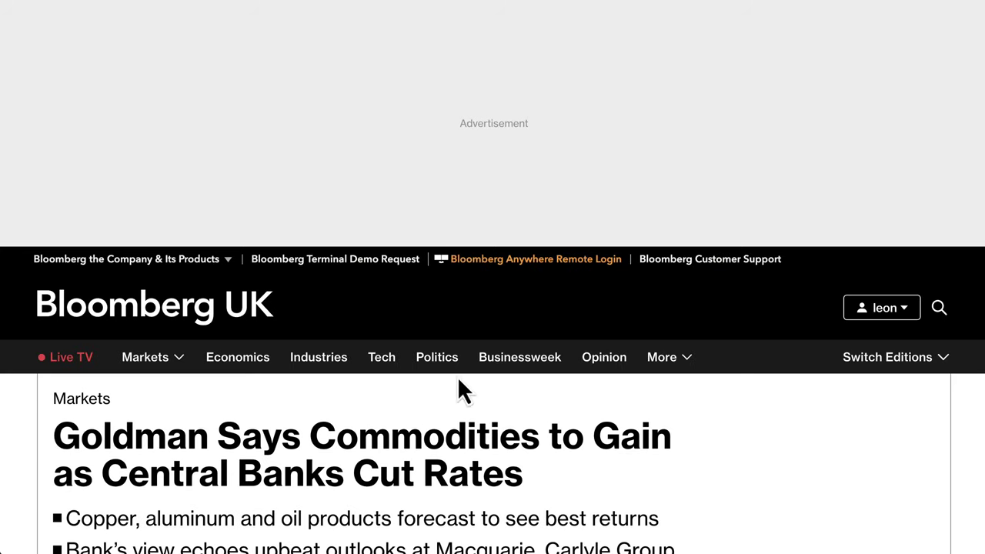
{"action": "scroll", "coordinate": [460, 379], "scroll_direction": "down", "scroll_amount": 3}
{"action": "scroll", "coordinate": [318, 326], "scroll_direction": "down", "scroll_amount": 3}
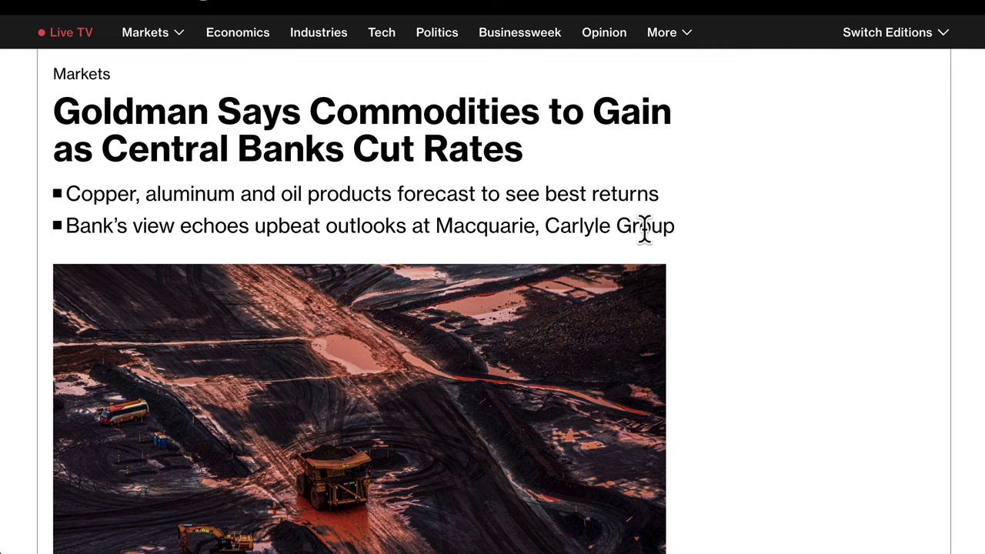
{"action": "scroll", "coordinate": [645, 228], "scroll_direction": "down", "scroll_amount": 10}
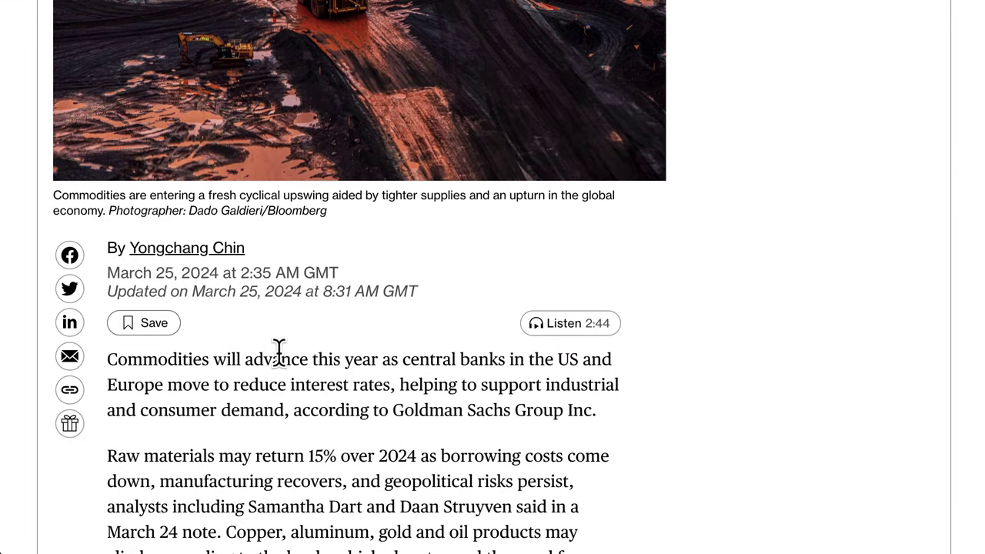
{"action": "left_click_drag", "start_coordinate": [158, 359], "coordinate": [600, 414]}
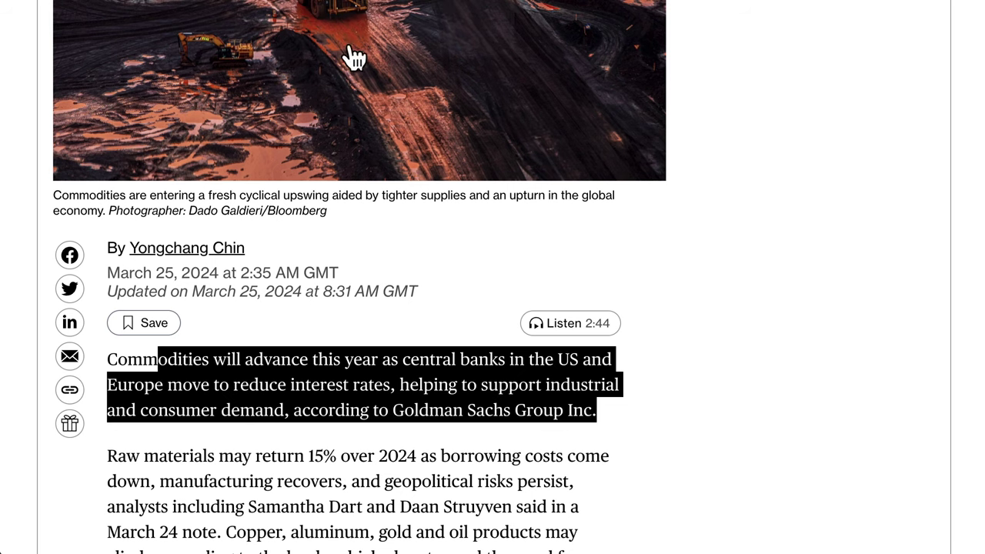
{"action": "scroll", "coordinate": [417, 288], "scroll_direction": "up", "scroll_amount": 3}
{"action": "scroll", "coordinate": [422, 214], "scroll_direction": "up", "scroll_amount": 4}
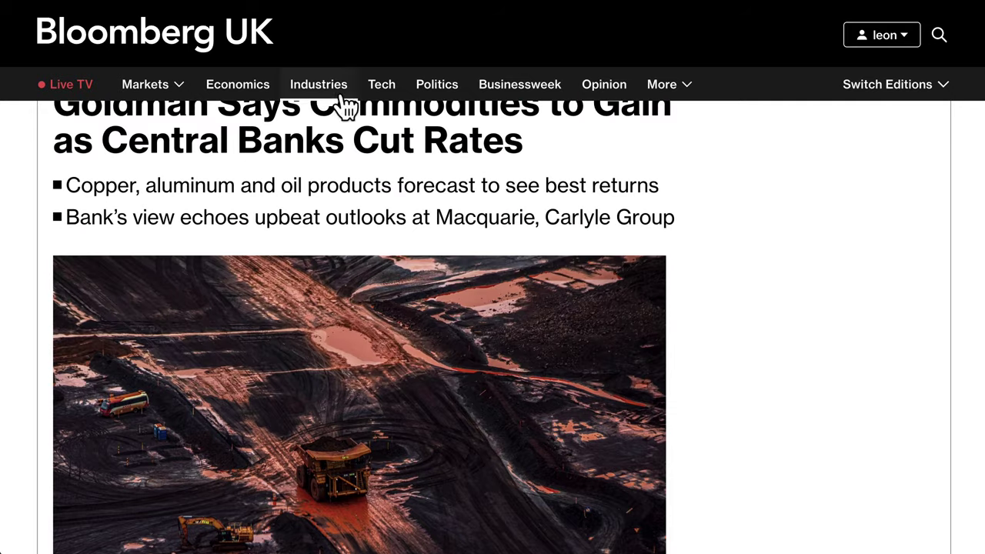
- Return to the XAUUSD chart and draw a thin zone from about 2146.56 to 2154.25 at the early December 2023 spike high
{"action": "scroll", "coordinate": [341, 175], "scroll_direction": "up", "scroll_amount": 1}
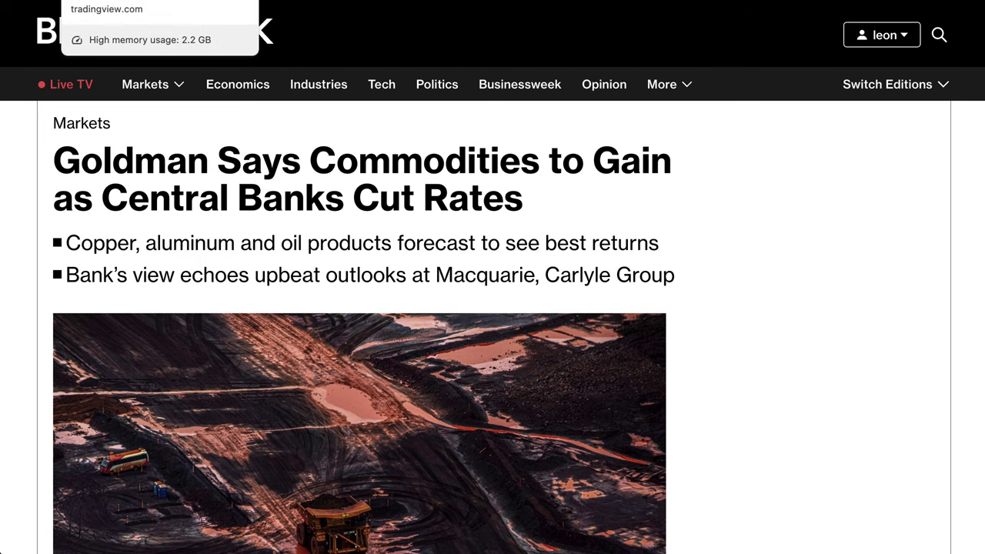
{"action": "left_click", "coordinate": [231, 2]}
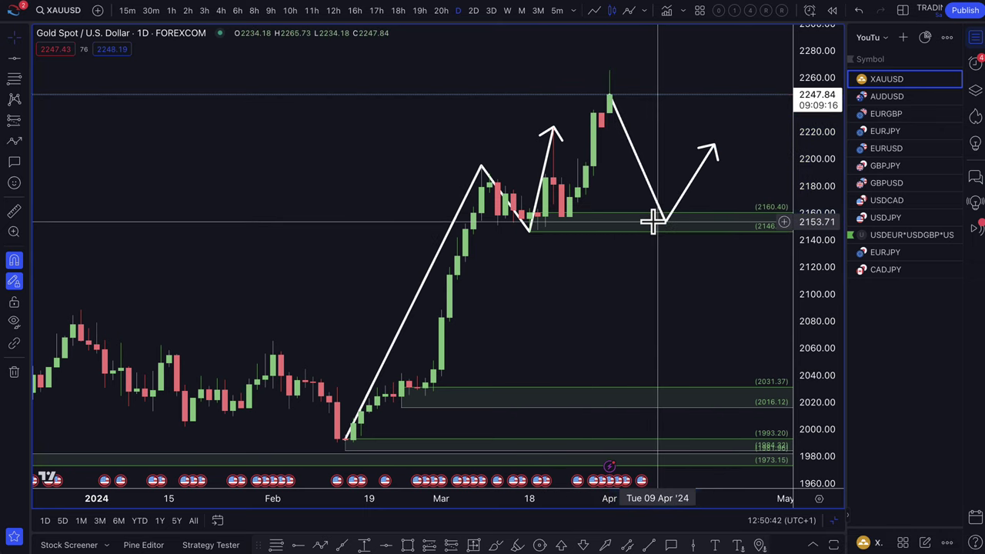
{"action": "scroll", "coordinate": [653, 222], "scroll_direction": "down", "scroll_amount": 5}
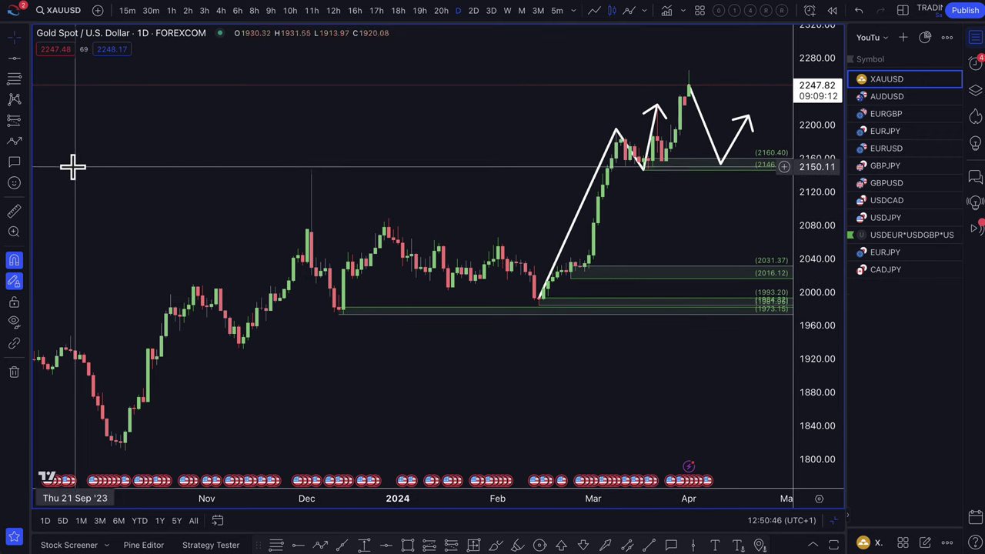
{"action": "left_click", "coordinate": [408, 545]}
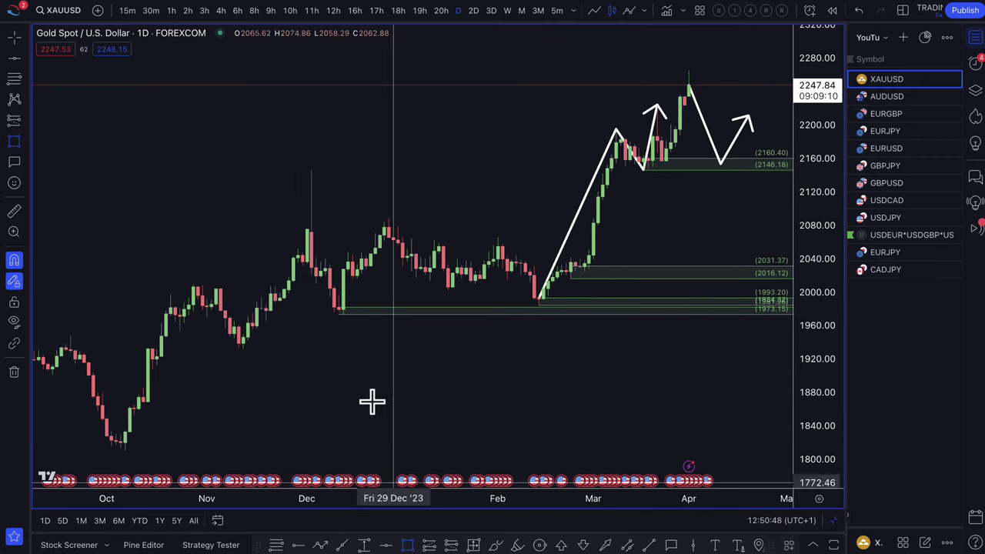
{"action": "left_click_drag", "start_coordinate": [308, 163], "coordinate": [283, 163]}
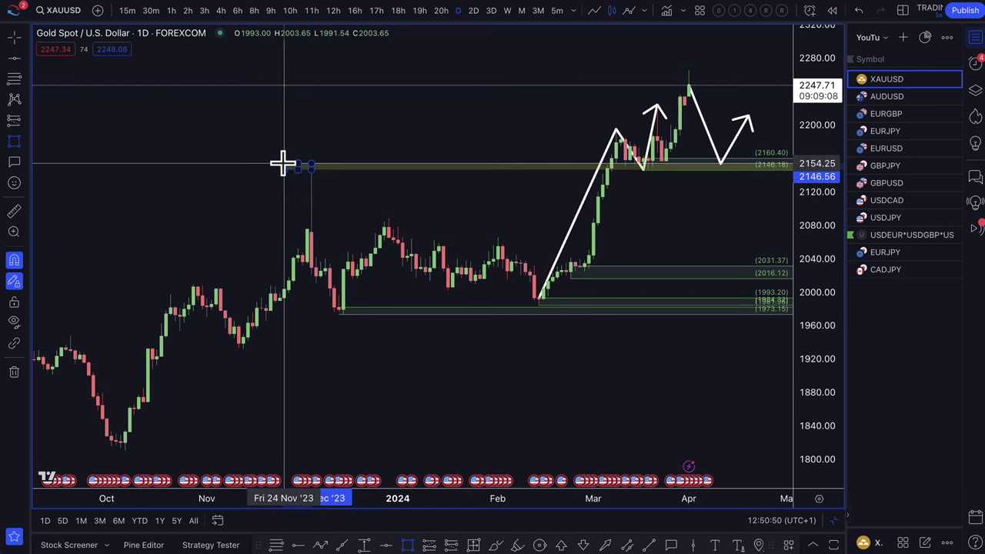
{"action": "scroll", "coordinate": [497, 213], "scroll_direction": "up", "scroll_amount": 3}
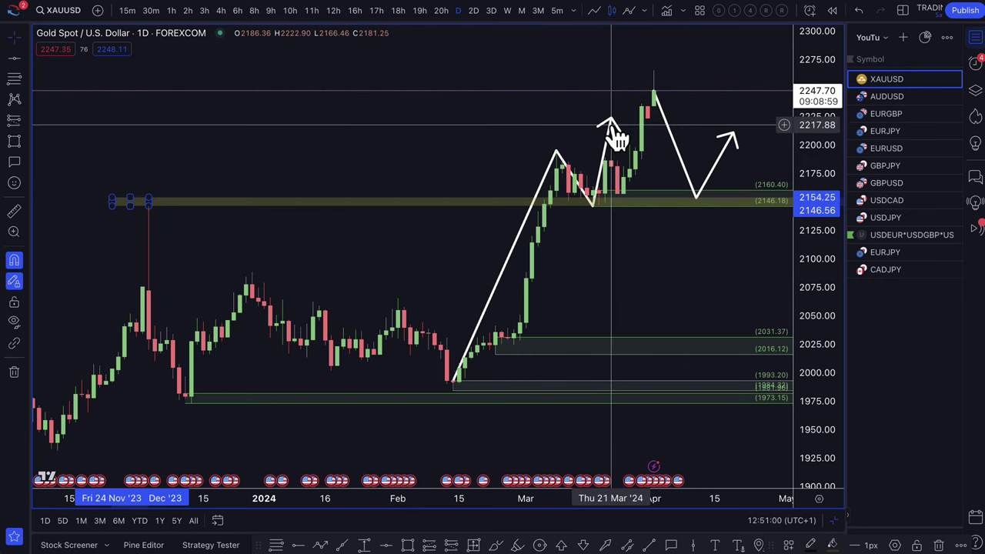
{"action": "scroll", "coordinate": [612, 125], "scroll_direction": "up", "scroll_amount": 1}
{"action": "scroll", "coordinate": [610, 123], "scroll_direction": "up", "scroll_amount": 2}
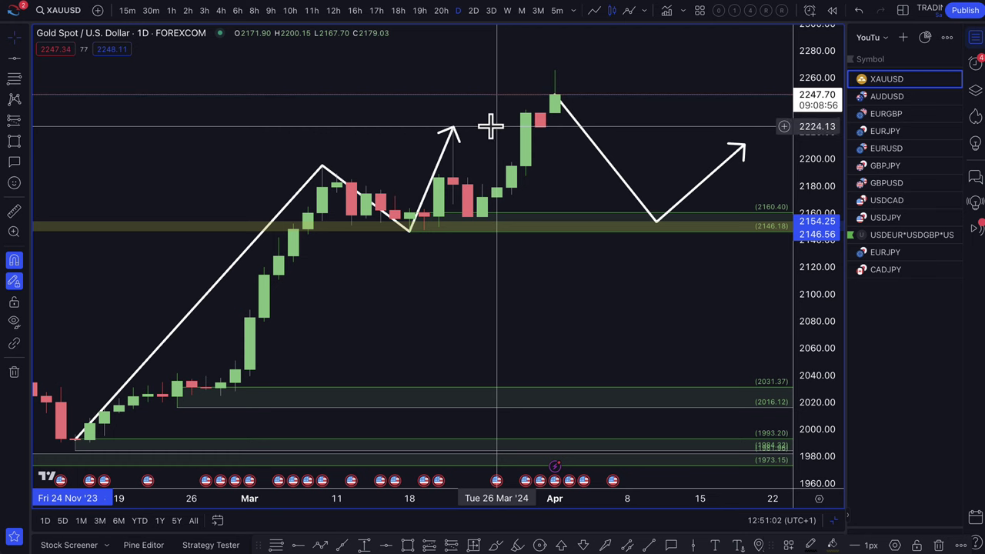
{"action": "left_click", "coordinate": [543, 133]}
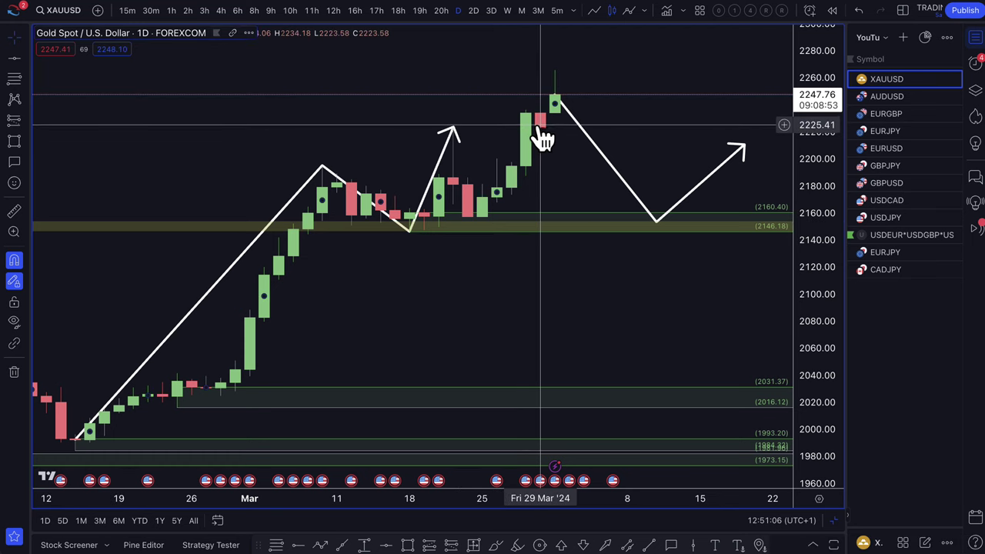
{"action": "left_click", "coordinate": [557, 124]}
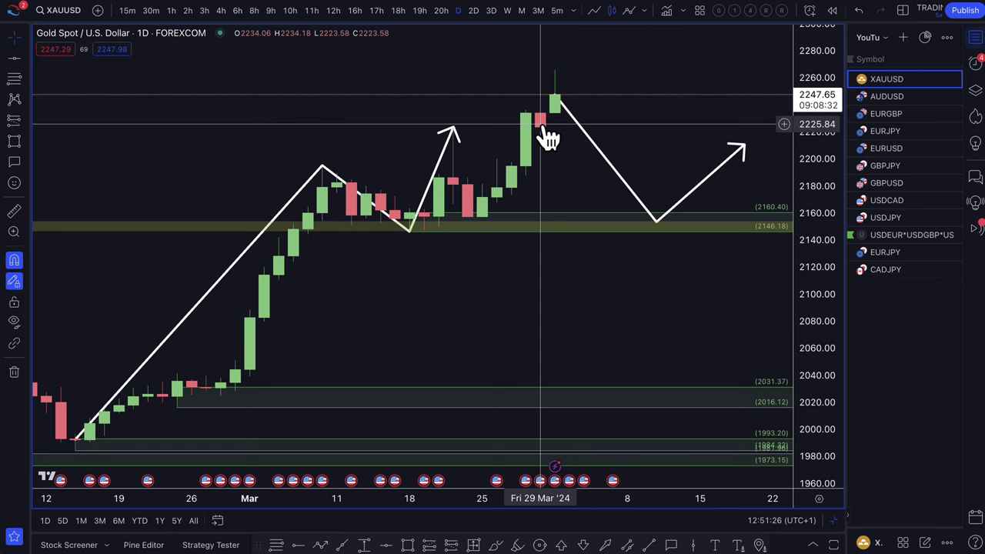
- Open the combined US dollar basket chart and move the start of the steeper down arrow back onto the latest candles near 347
{"action": "left_click", "coordinate": [895, 236]}
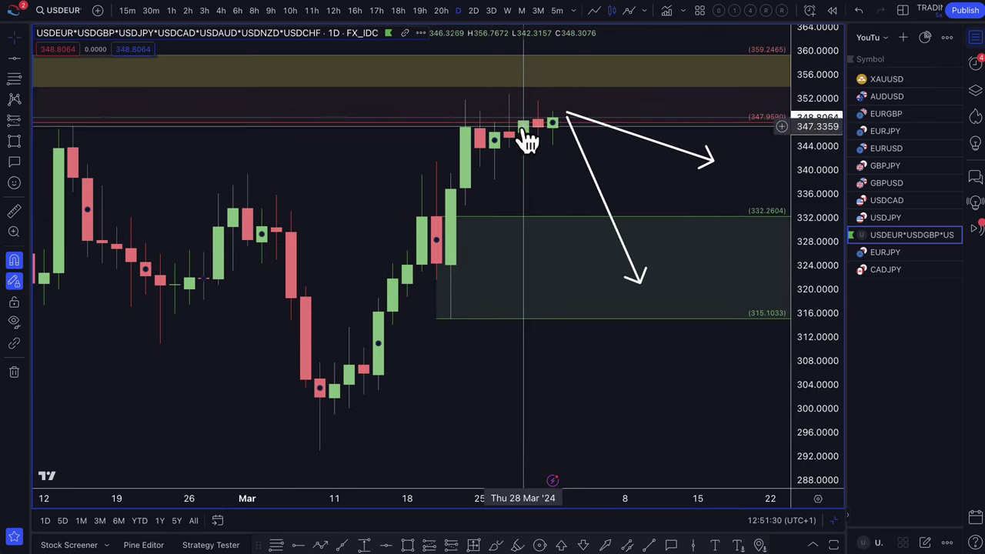
{"action": "scroll", "coordinate": [538, 139], "scroll_direction": "down", "scroll_amount": 3}
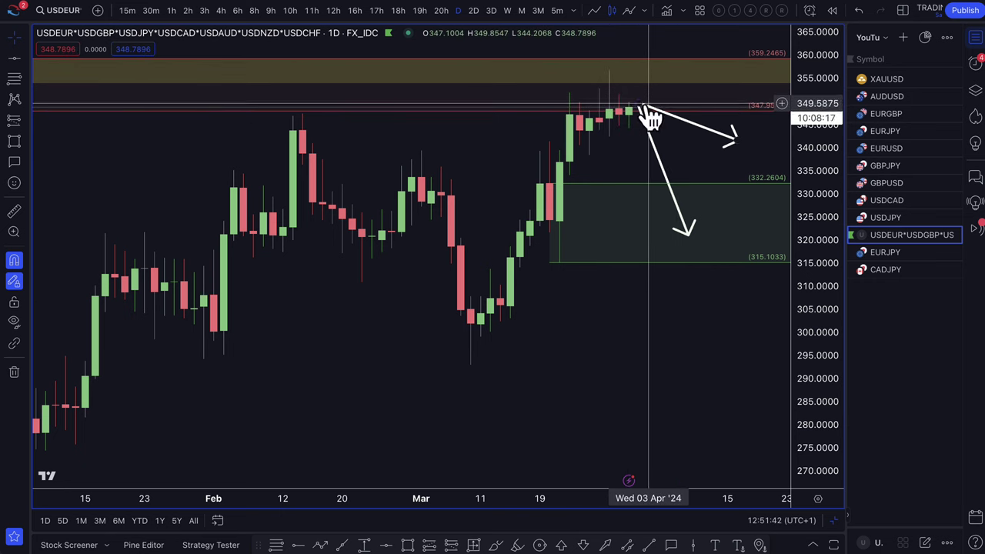
{"action": "left_click_drag", "start_coordinate": [638, 108], "coordinate": [619, 116]}
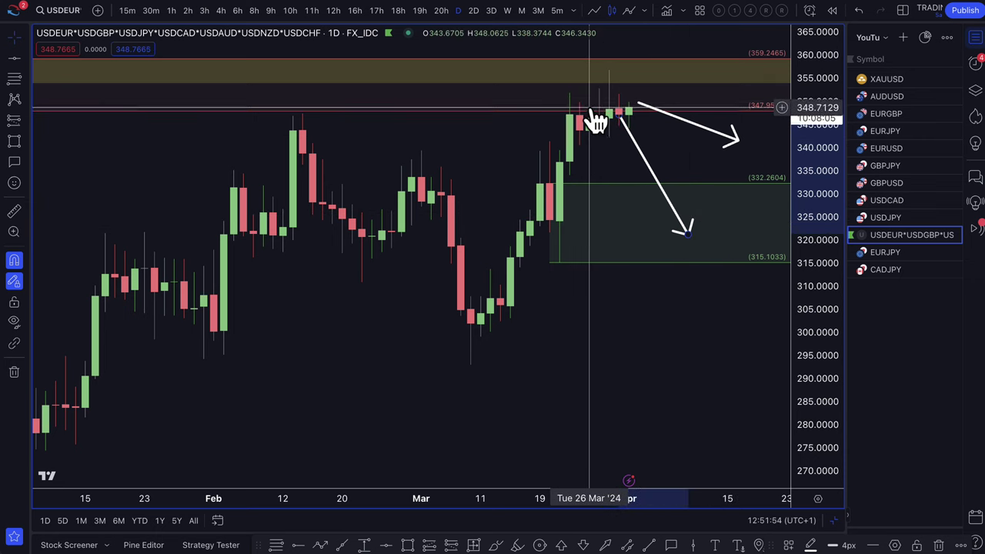
- Return to the XAUUSD chart and reshape the projection path to dip to about 2158 on 5 April, then rise to about 2247
{"action": "left_click", "coordinate": [879, 80]}
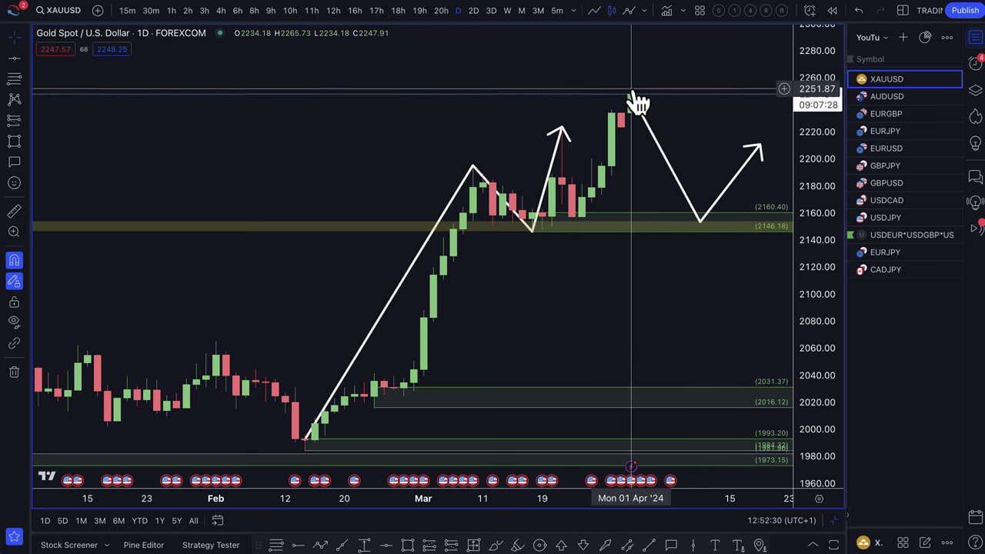
{"action": "left_click_drag", "start_coordinate": [701, 222], "coordinate": [673, 216]}
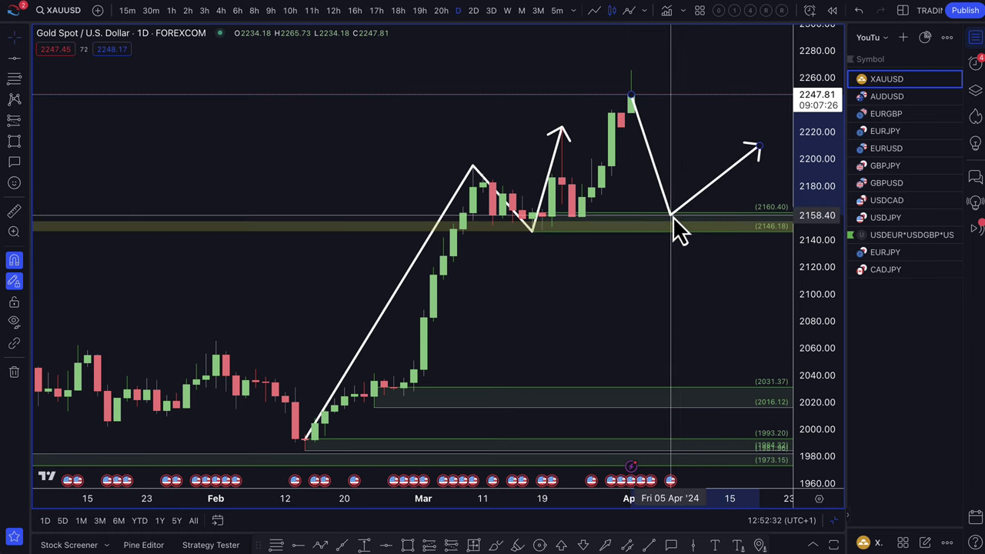
{"action": "left_click_drag", "start_coordinate": [760, 146], "coordinate": [711, 97]}
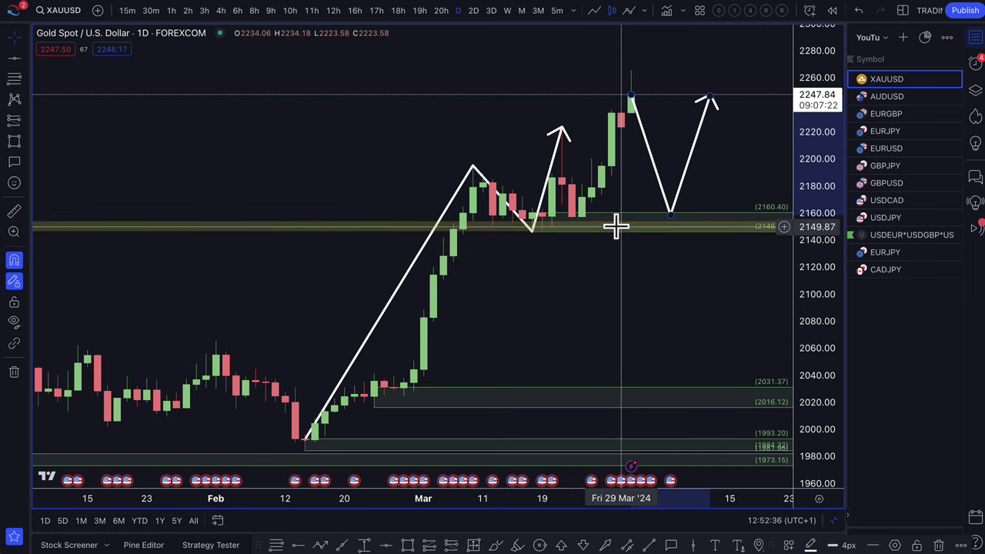